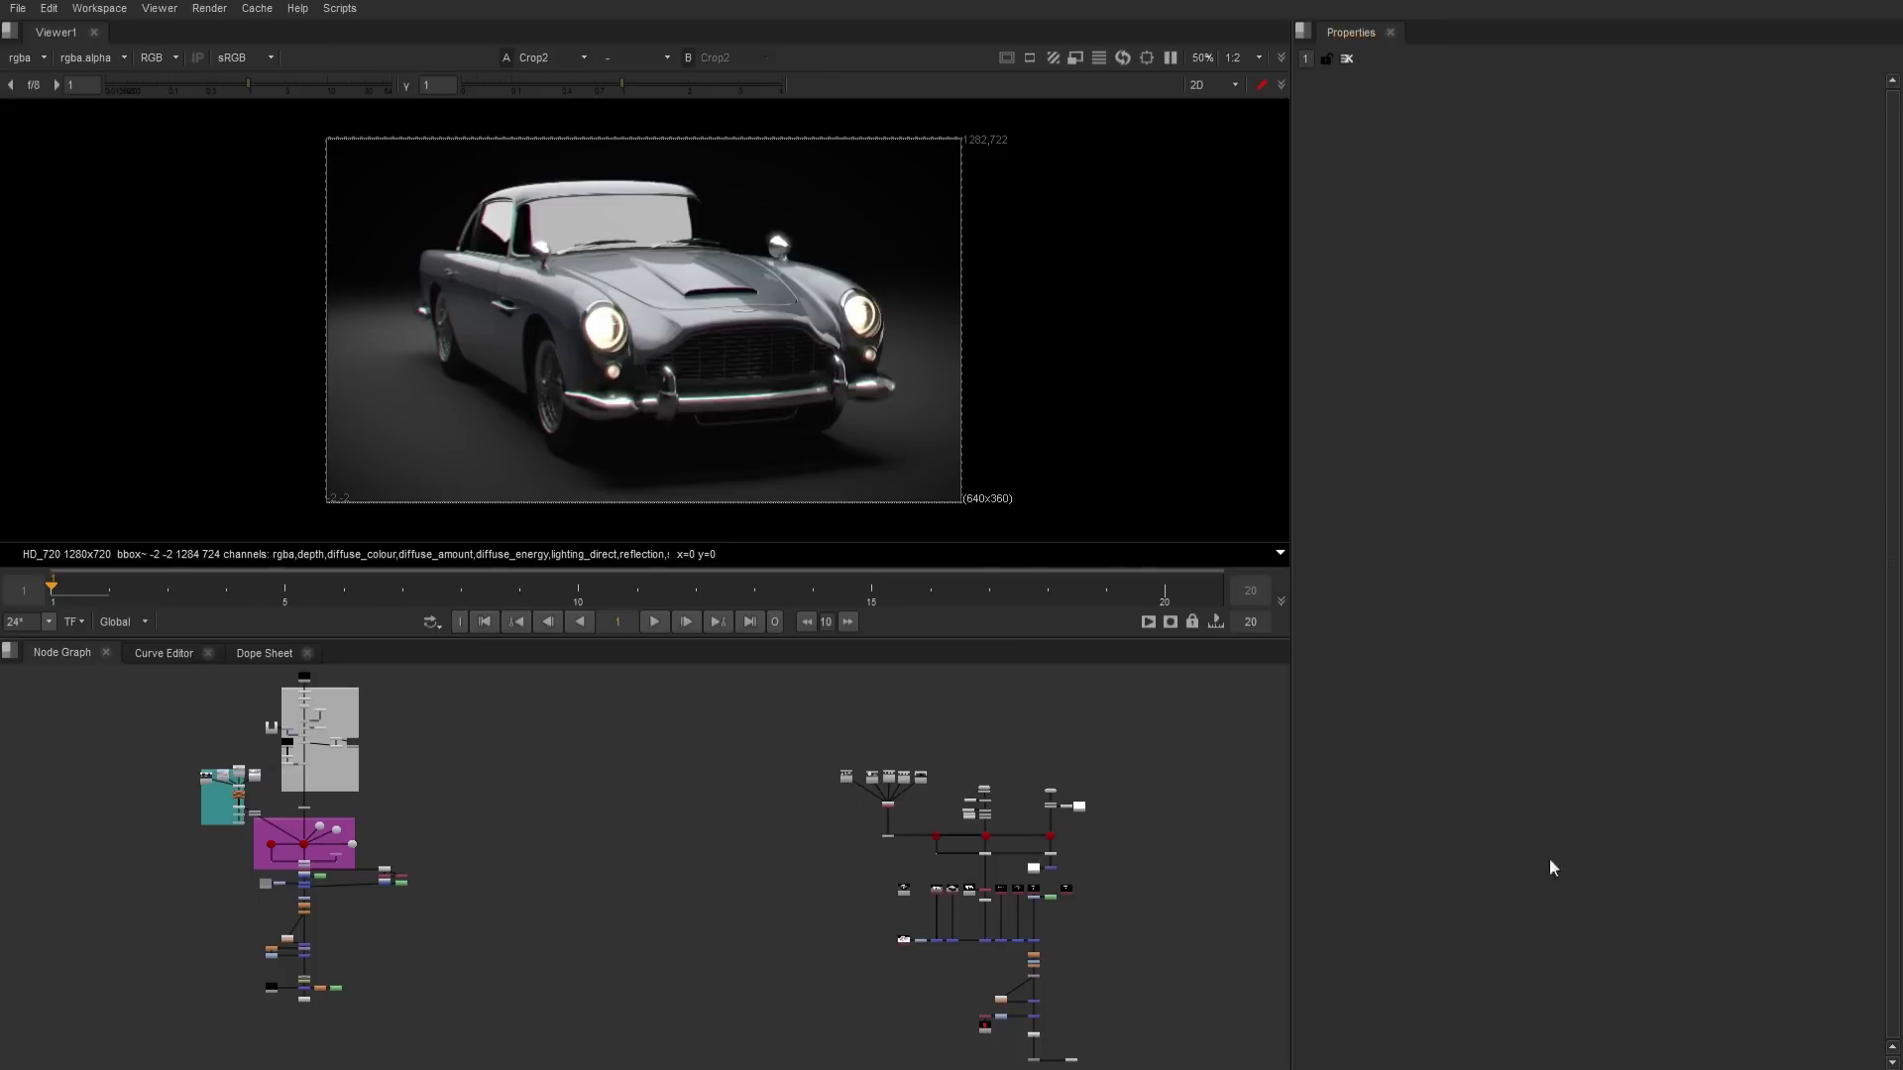
# - View the Shuffle_reflection pass in the viewer and inspect the car's reflections up close
pyautogui.scroll(4, 995, 892)
pyautogui.moveTo(971, 831); pyautogui.dragTo(943, 911, button='middle')
pyautogui.keyDown('alt'); pyautogui.moveTo(945, 875); pyautogui.dragTo(1157, 907, button='middle'); pyautogui.keyUp('alt')
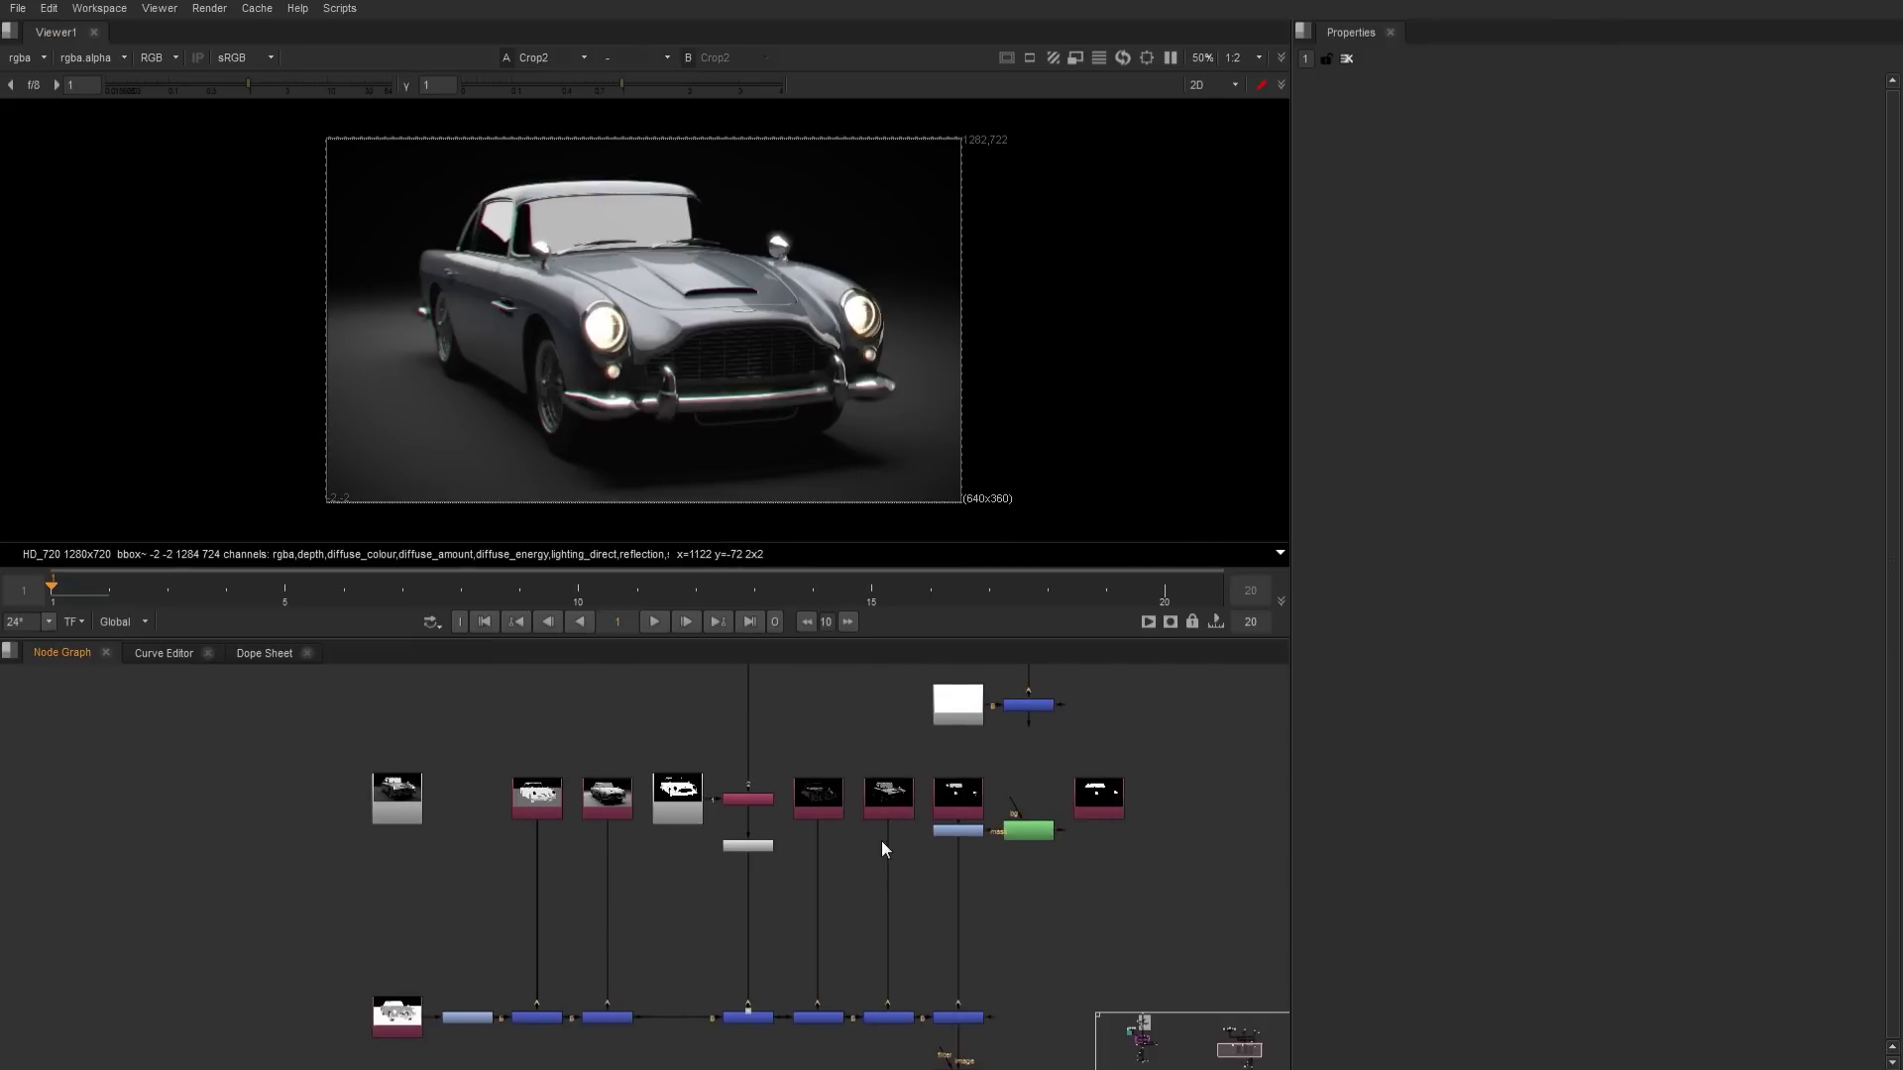
pyautogui.scroll(3, 882, 840)
pyautogui.click(763, 763)
pyautogui.press('1')
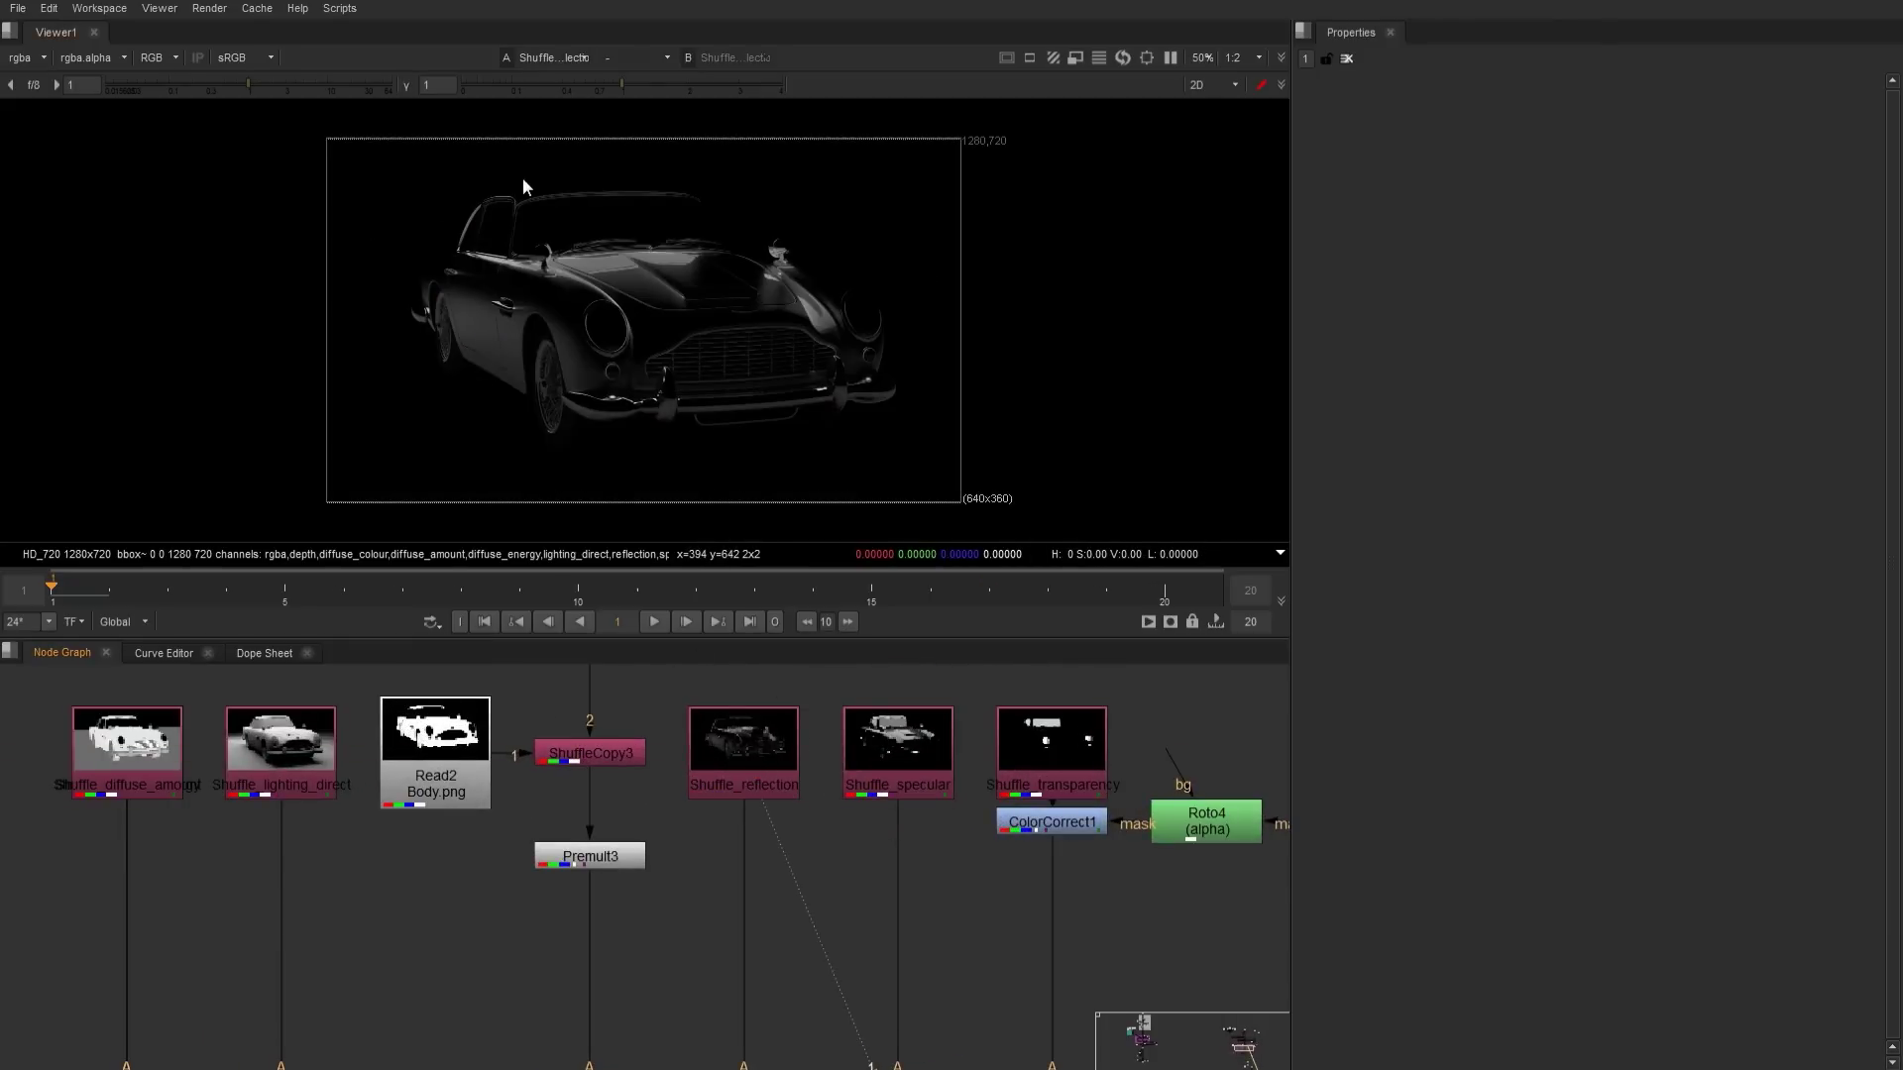
pyautogui.scroll(6, 675, 430)
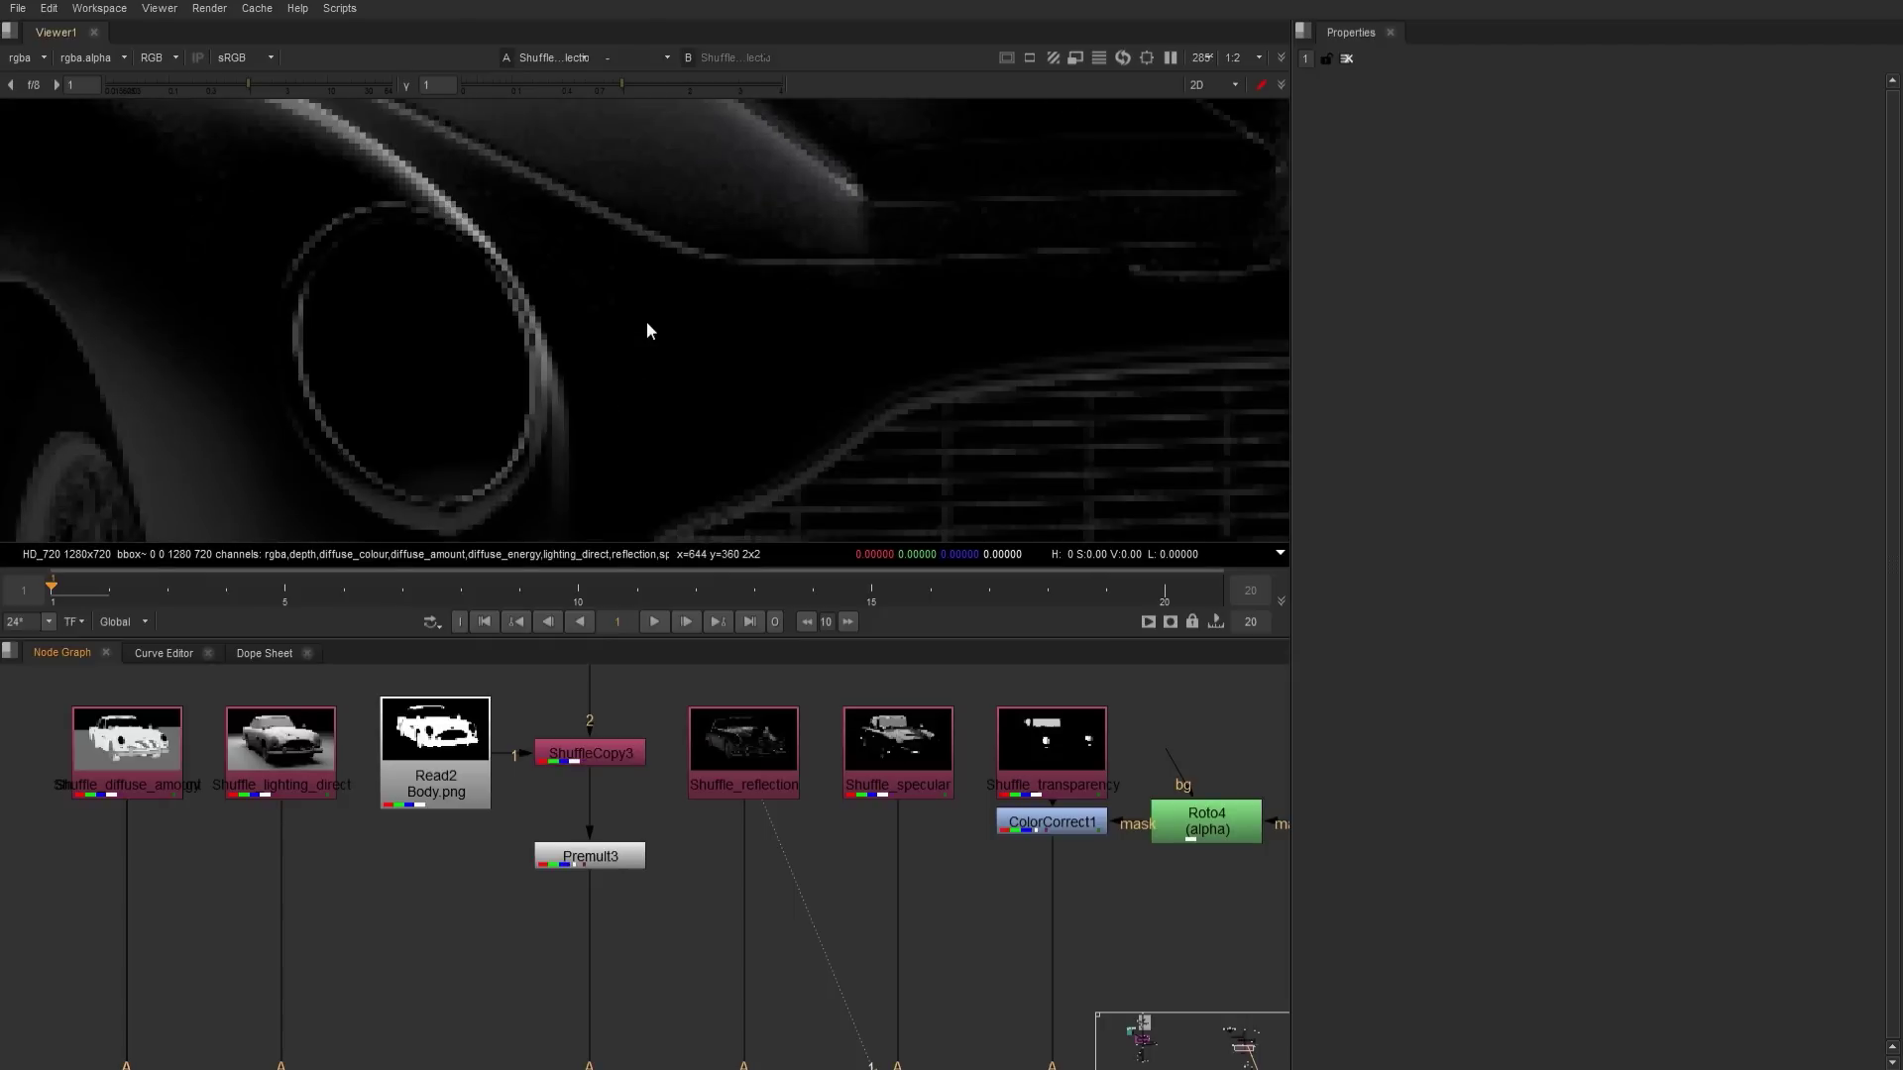
pyautogui.press('f')
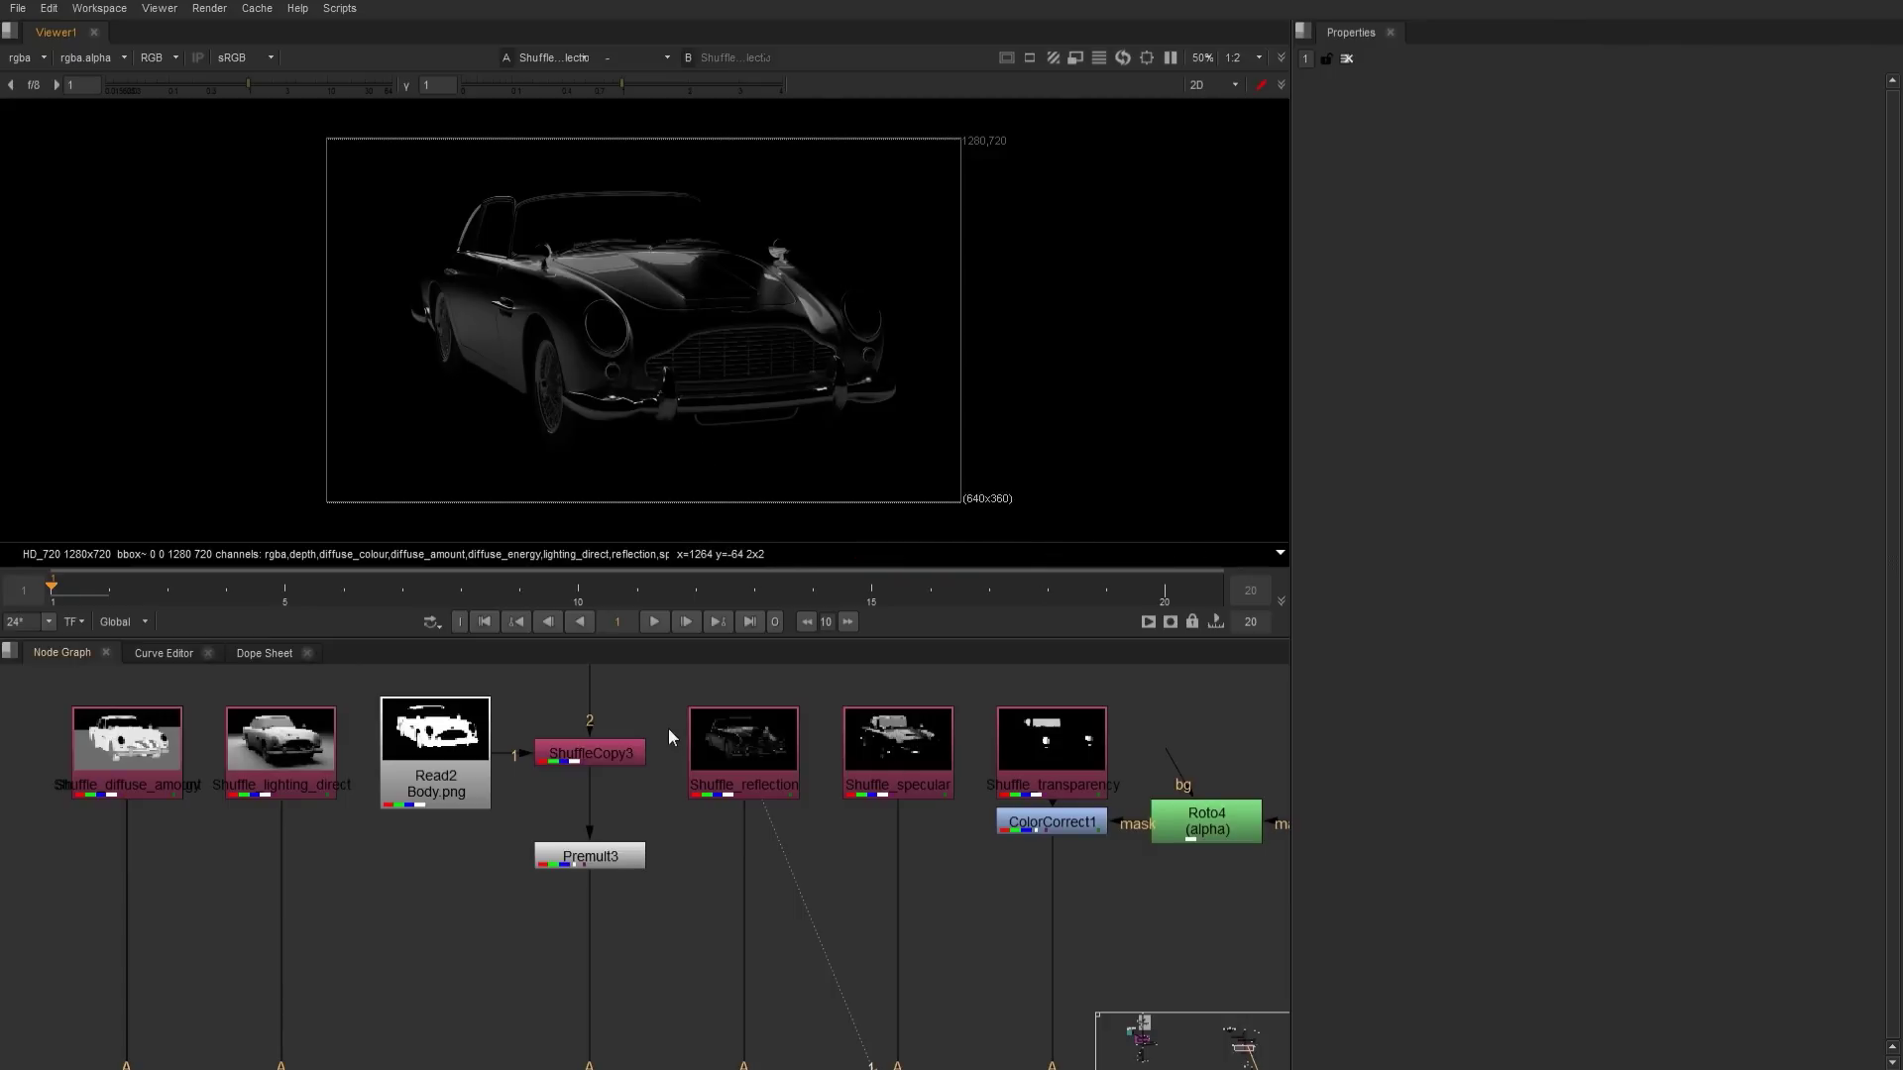
# - View the RayRender3 output and open that node's render settings
pyautogui.moveTo(656, 700); pyautogui.dragTo(732, 953, button='middle')
pyautogui.click(709, 871)
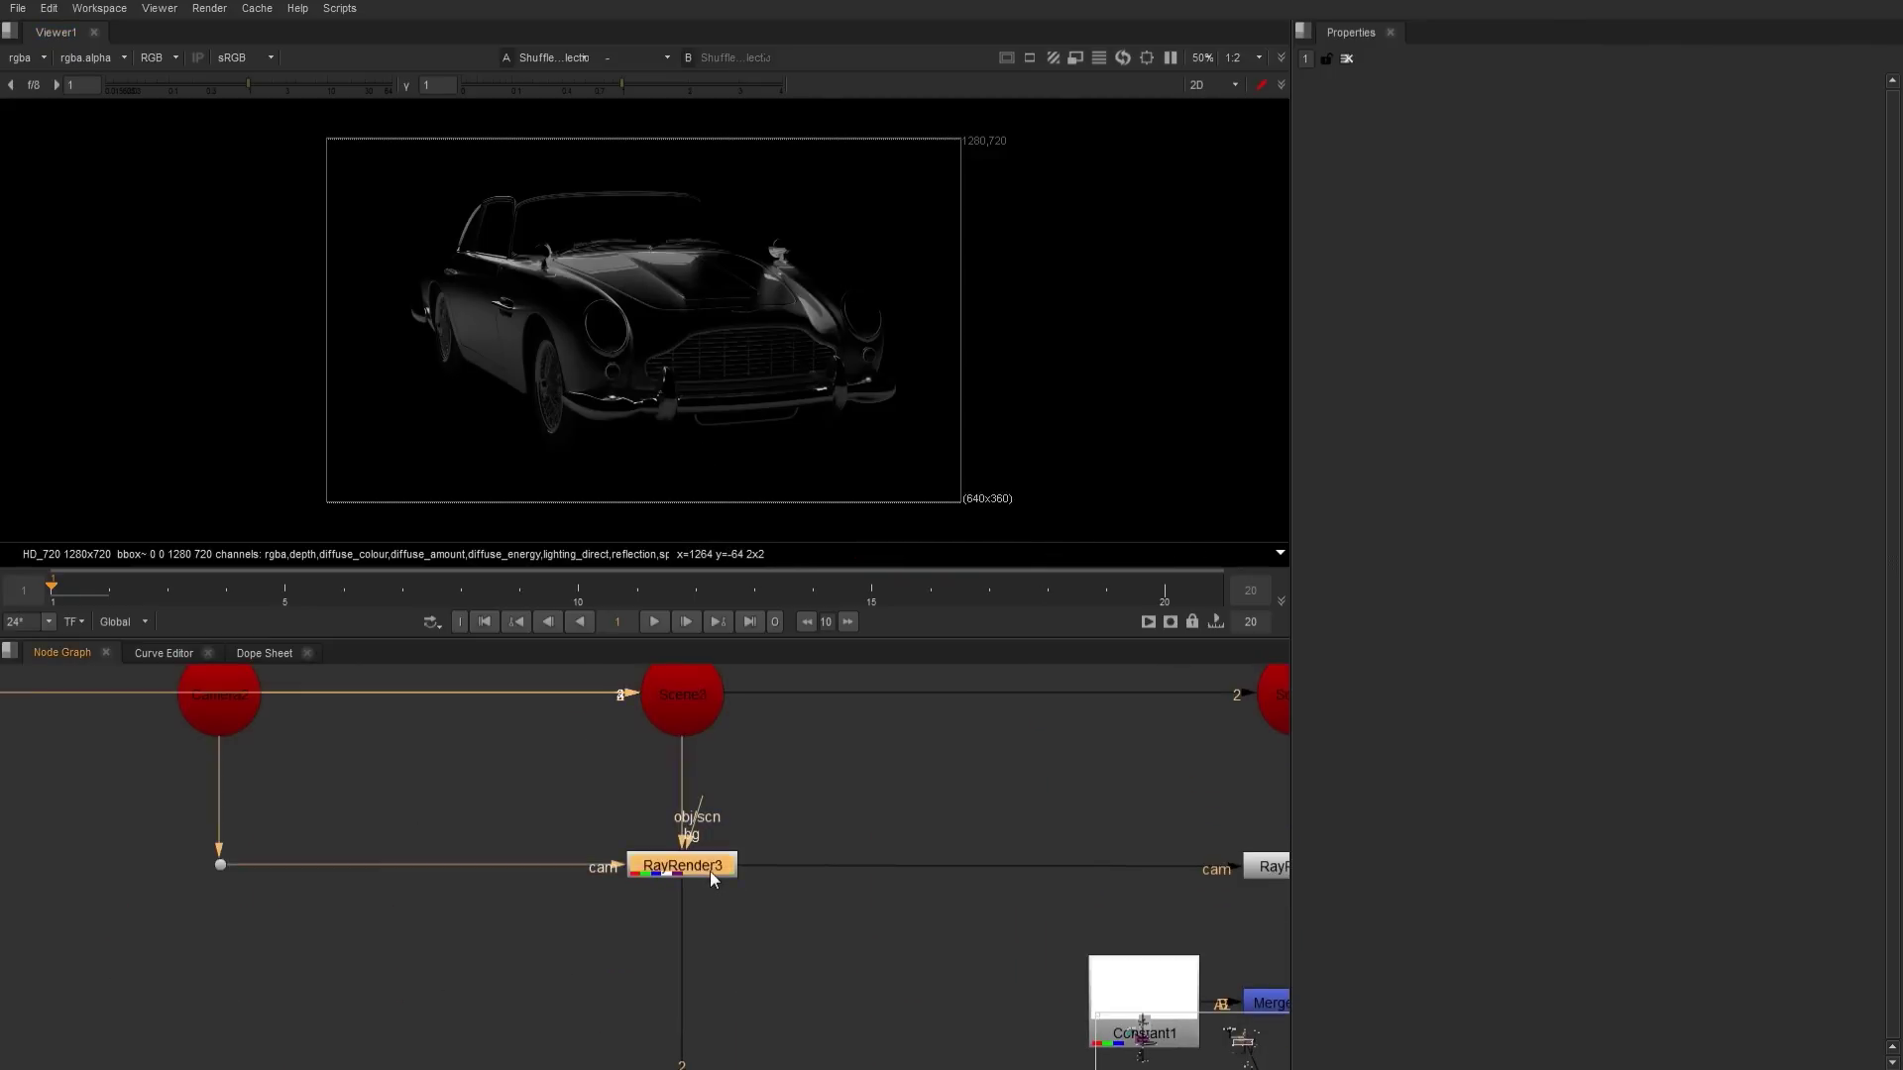
pyautogui.press('1')
pyautogui.doubleClick(710, 872)
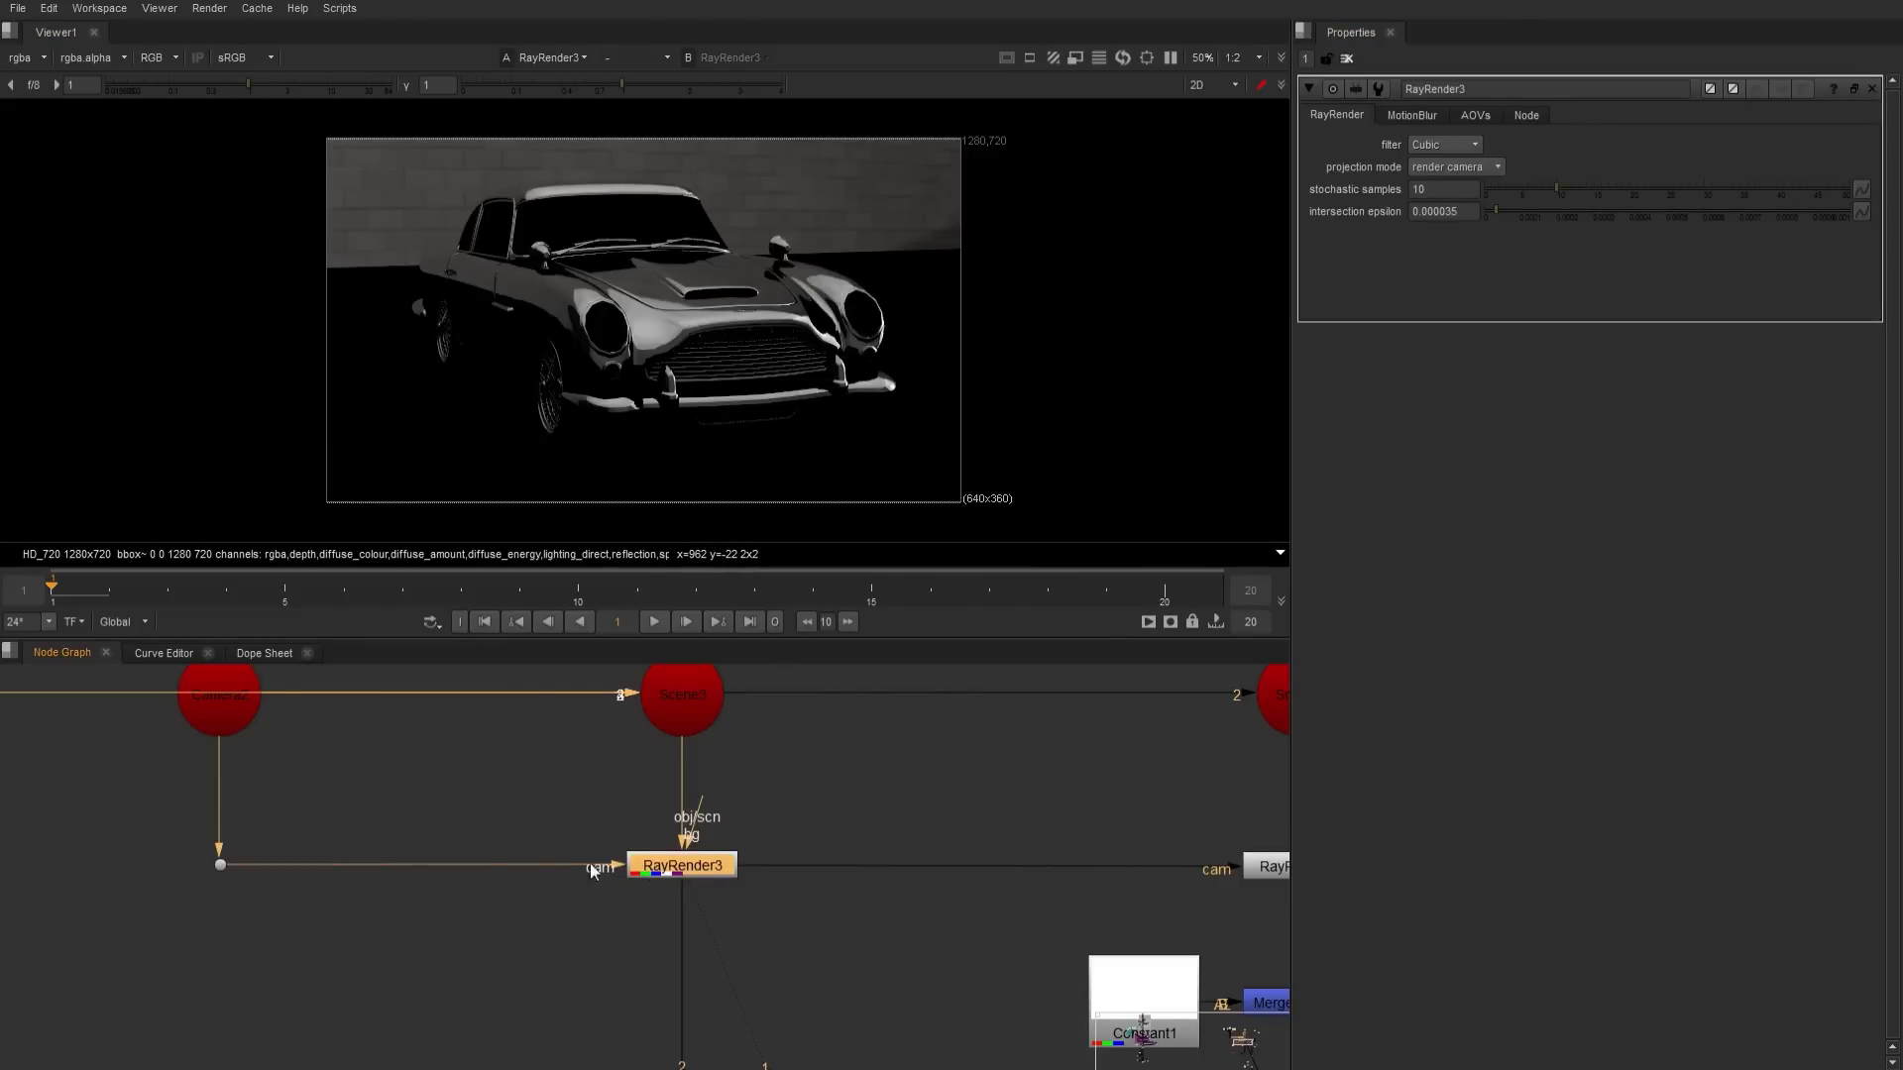
pyautogui.moveTo(691, 832); pyautogui.dragTo(1124, 722)
# - Examine RayRender3's motion blur and AOV settings, including the new layer option for the reflection output, without creating a layer
pyautogui.click(1412, 115)
pyautogui.click(1475, 115)
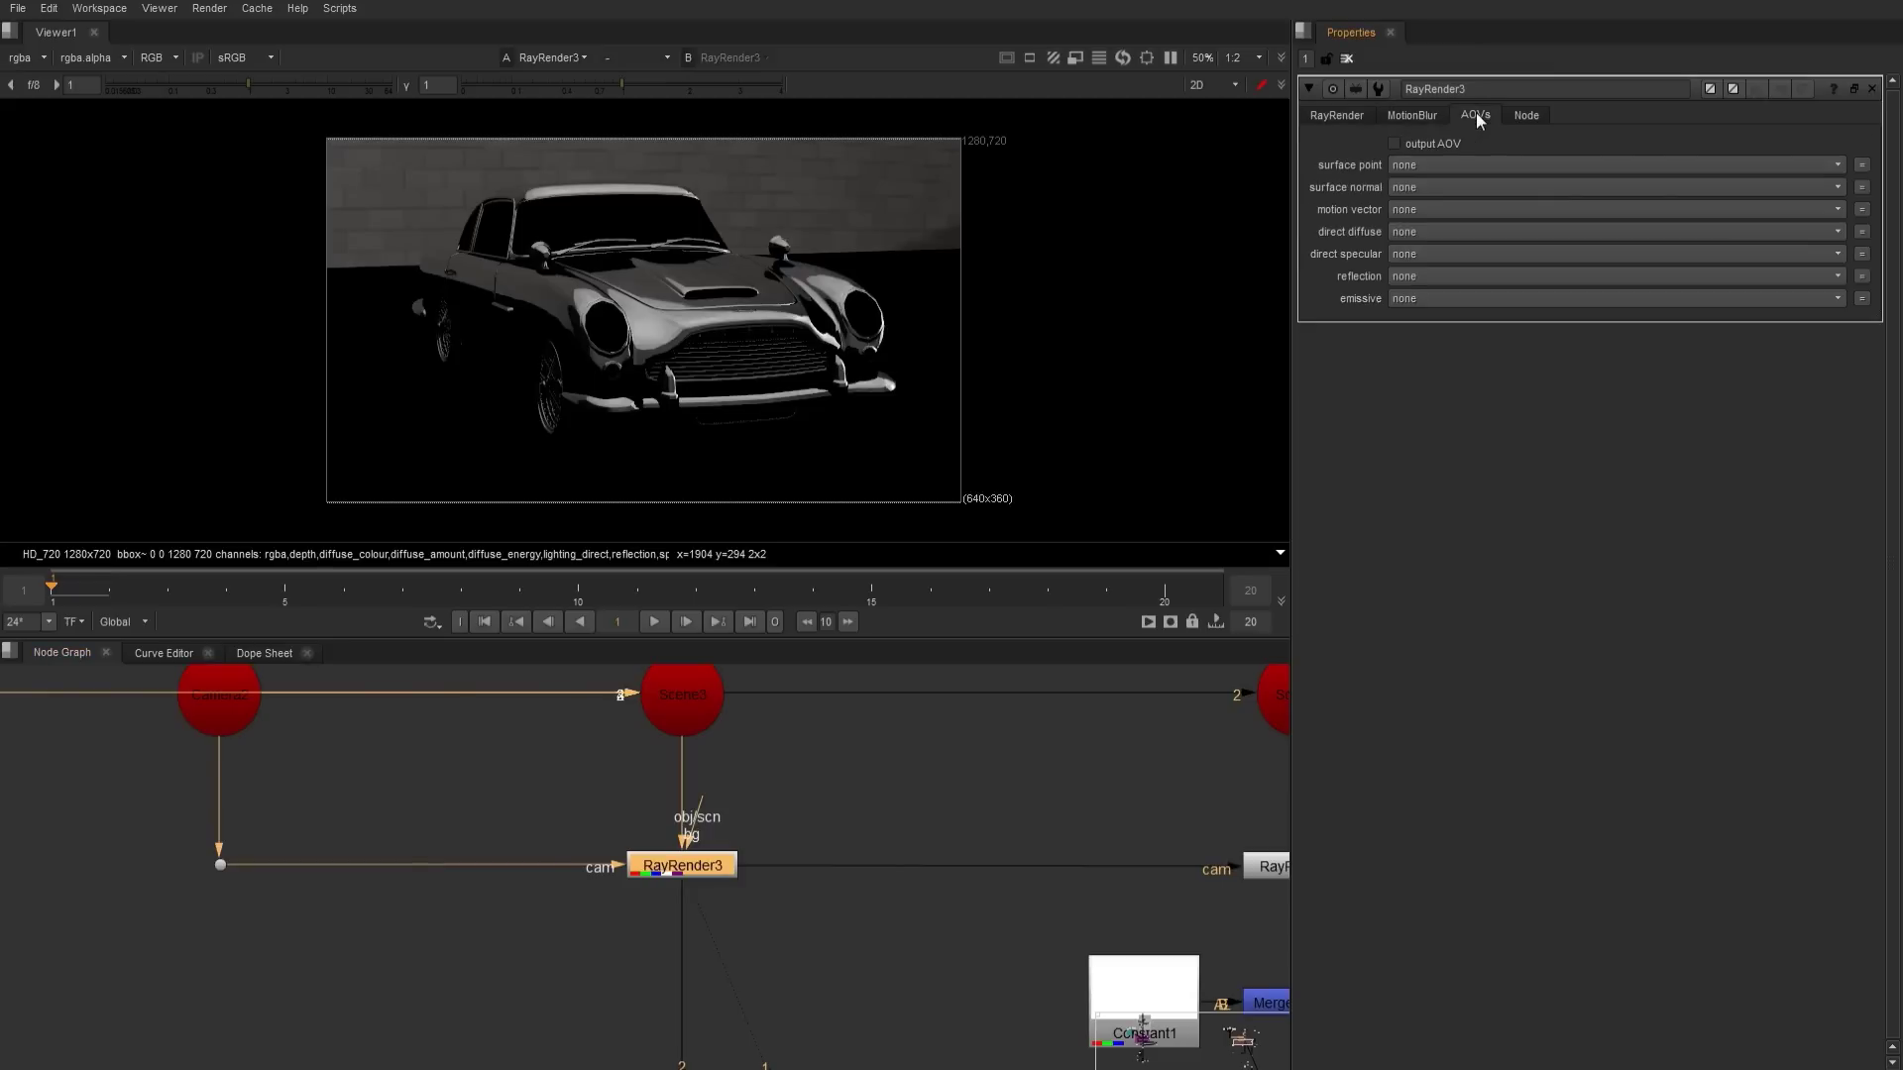
pyautogui.click(1448, 270)
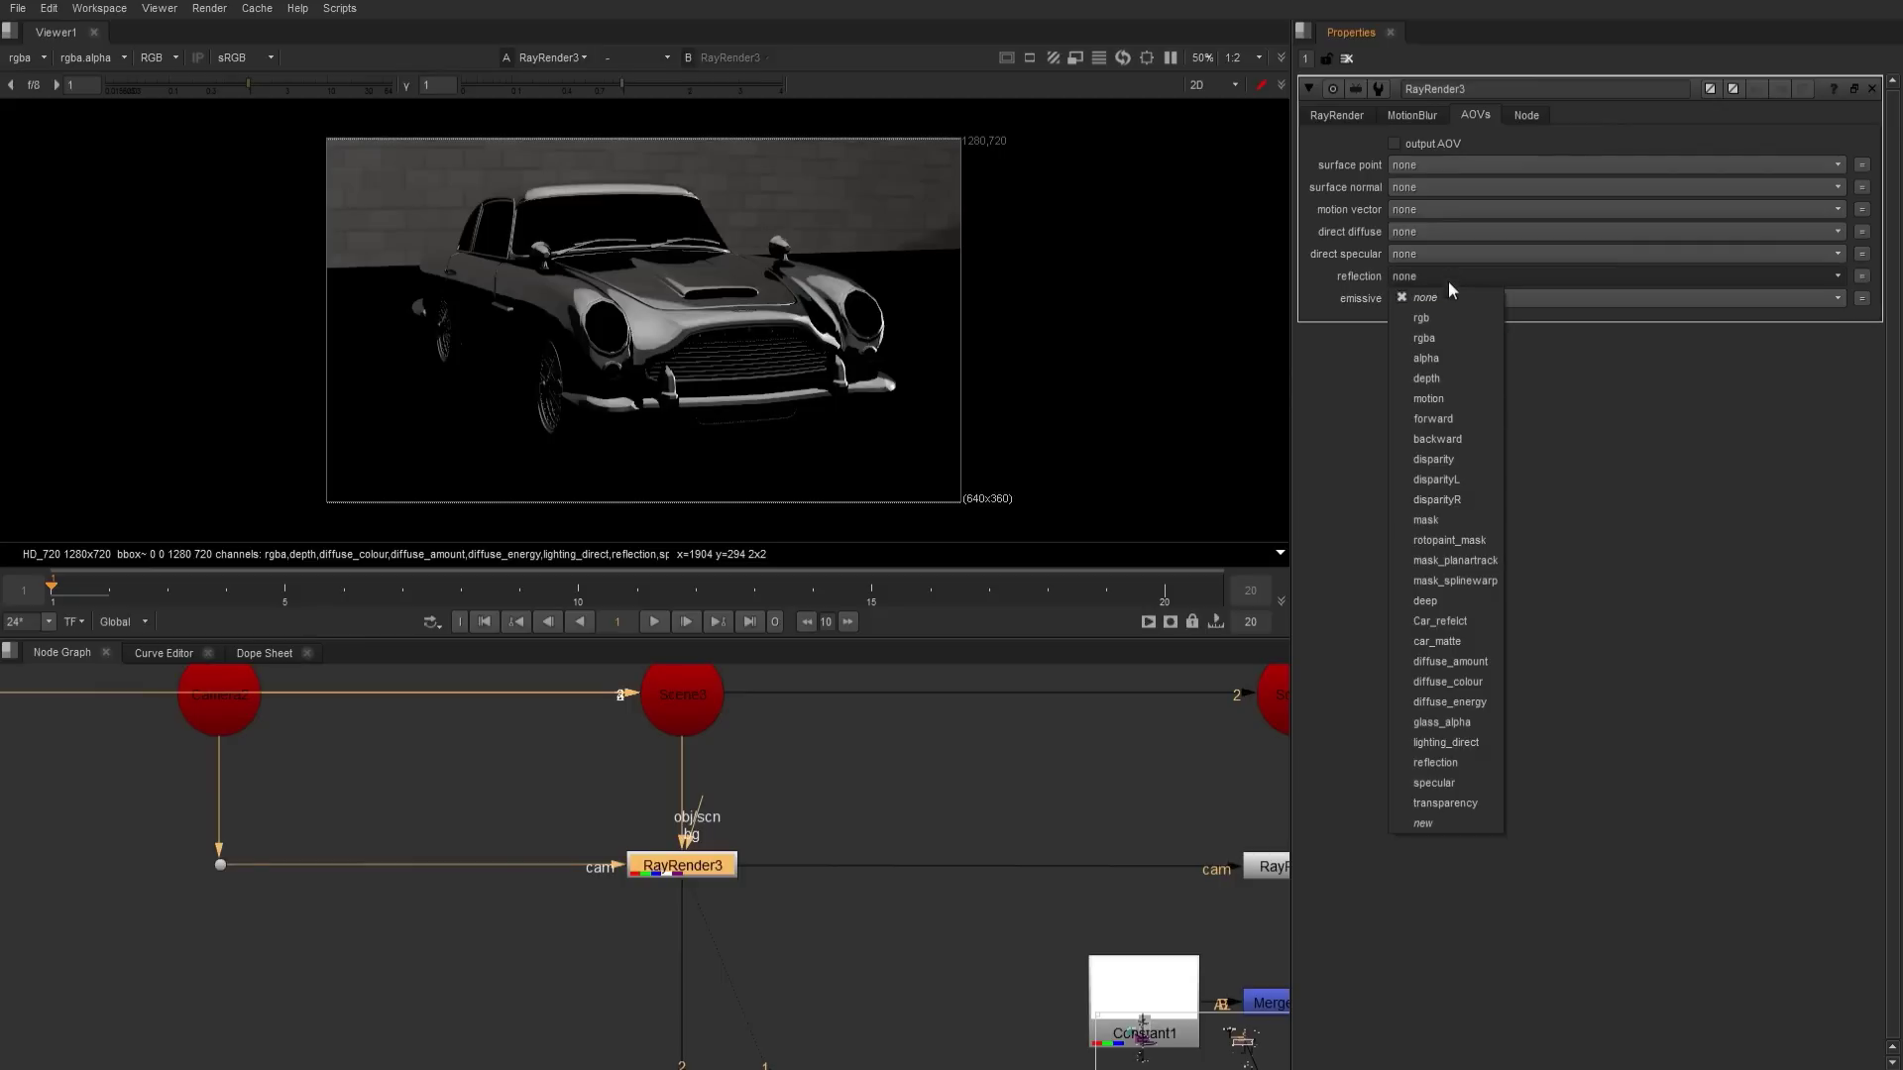
pyautogui.click(1451, 822)
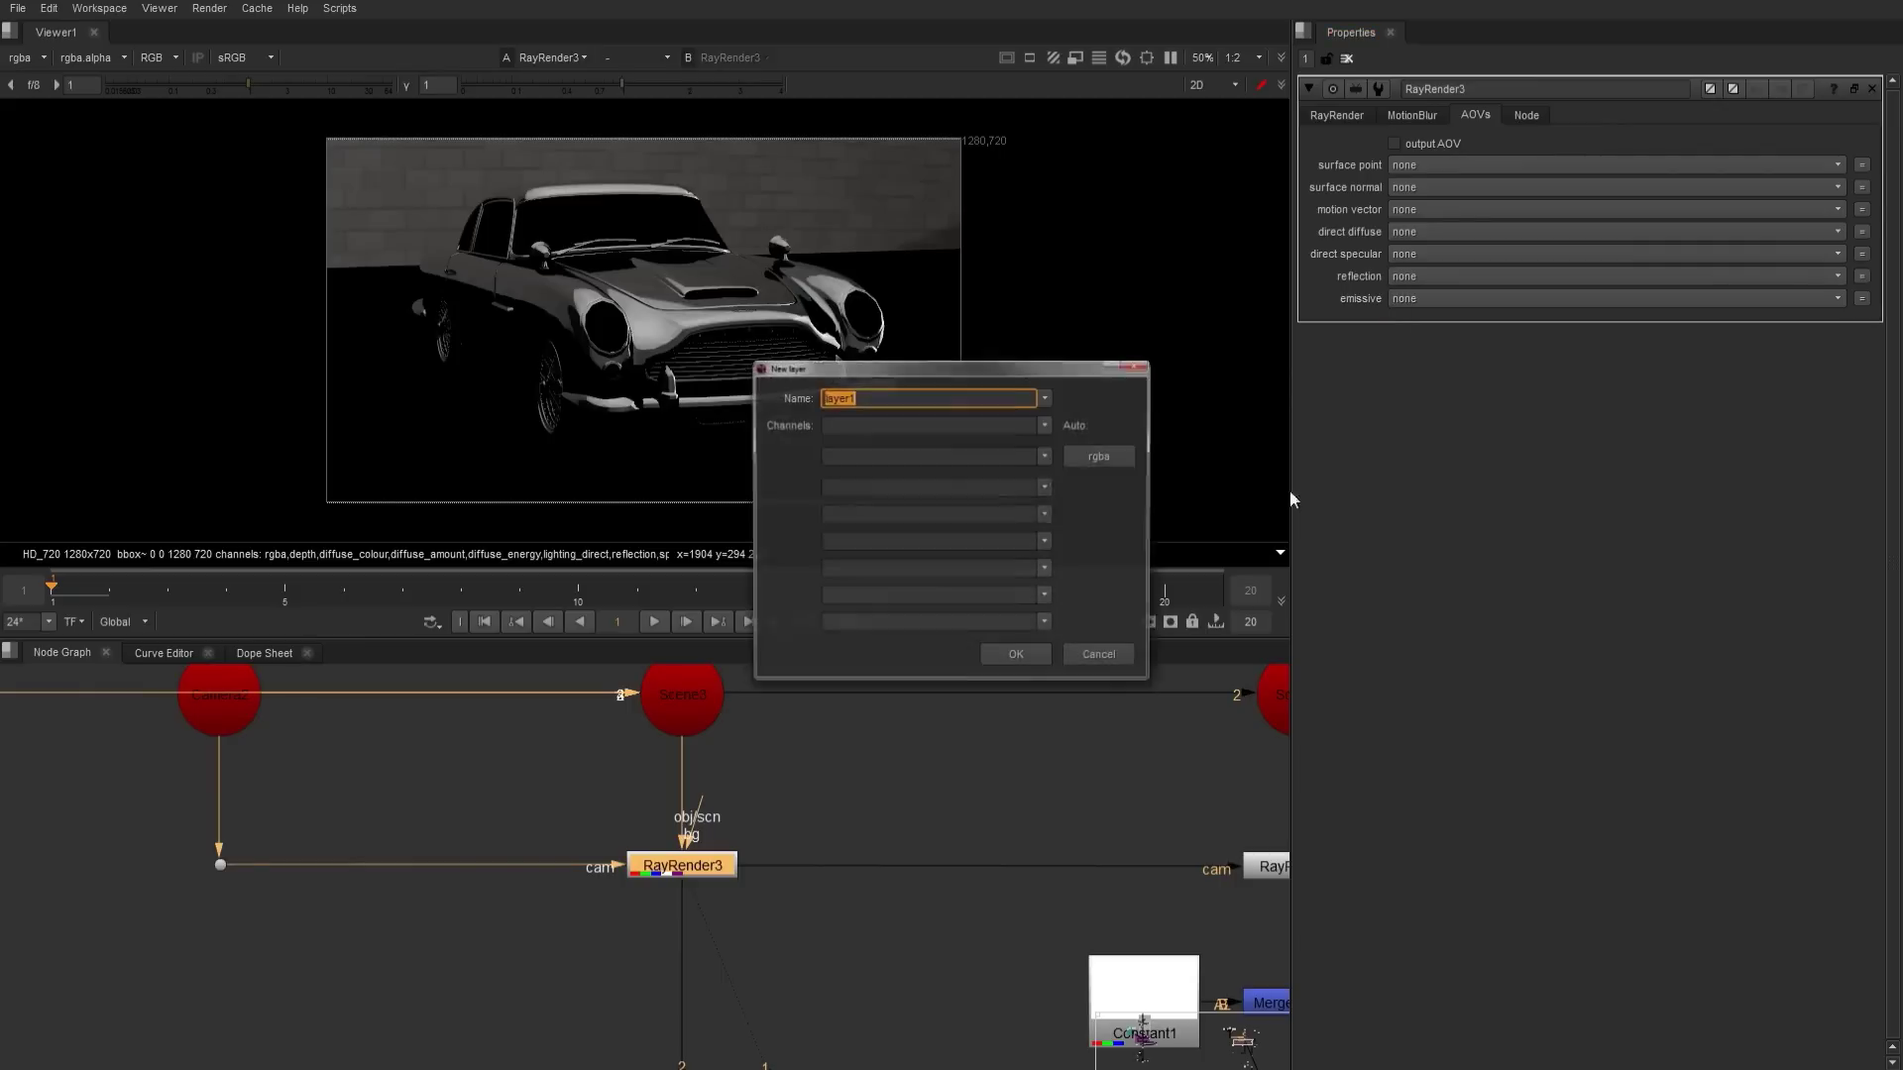
pyautogui.click(1137, 370)
# - View the ReadGeo3 Aston_Martin.abc geometry in 3D and inspect the car from the front
pyautogui.scroll(-5, 904, 799)
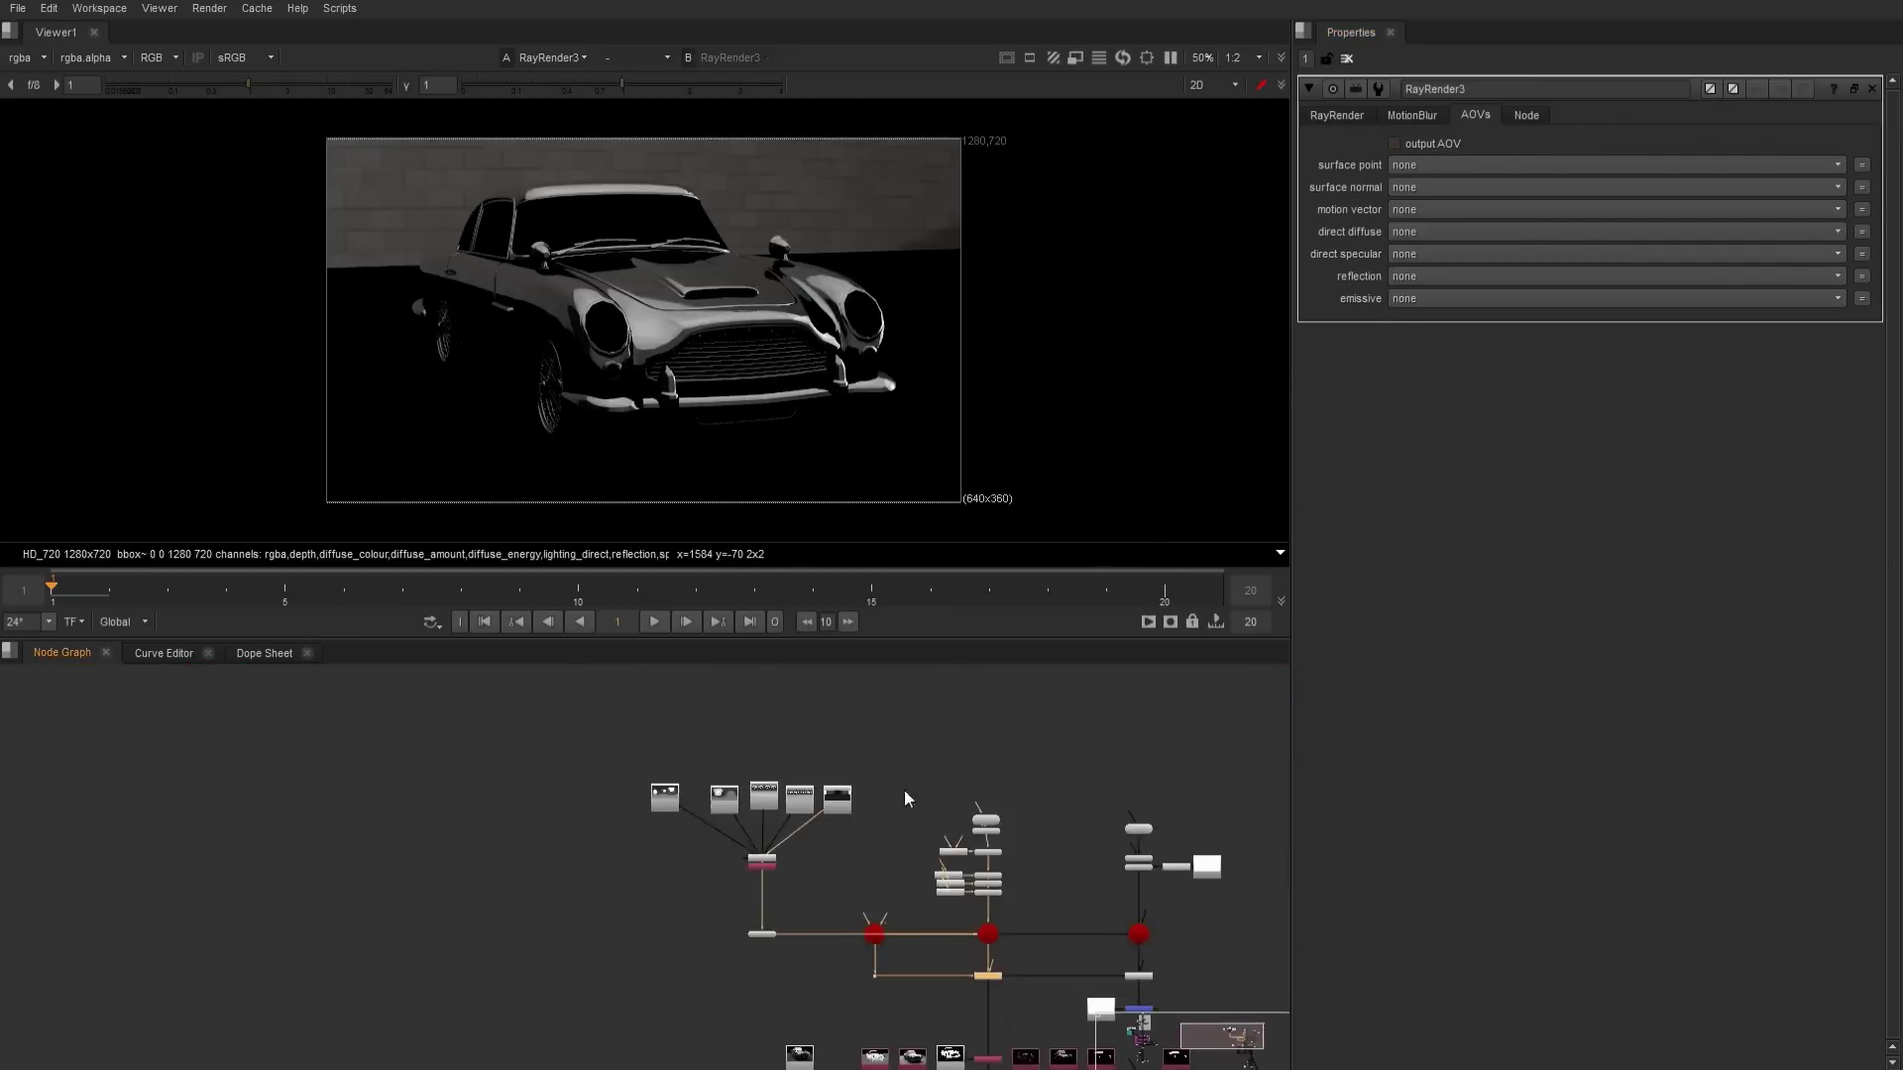
pyautogui.scroll(5, 836, 939)
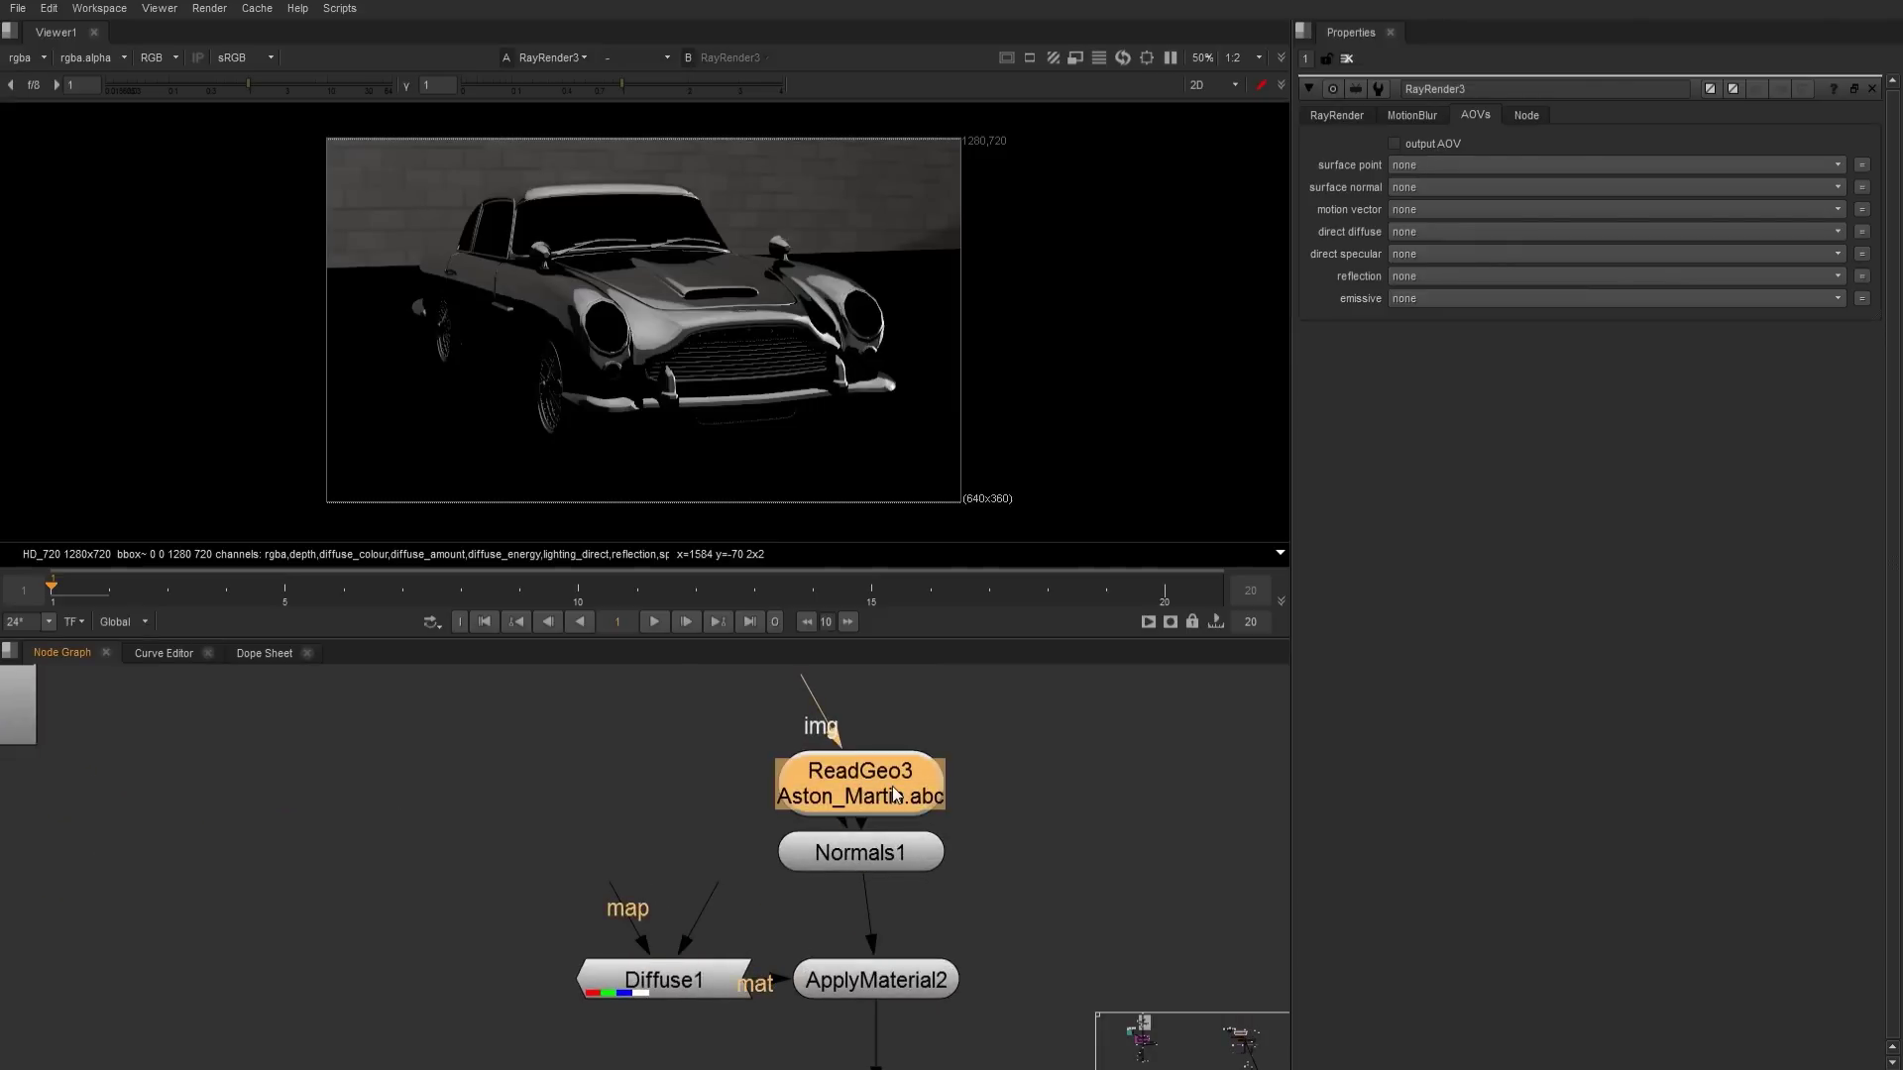
pyautogui.press('1')
pyautogui.moveTo(870, 361)
pyautogui.keyDown('alt'); pyautogui.mouseDown()
pyautogui.moveTo(761, 418)
pyautogui.moveTo(791, 343)
pyautogui.moveTo(991, 221)
pyautogui.mouseUp(); pyautogui.keyUp('alt')
pyautogui.click(991, 221)
pyautogui.moveTo(598, 537)
pyautogui.keyDown('ctrl'); pyautogui.mouseDown()
pyautogui.moveTo(664, 426)
pyautogui.moveTo(799, 388)
pyautogui.mouseUp(); pyautogui.keyUp('ctrl')
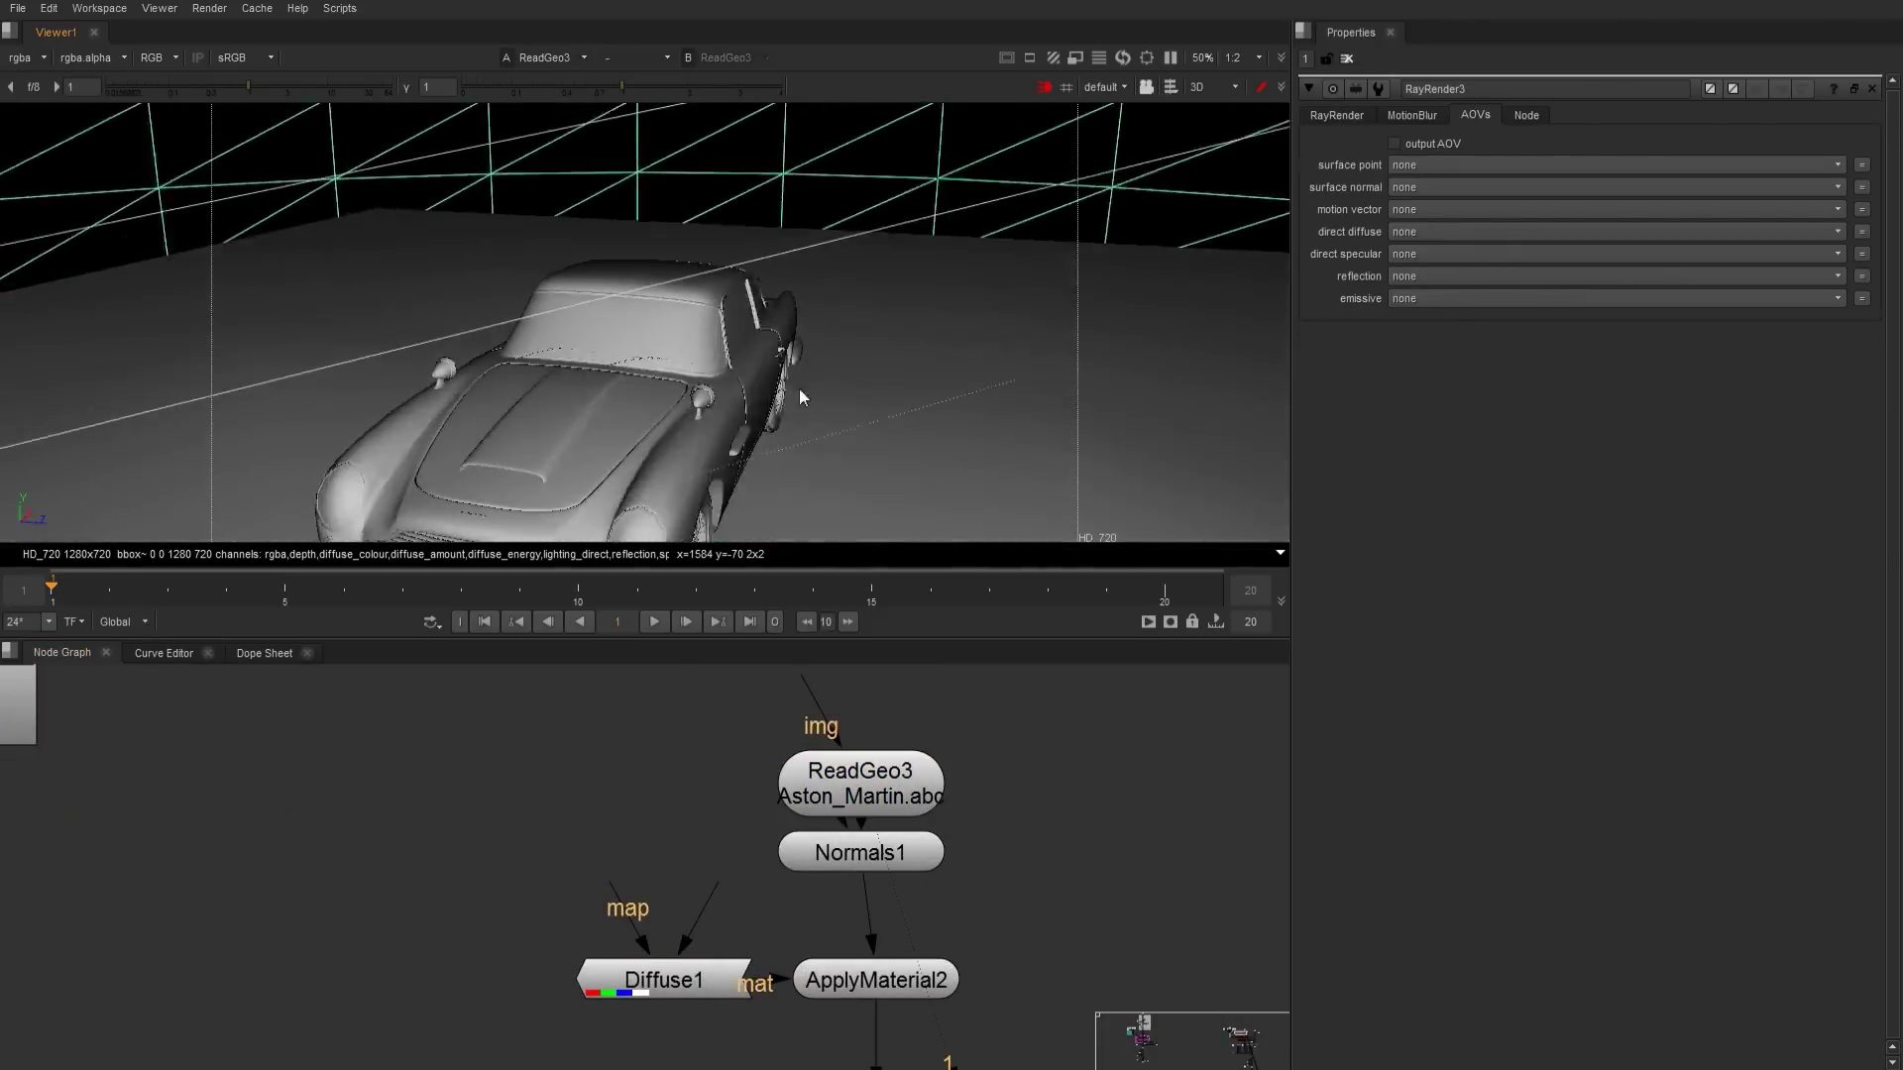
pyautogui.moveTo(801, 396)
pyautogui.keyDown('alt'); pyautogui.mouseDown(button='right')
pyautogui.moveTo(984, 353)
pyautogui.moveTo(1007, 307)
pyautogui.moveTo(769, 369)
pyautogui.moveTo(693, 426)
pyautogui.mouseUp(button='right'); pyautogui.keyUp('alt')
# - View the Body1 material node and browse the db5_mesh object names available for its filter, leaving the filter as it is
pyautogui.moveTo(898, 864); pyautogui.dragTo(876, 743, button='middle')
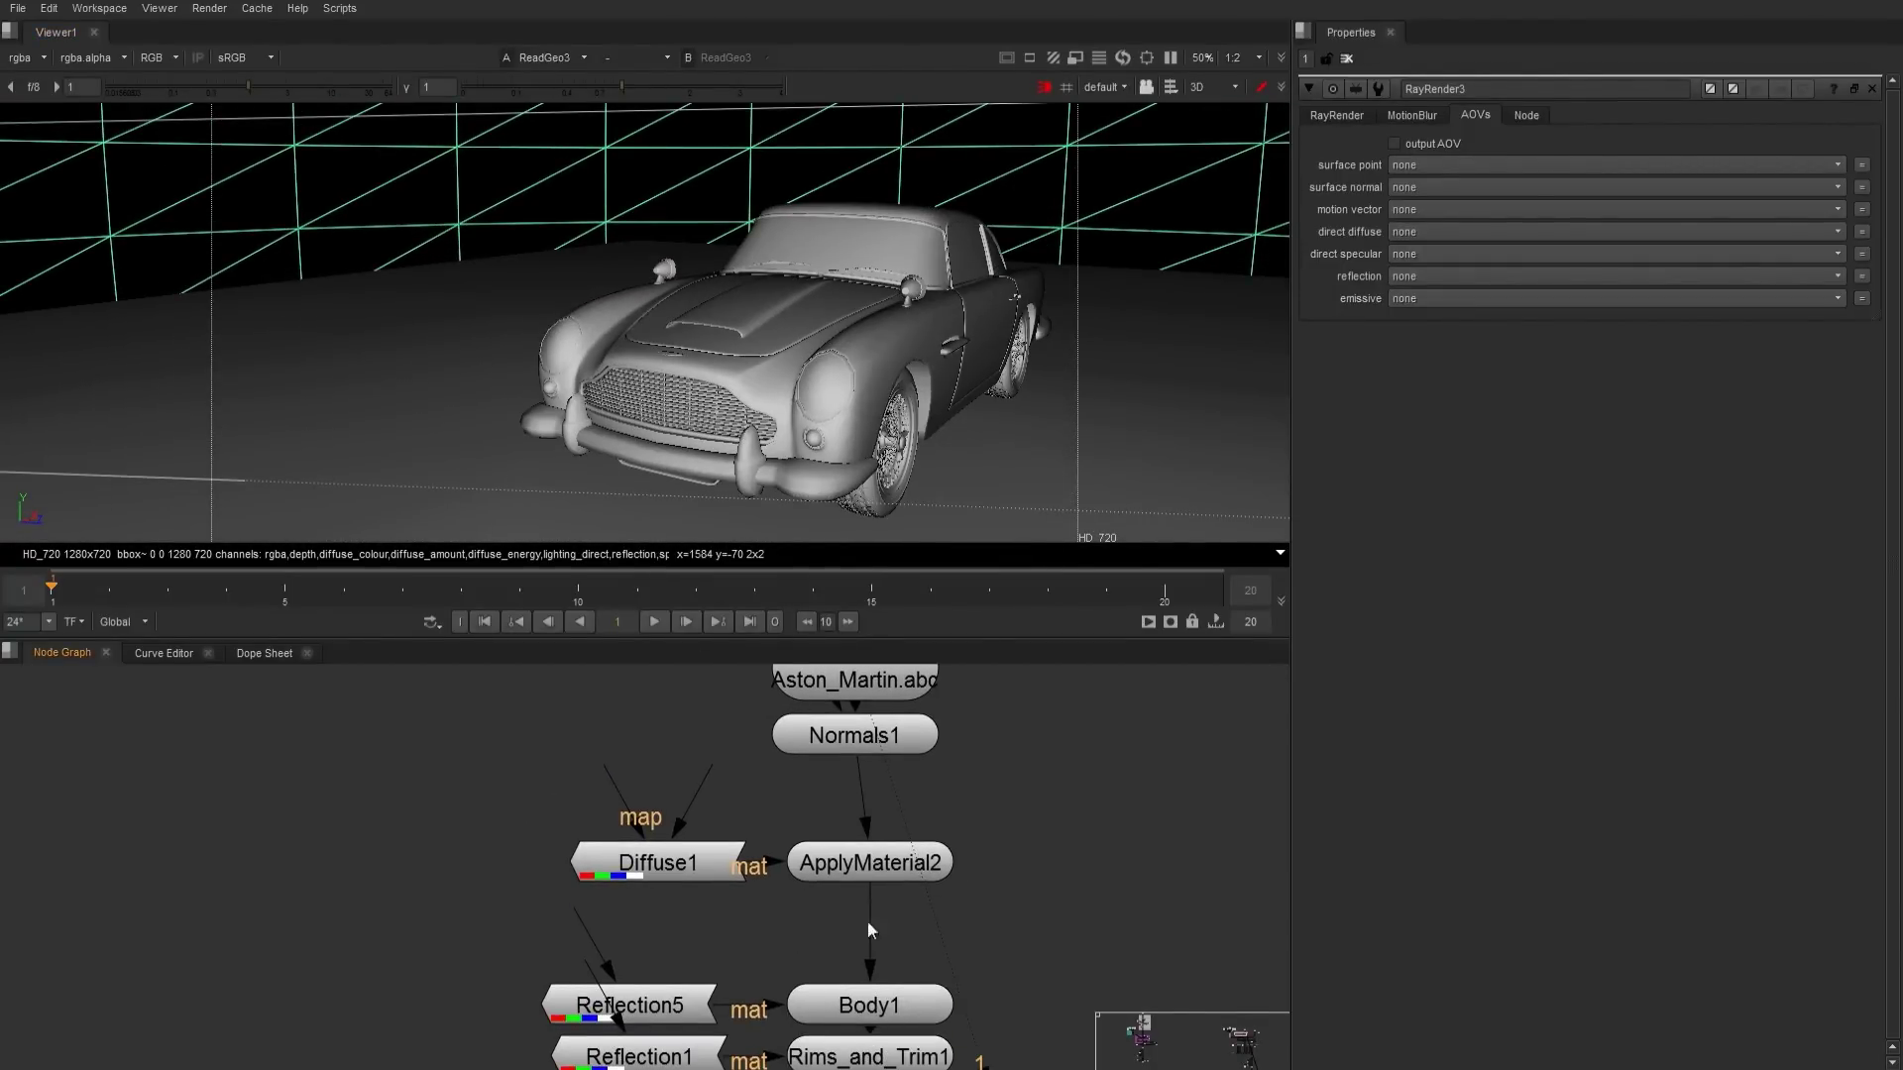
pyautogui.moveTo(867, 920); pyautogui.dragTo(889, 876, button='middle')
pyautogui.click(886, 898)
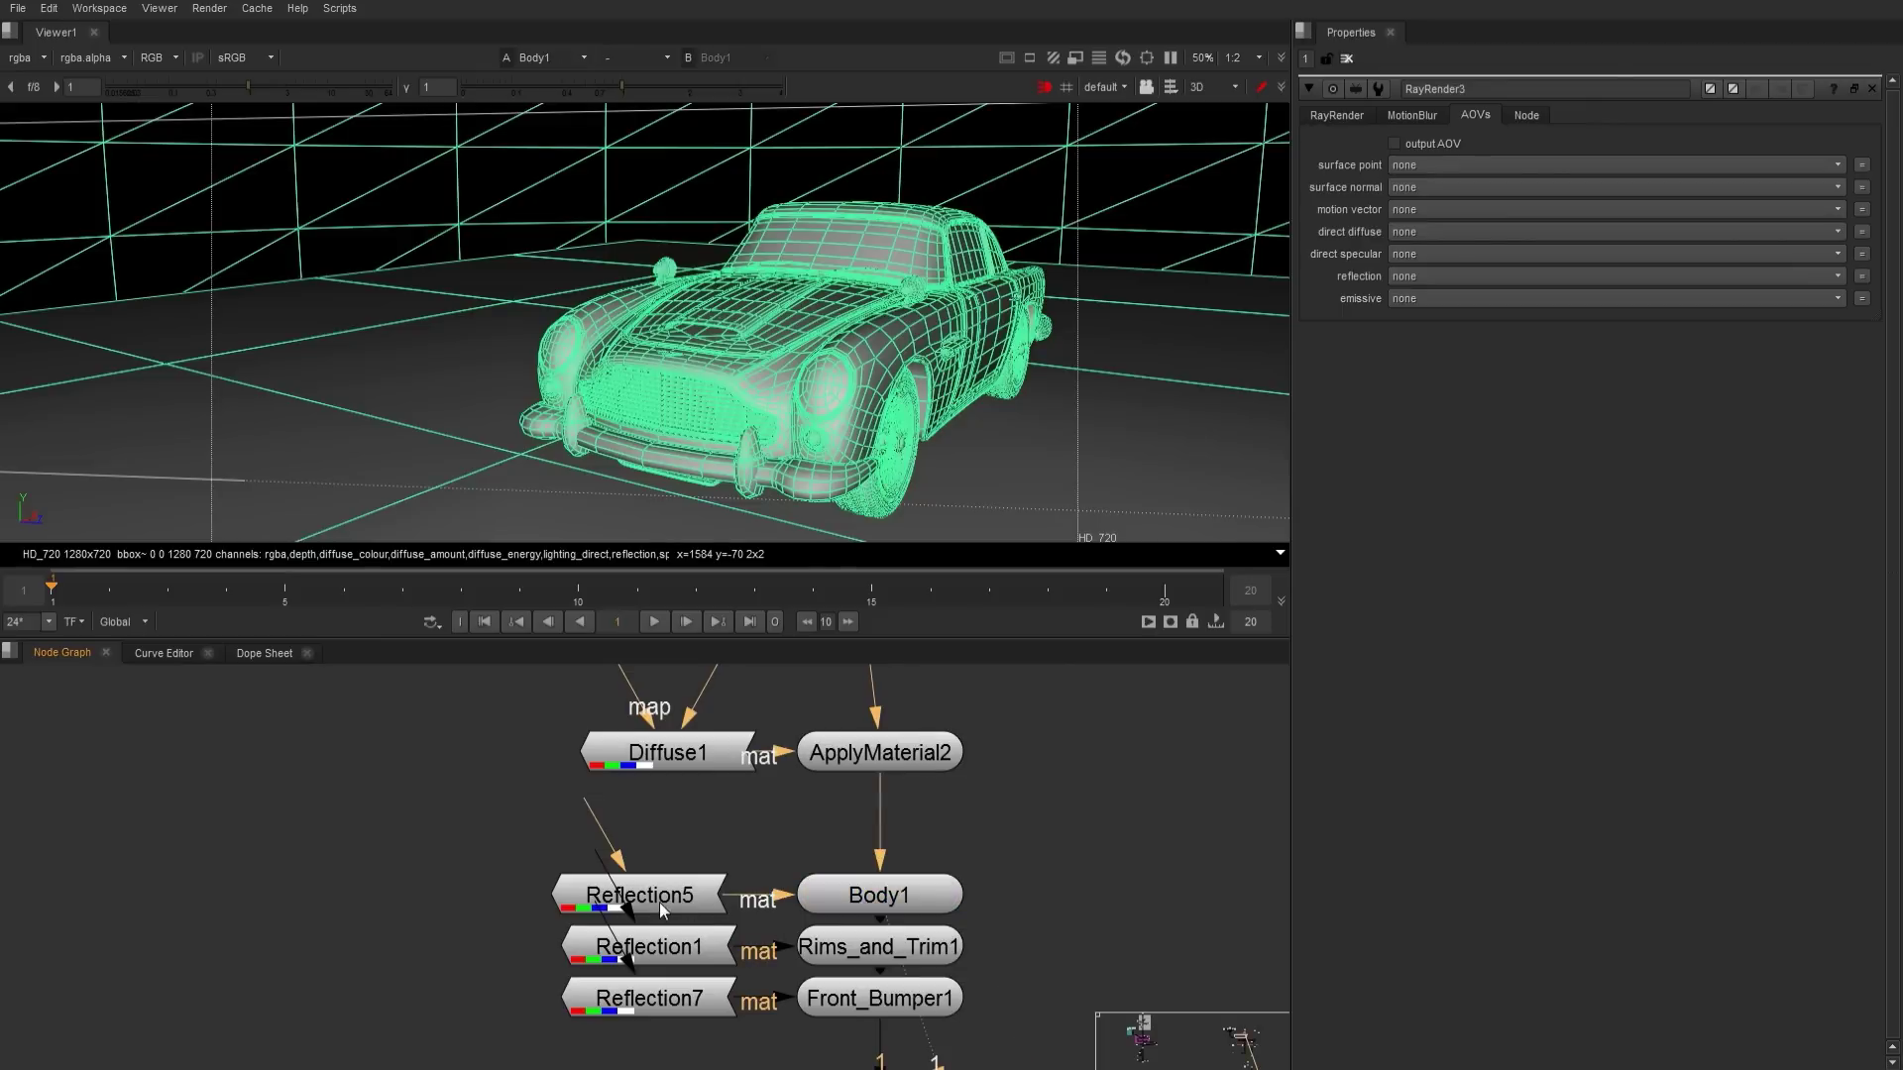
pyautogui.doubleClick(861, 902)
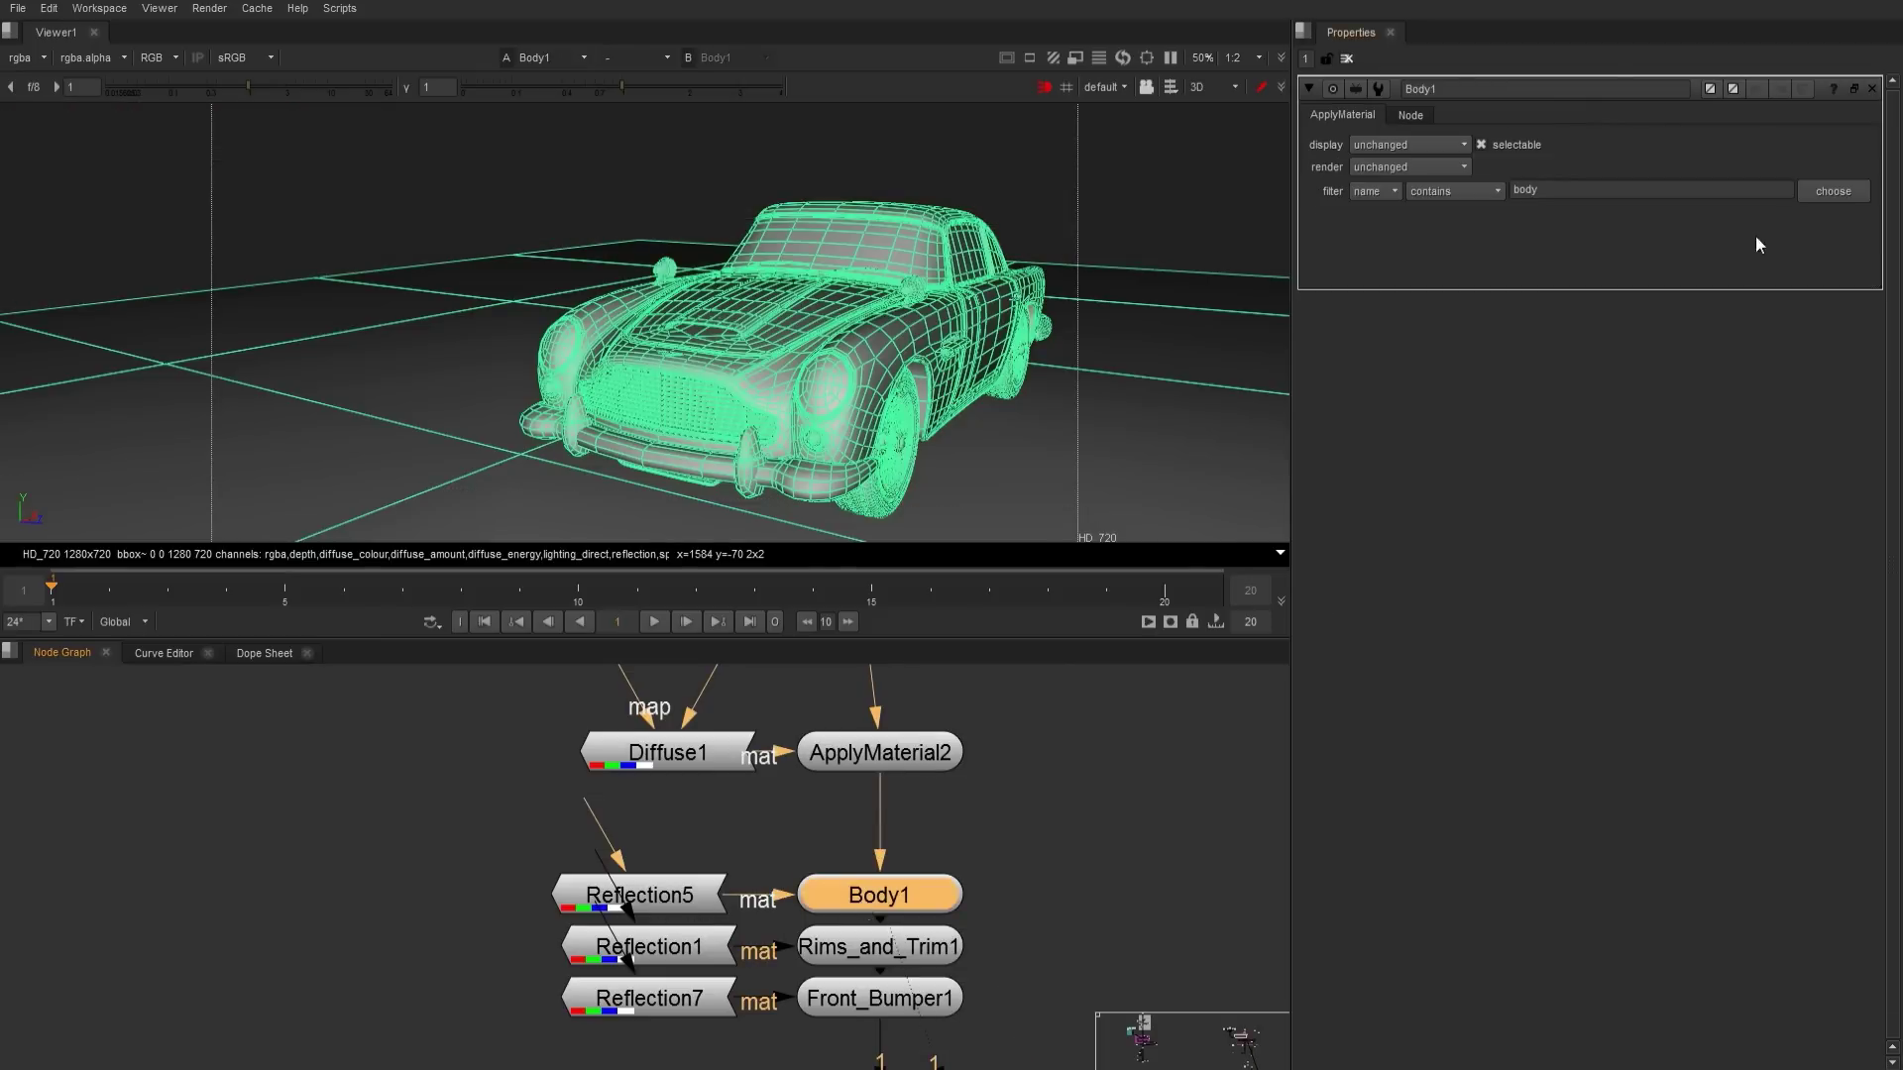
pyautogui.click(1829, 193)
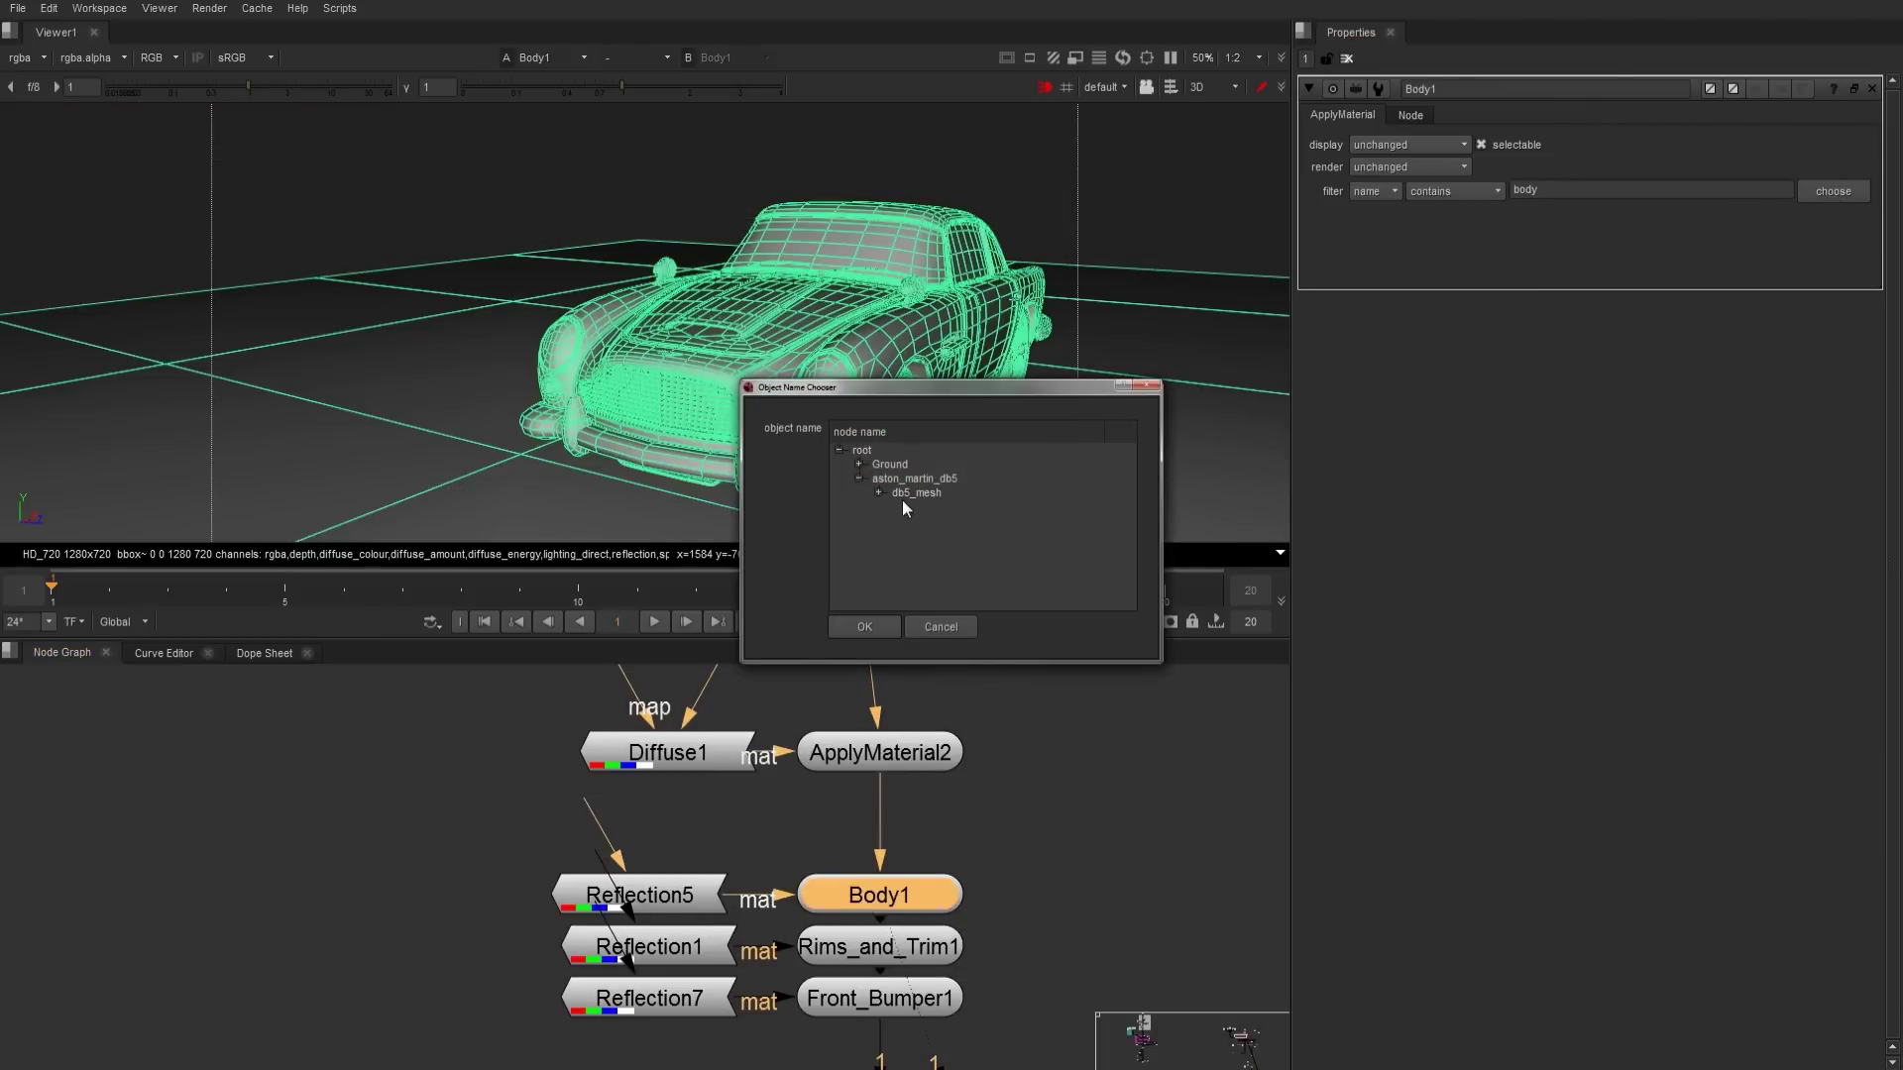
pyautogui.click(878, 492)
pyautogui.scroll(-5, 943, 549)
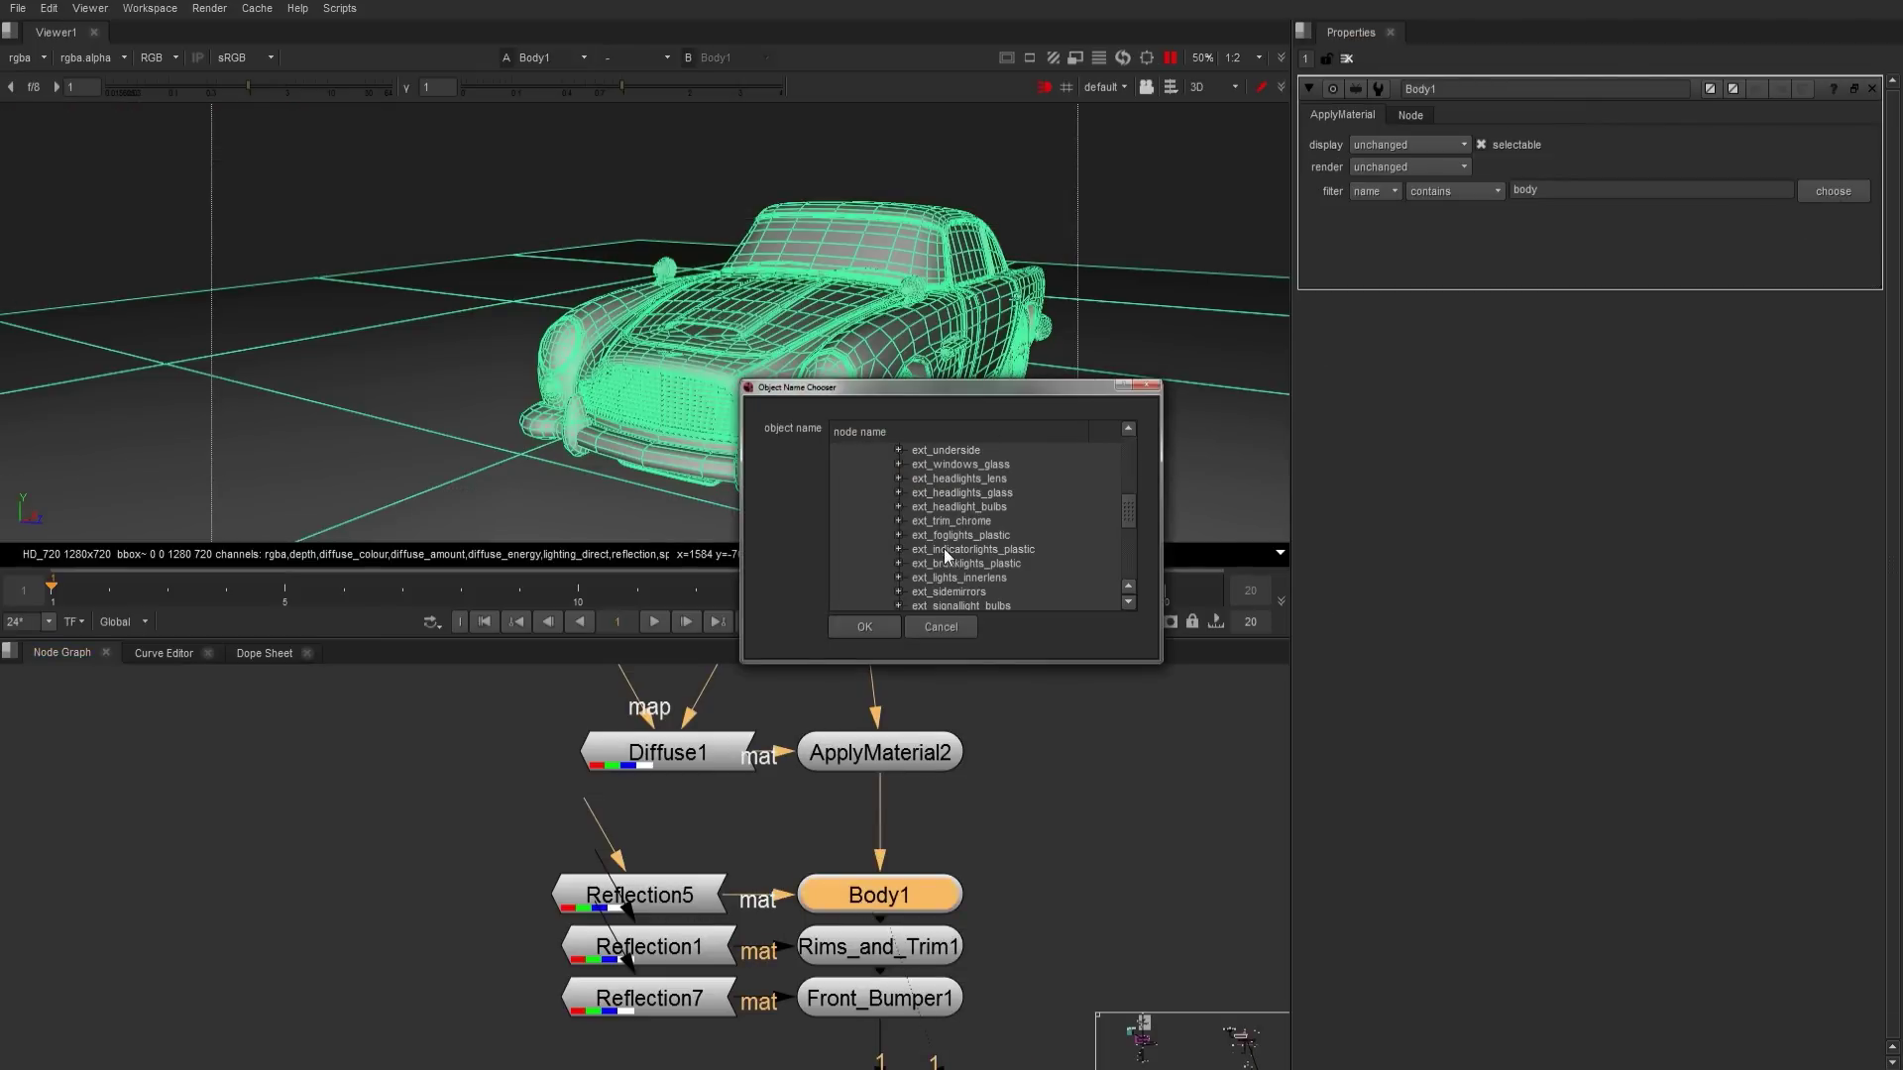
pyautogui.click(943, 626)
# - Check the object name filters of the Rims_and_Trim1 and Front_Bumper1 material nodes
pyautogui.moveTo(859, 891); pyautogui.dragTo(866, 740, button='middle')
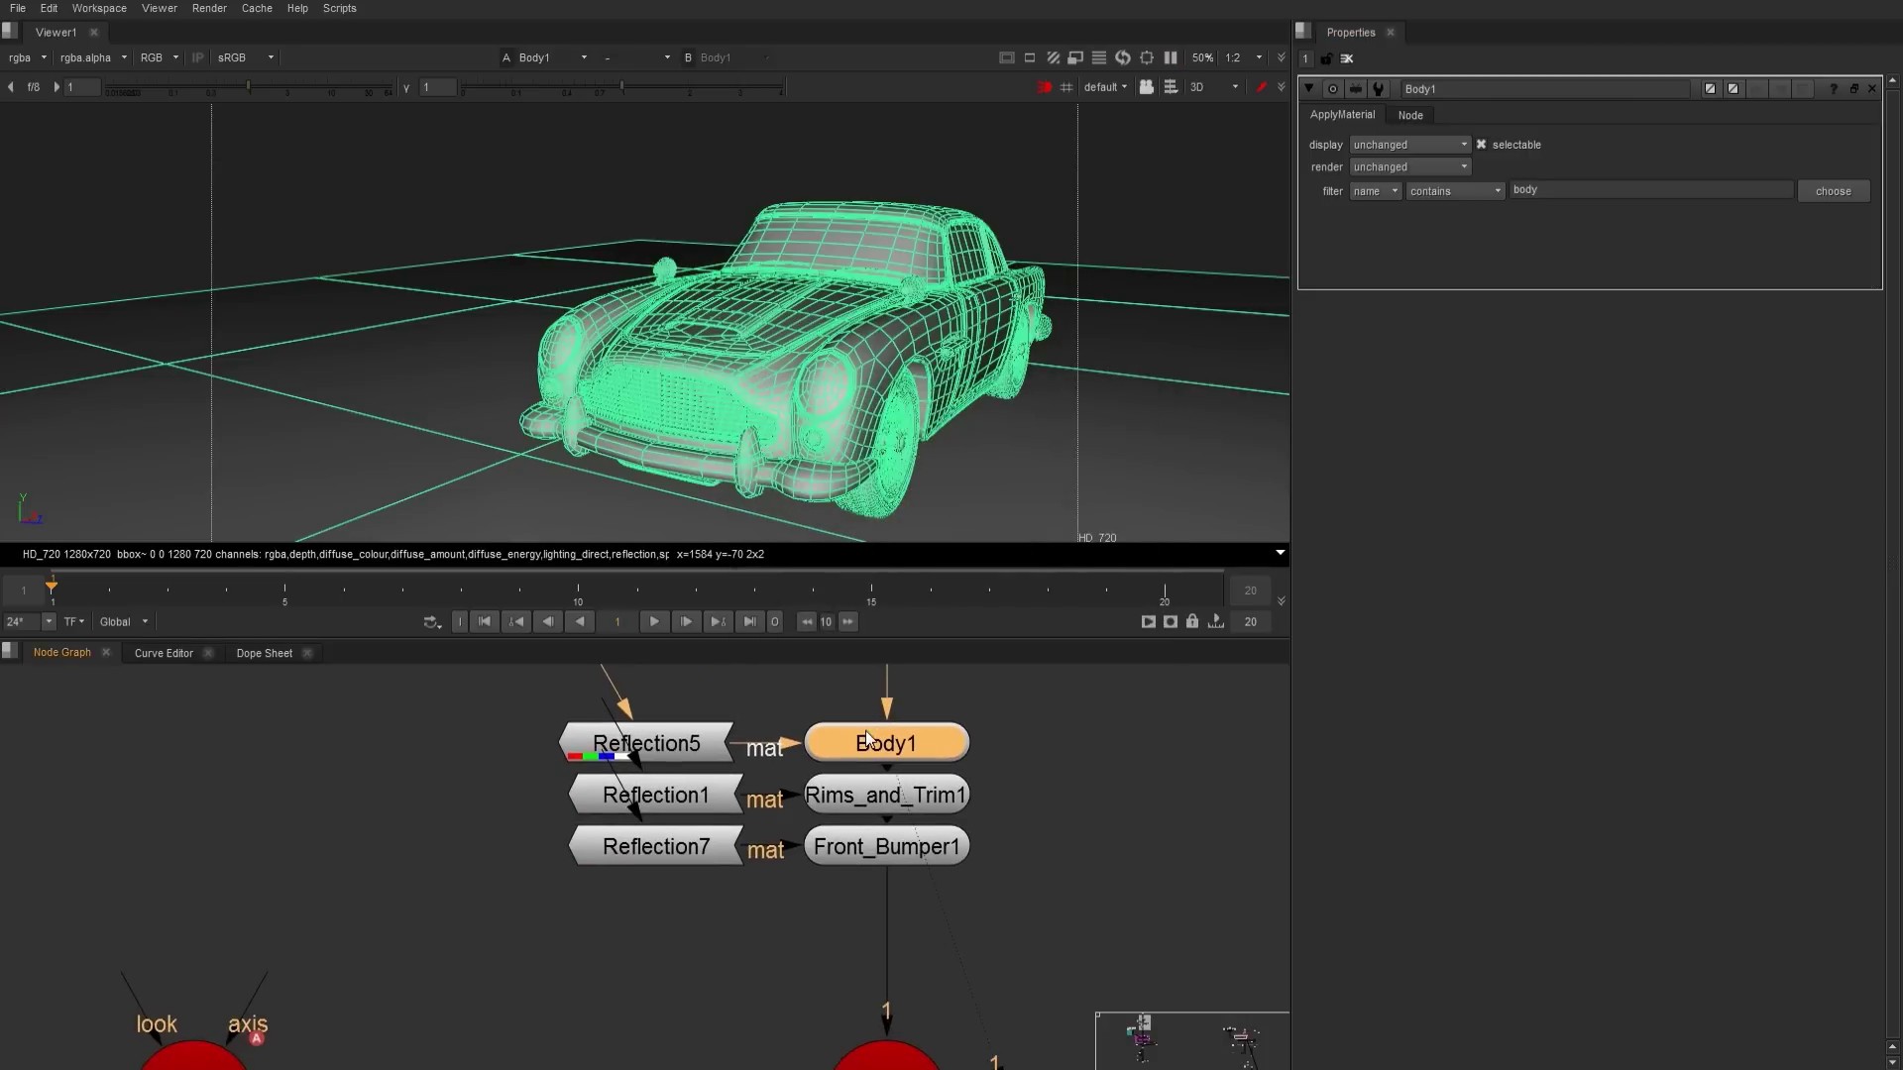
pyautogui.click(868, 801)
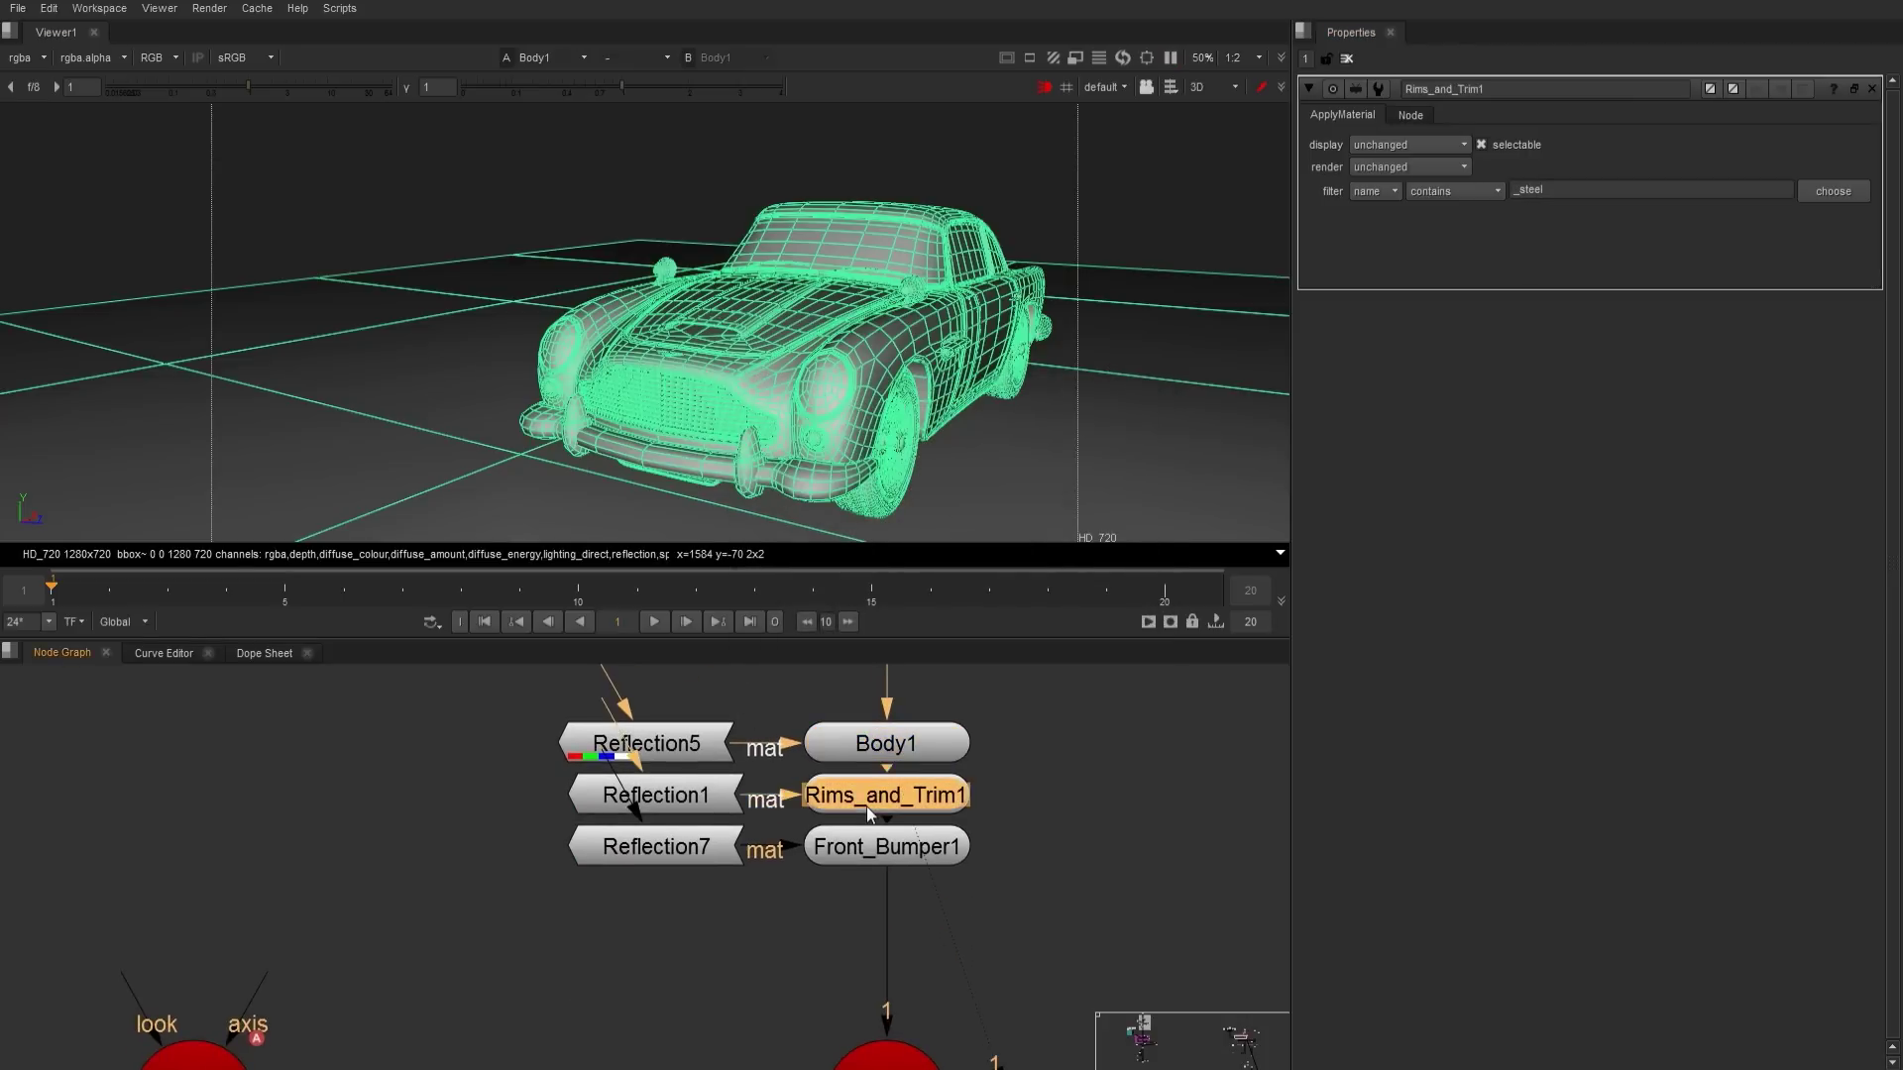
pyautogui.click(853, 856)
# - Review the reflection settings of the Reflection5, Reflection1 and Reflection7 material nodes
pyautogui.click(698, 753)
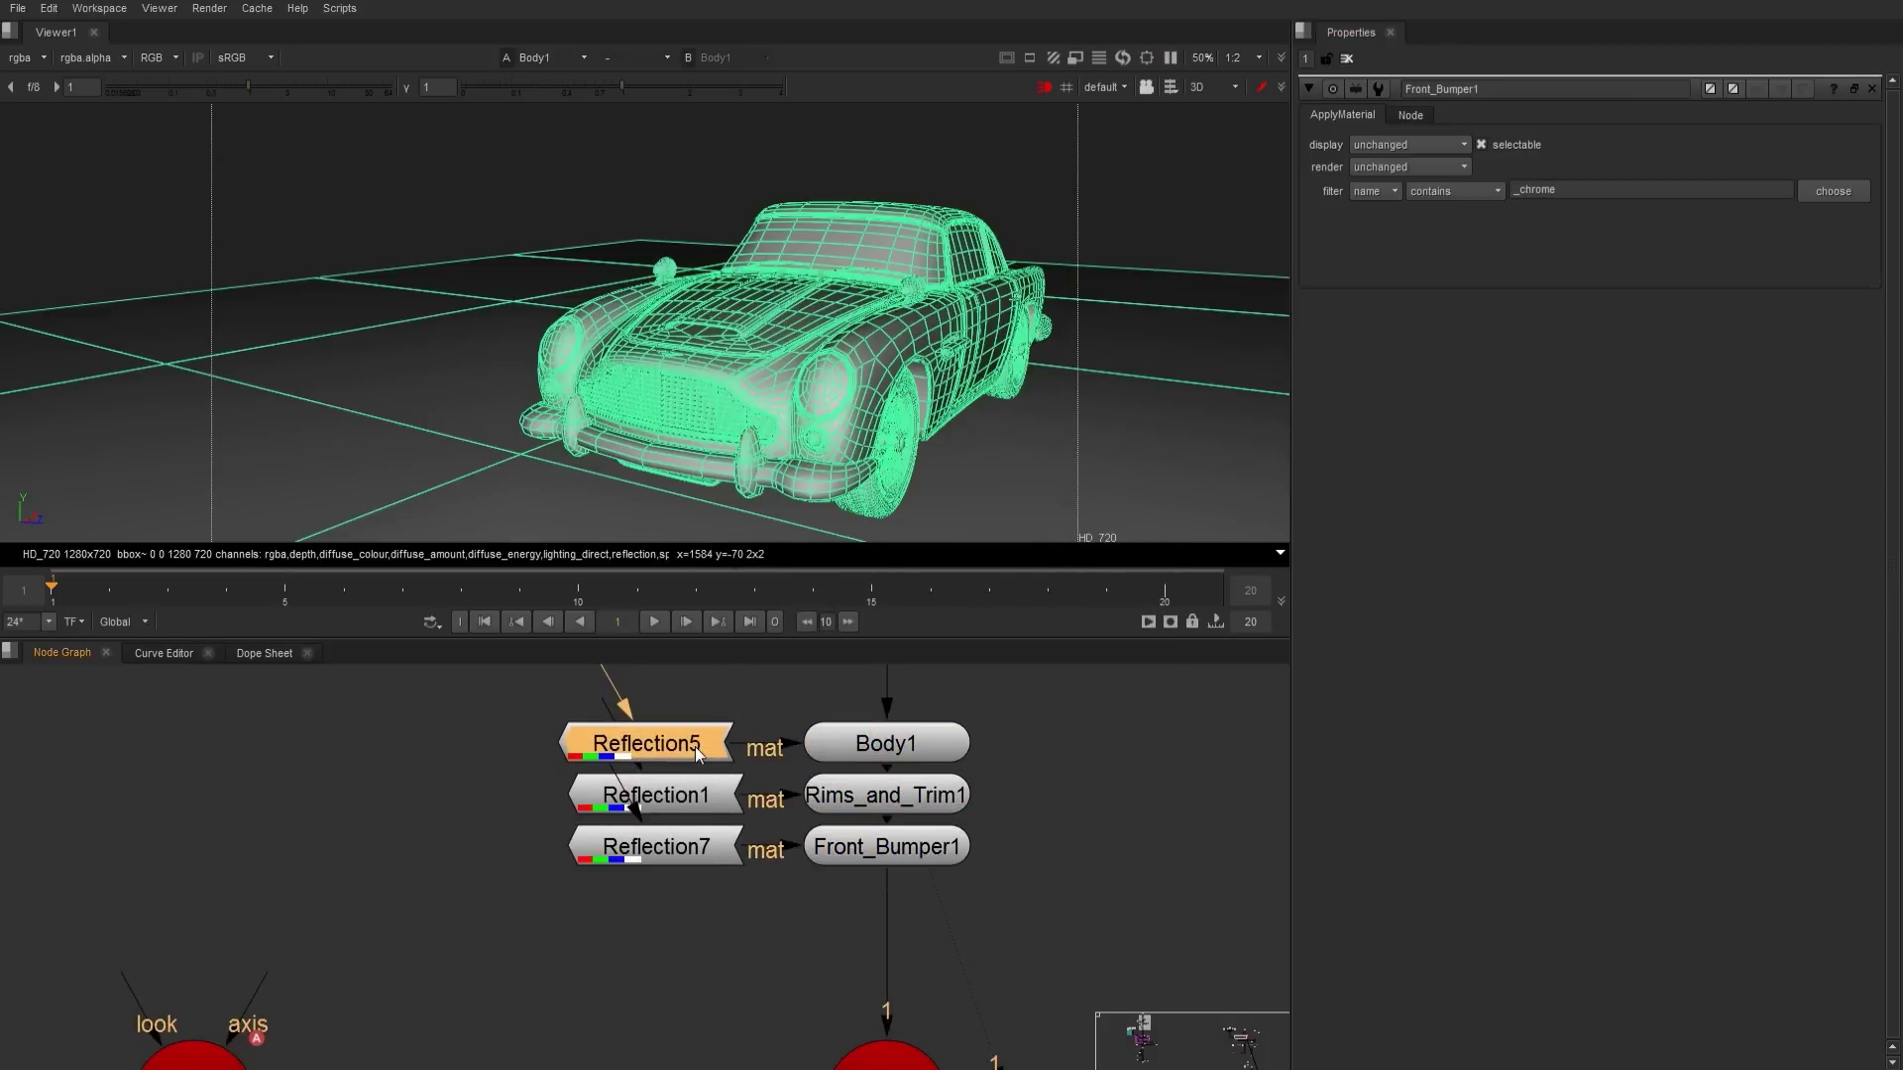
pyautogui.click(647, 805)
pyautogui.click(689, 858)
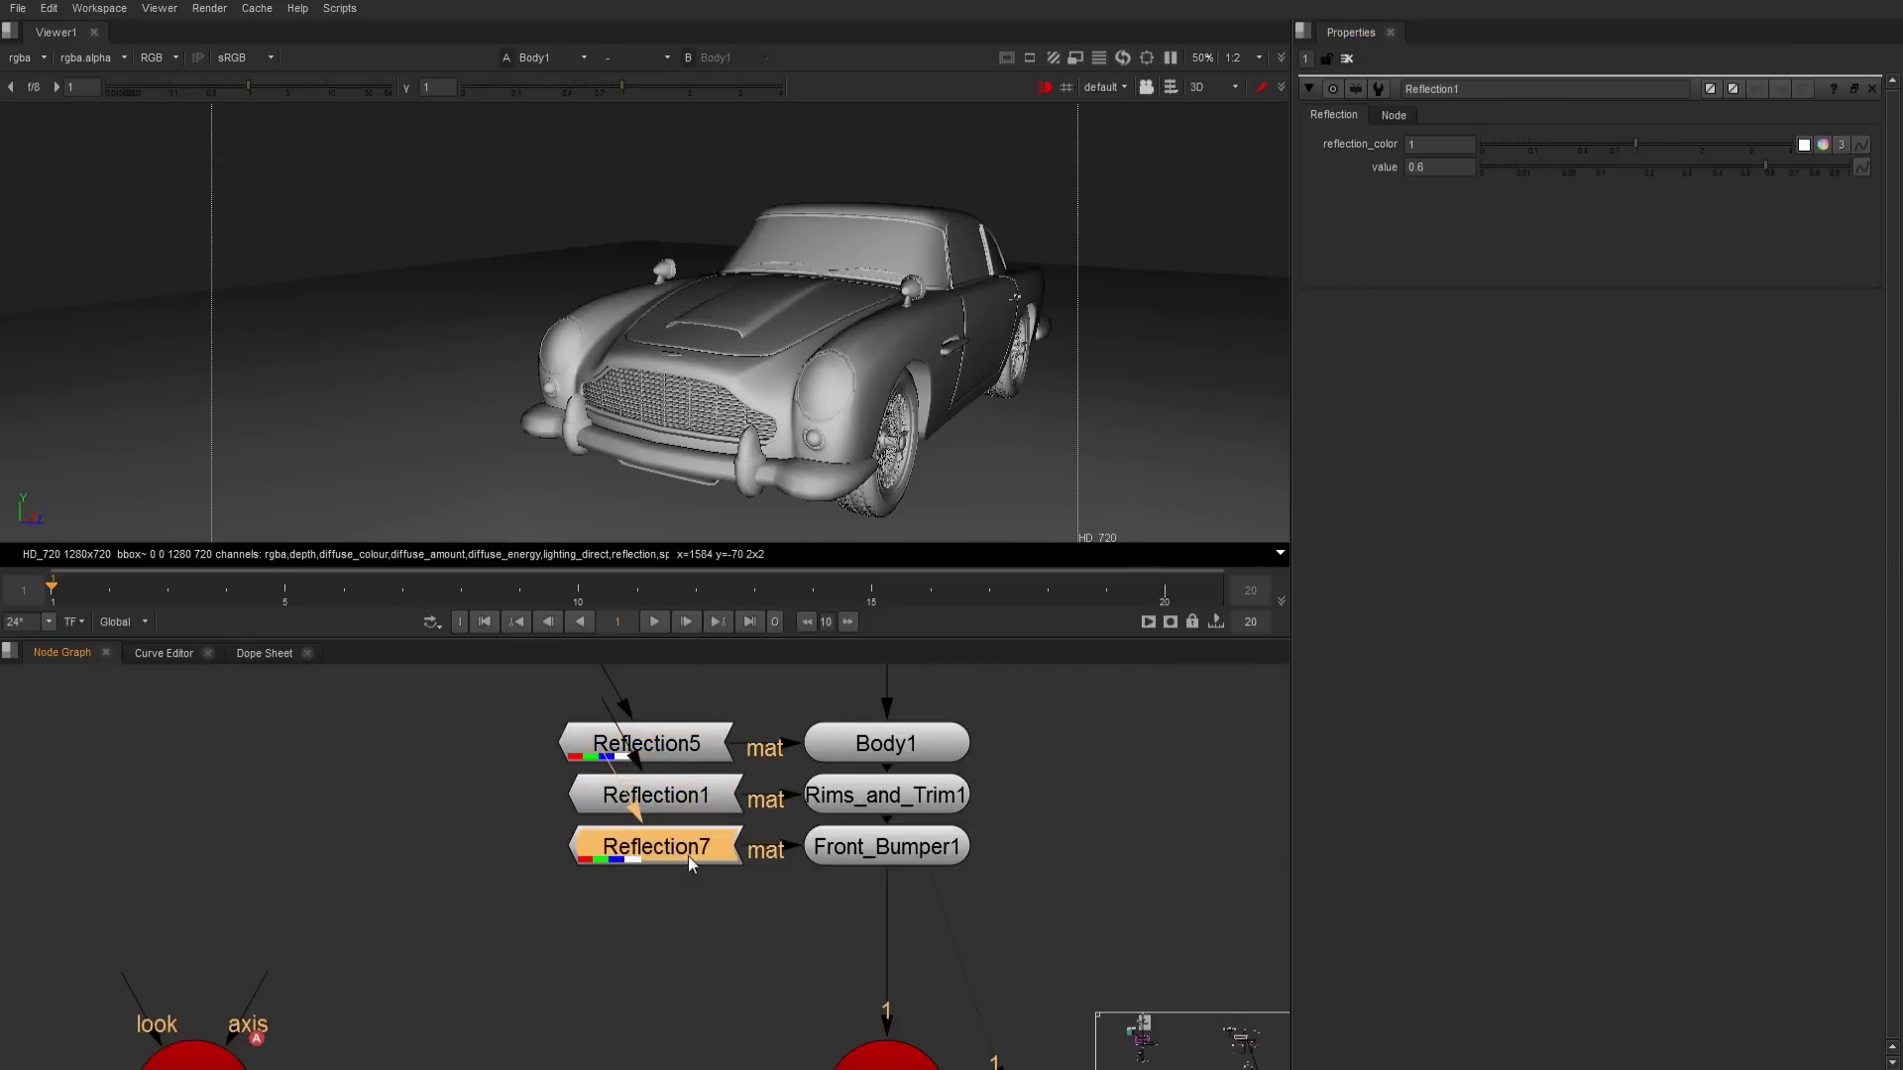
pyautogui.moveTo(614, 773); pyautogui.dragTo(277, 816)
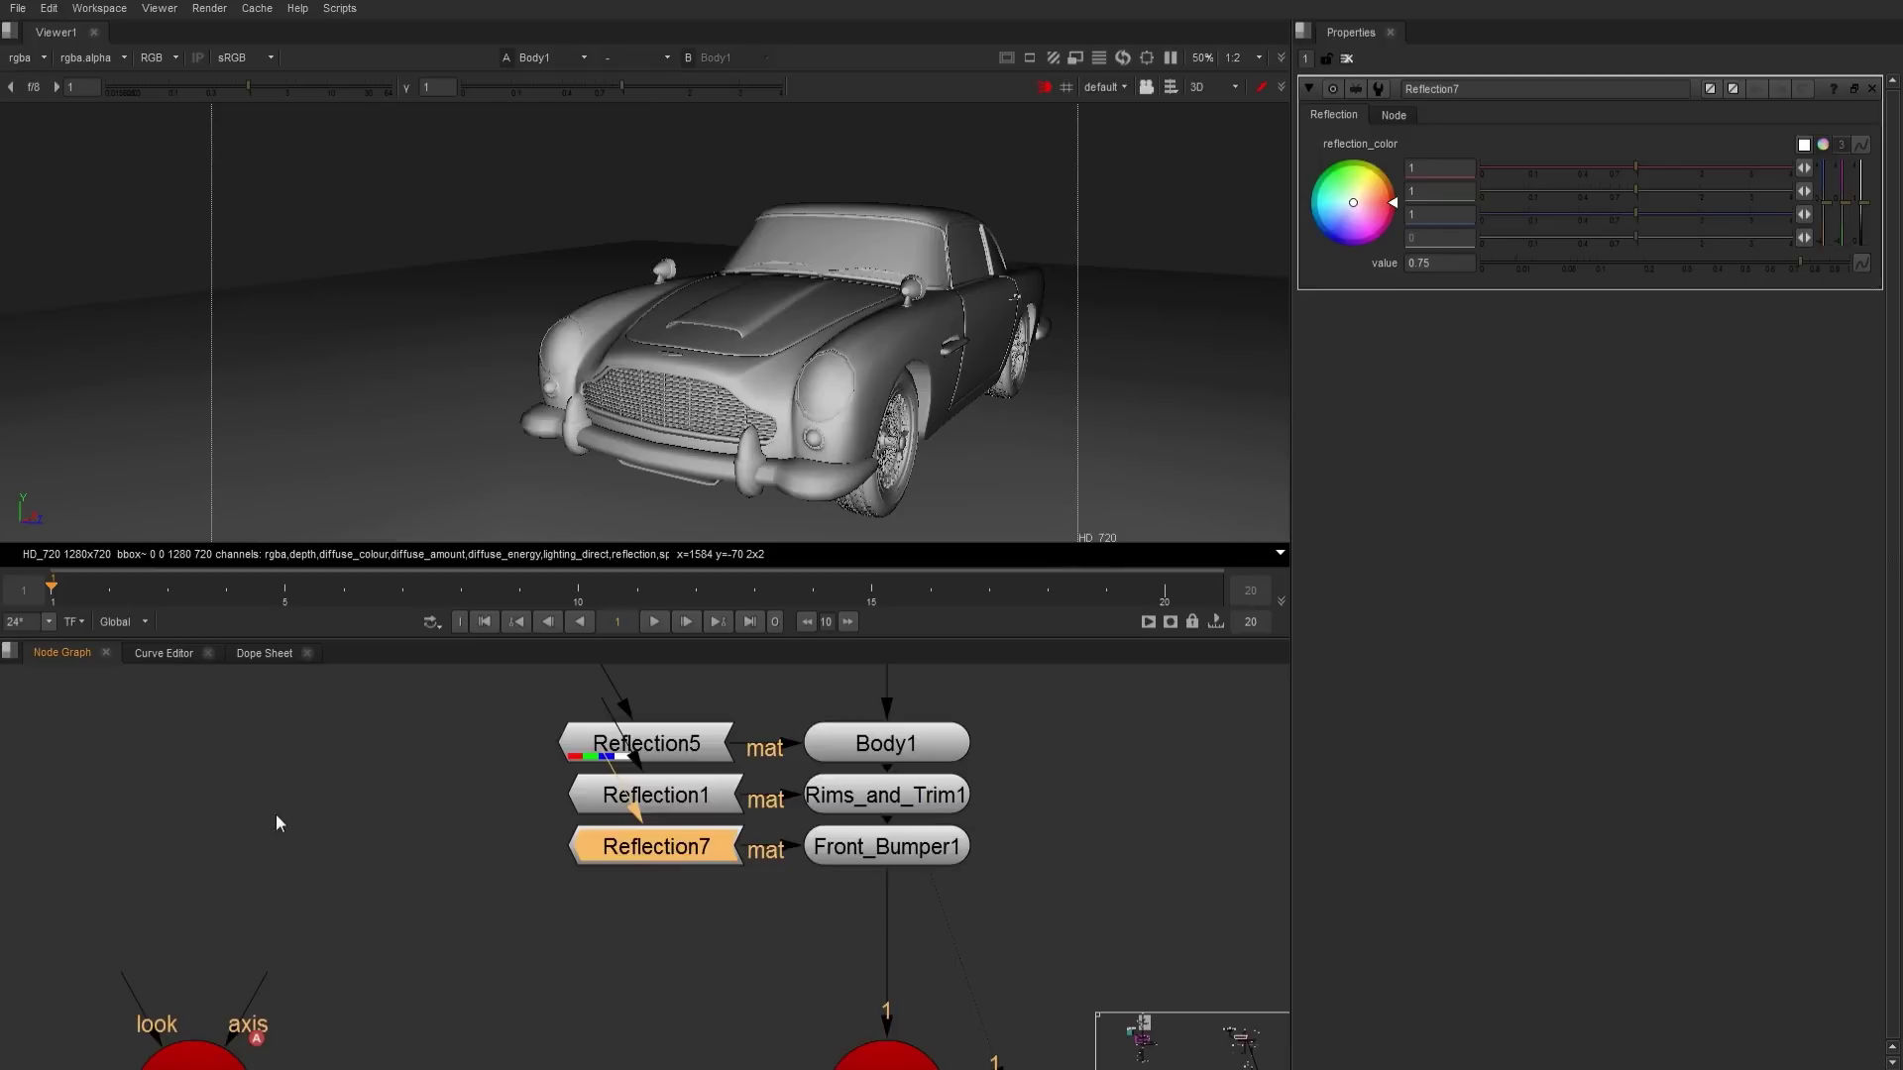
# - View Scene3 in 3D and inspect the environment sphere surrounding the car and Camera2
pyautogui.scroll(-8, 716, 878)
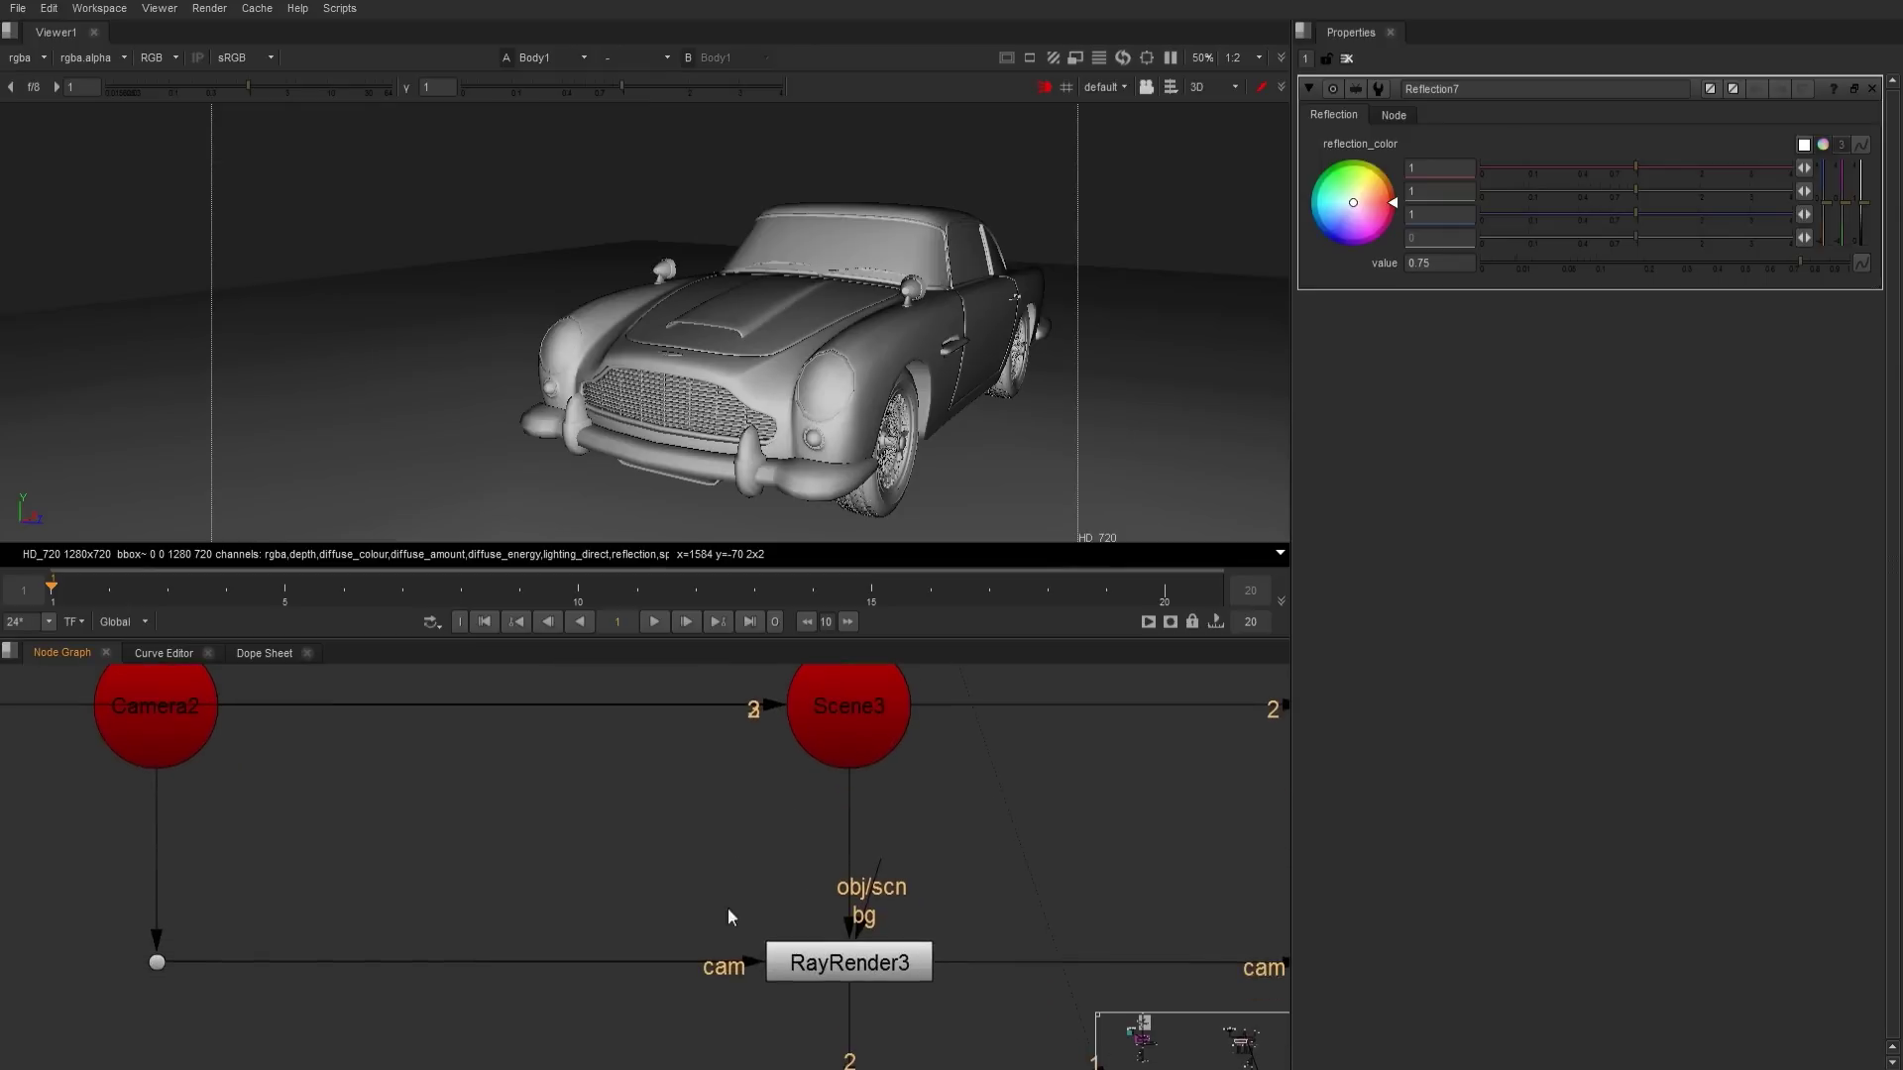
pyautogui.click(854, 716)
pyautogui.press('1')
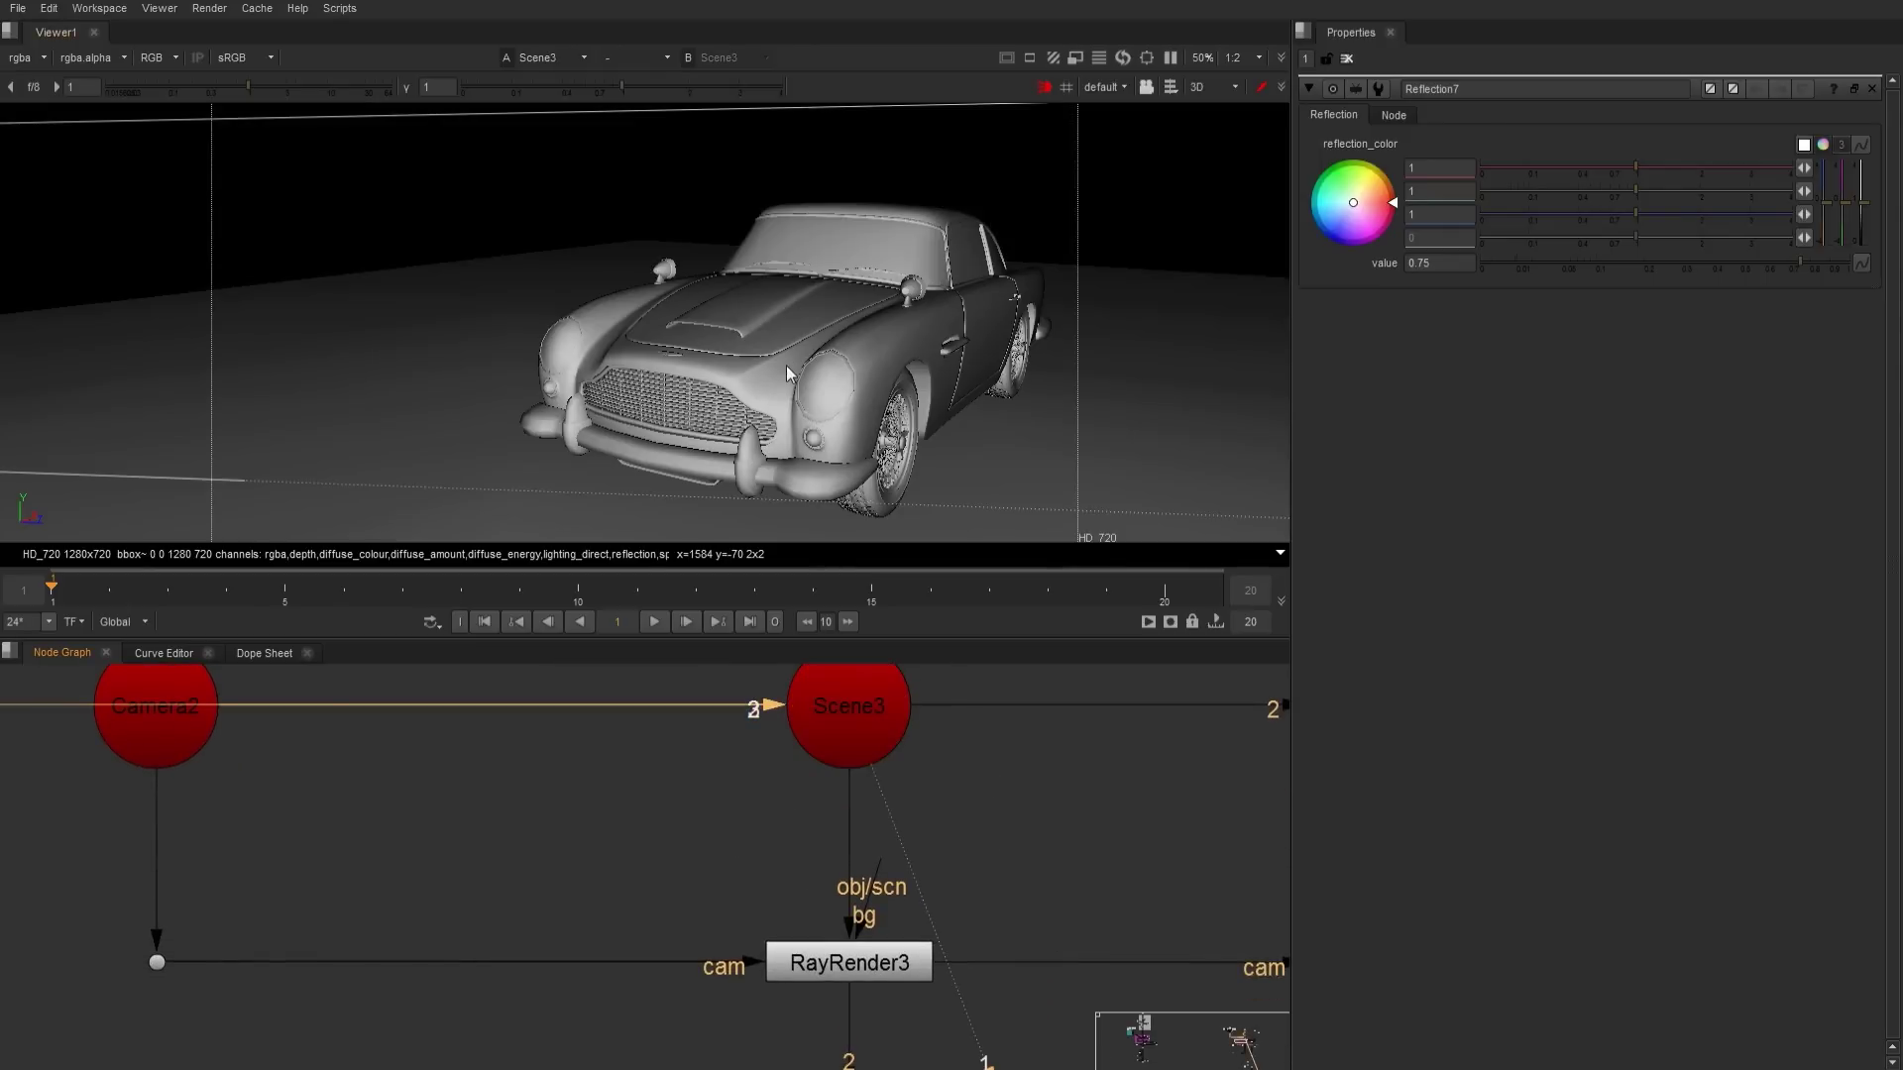
pyautogui.keyDown('ctrl'); pyautogui.moveTo(1123, 419); pyautogui.dragTo(1343, 454); pyautogui.keyUp('ctrl')
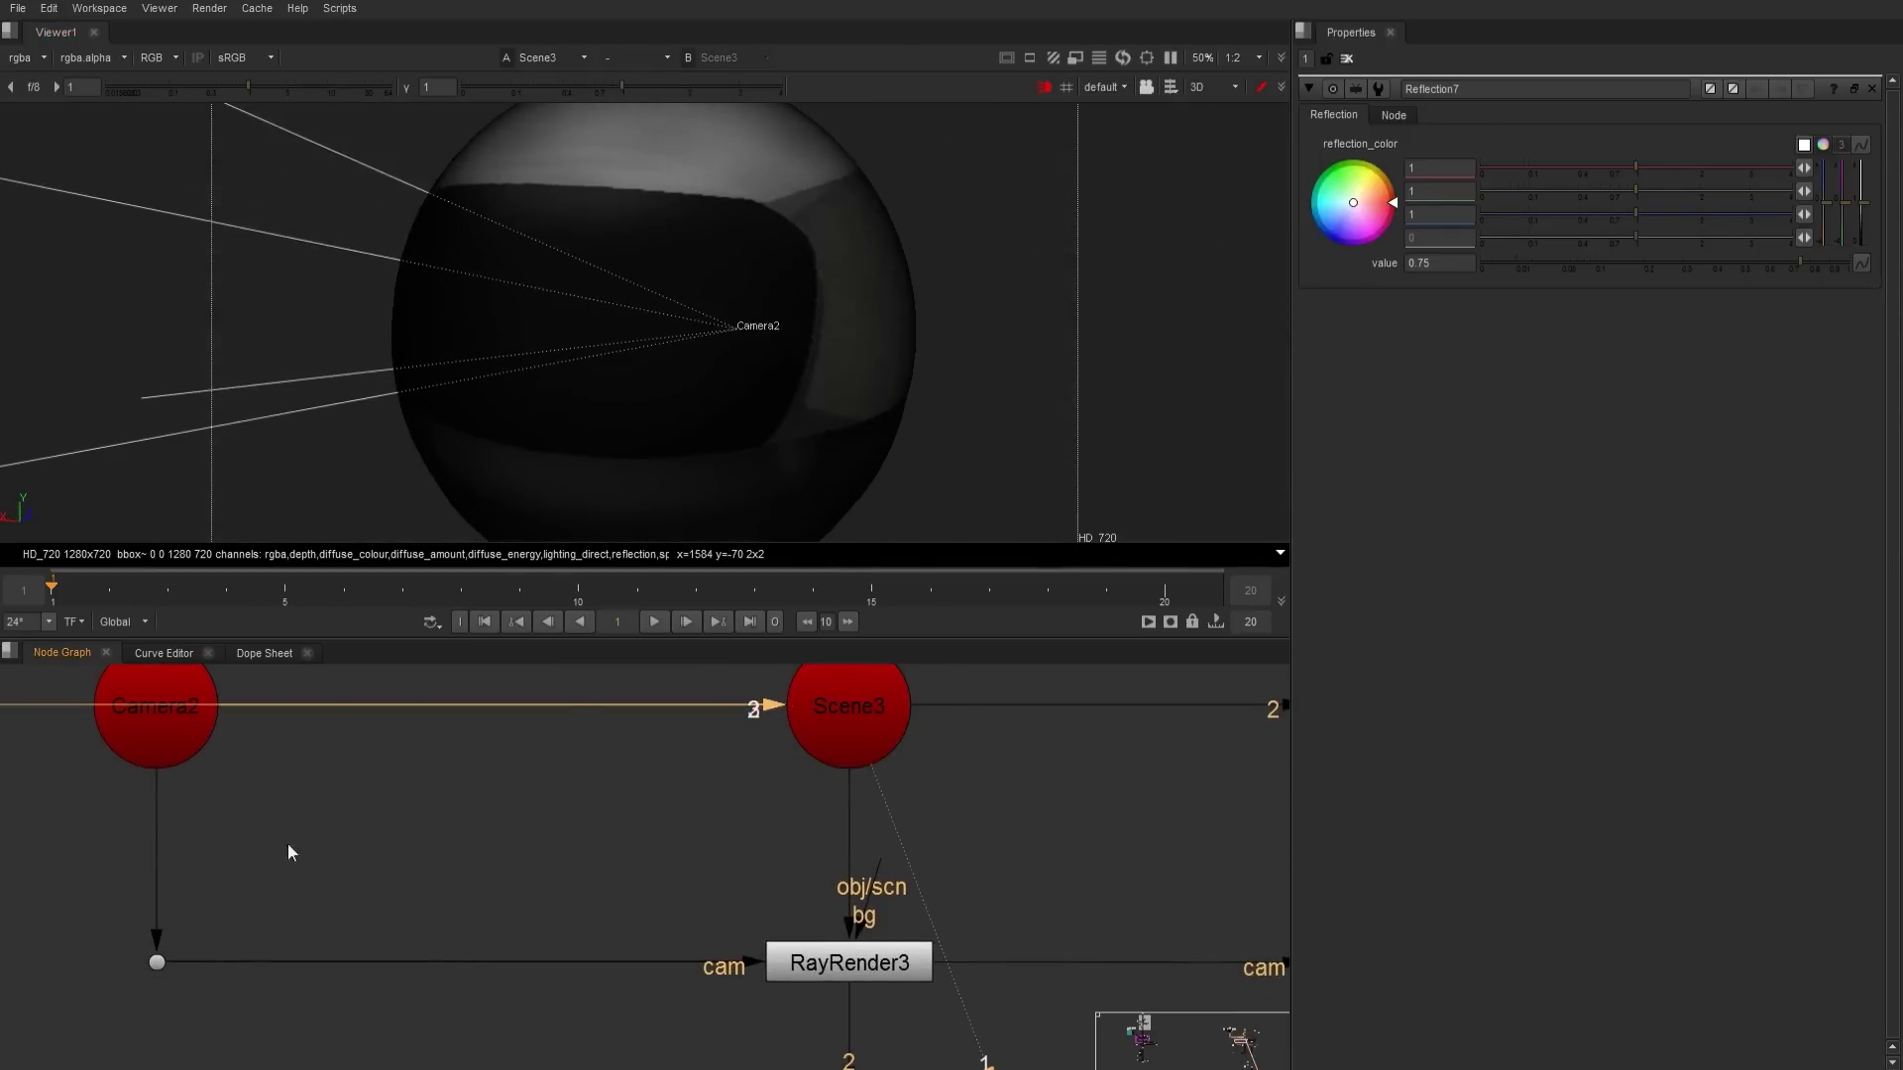
# - View the Shuffle5 output and examine the HDR images feeding Switch3
pyautogui.moveTo(288, 842); pyautogui.dragTo(5, 666, button='middle')
pyautogui.moveTo(370, 900); pyautogui.dragTo(480, 890, button='middle')
pyautogui.click(458, 858)
pyautogui.press('1')
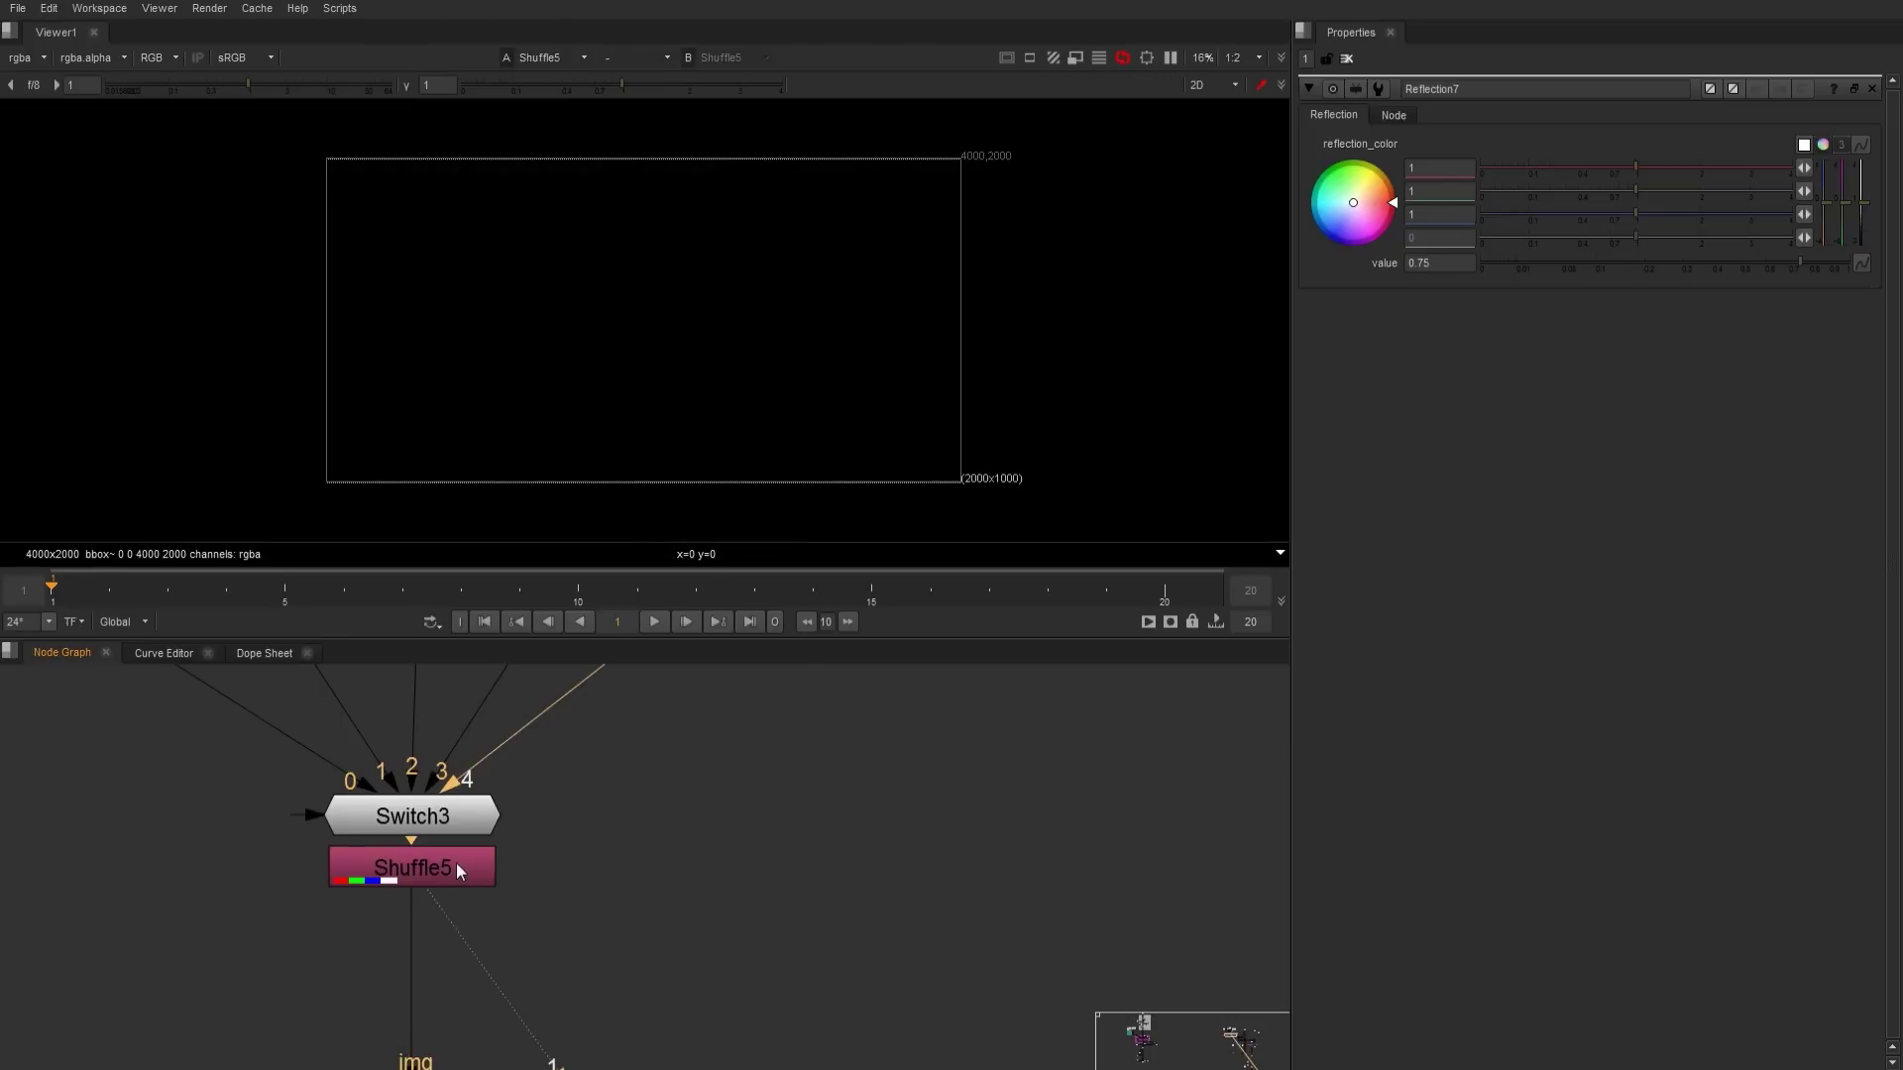
pyautogui.moveTo(540, 832); pyautogui.dragTo(851, 880, button='middle')
pyautogui.moveTo(725, 711); pyautogui.dragTo(712, 906, button='middle')
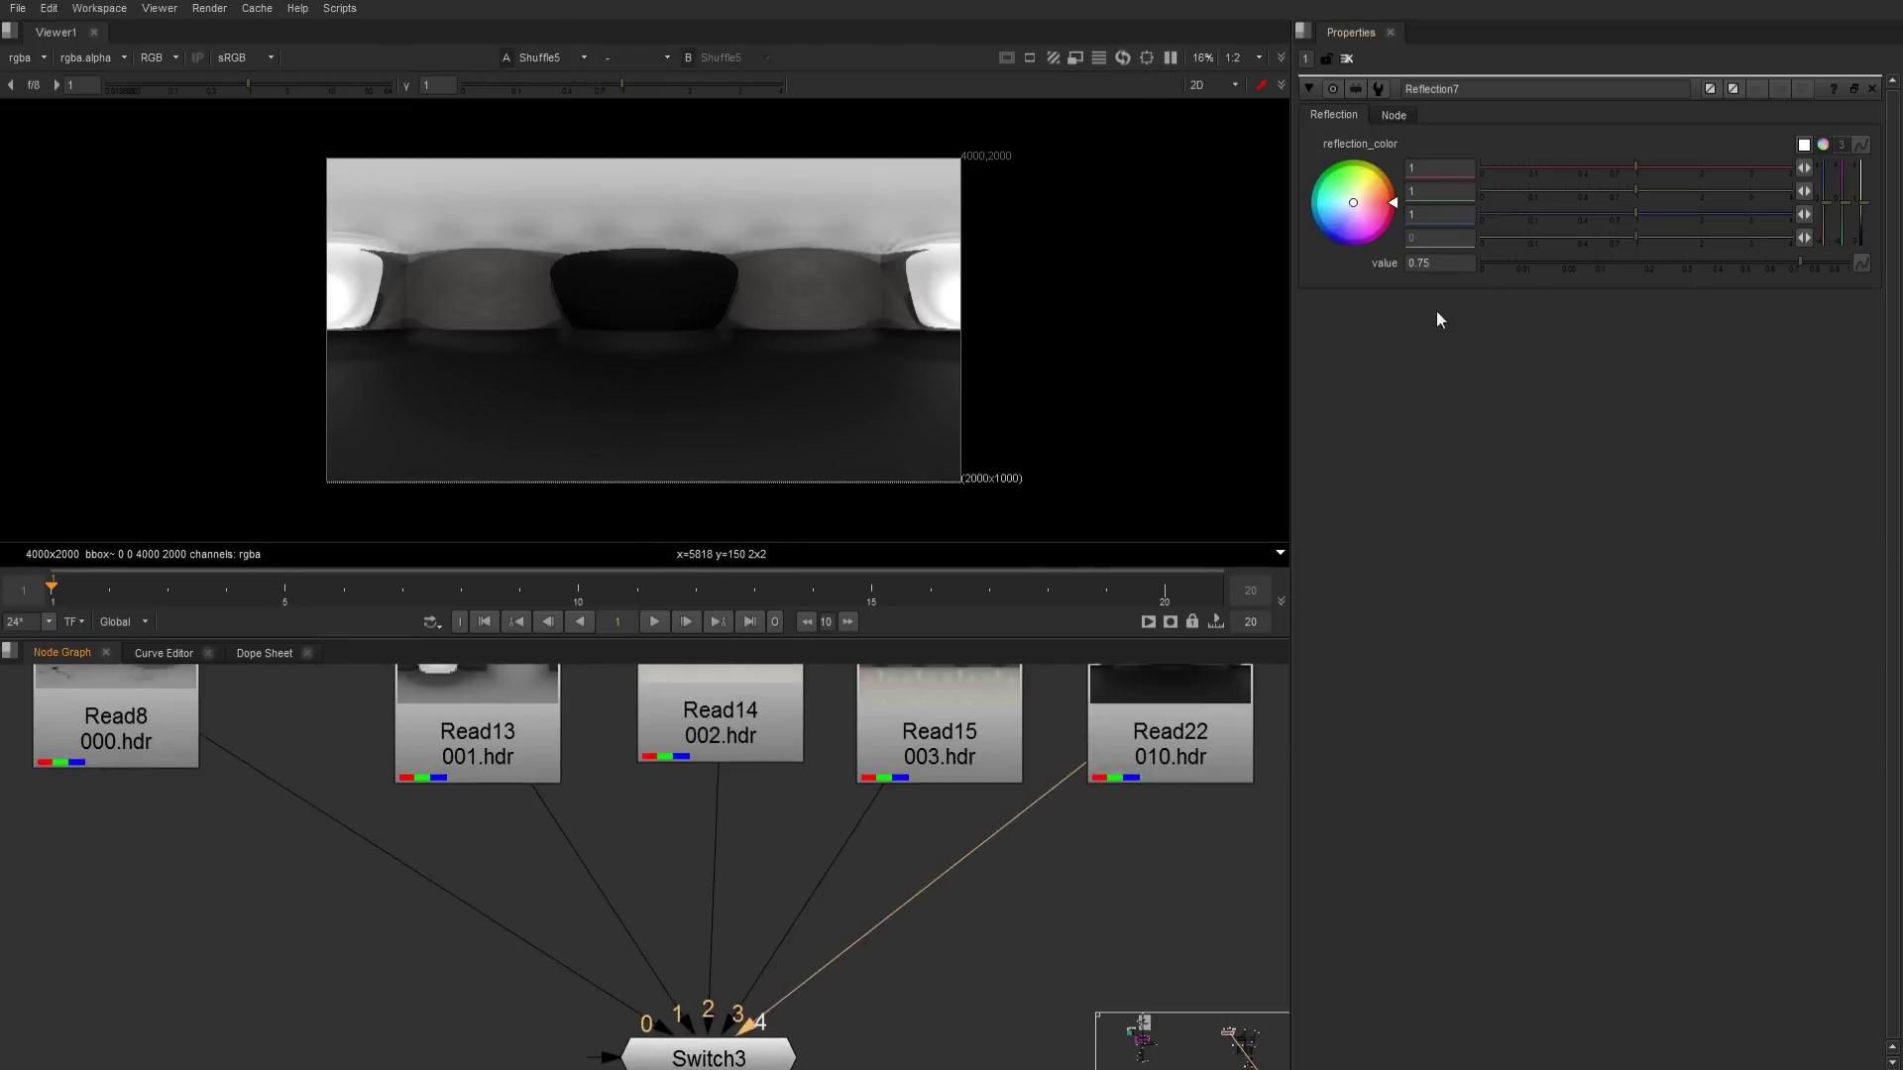
# - Set Switch3's which value to 1 to use the 001.hdr environment
pyautogui.doubleClick(720, 1045)
pyautogui.click(1376, 144)
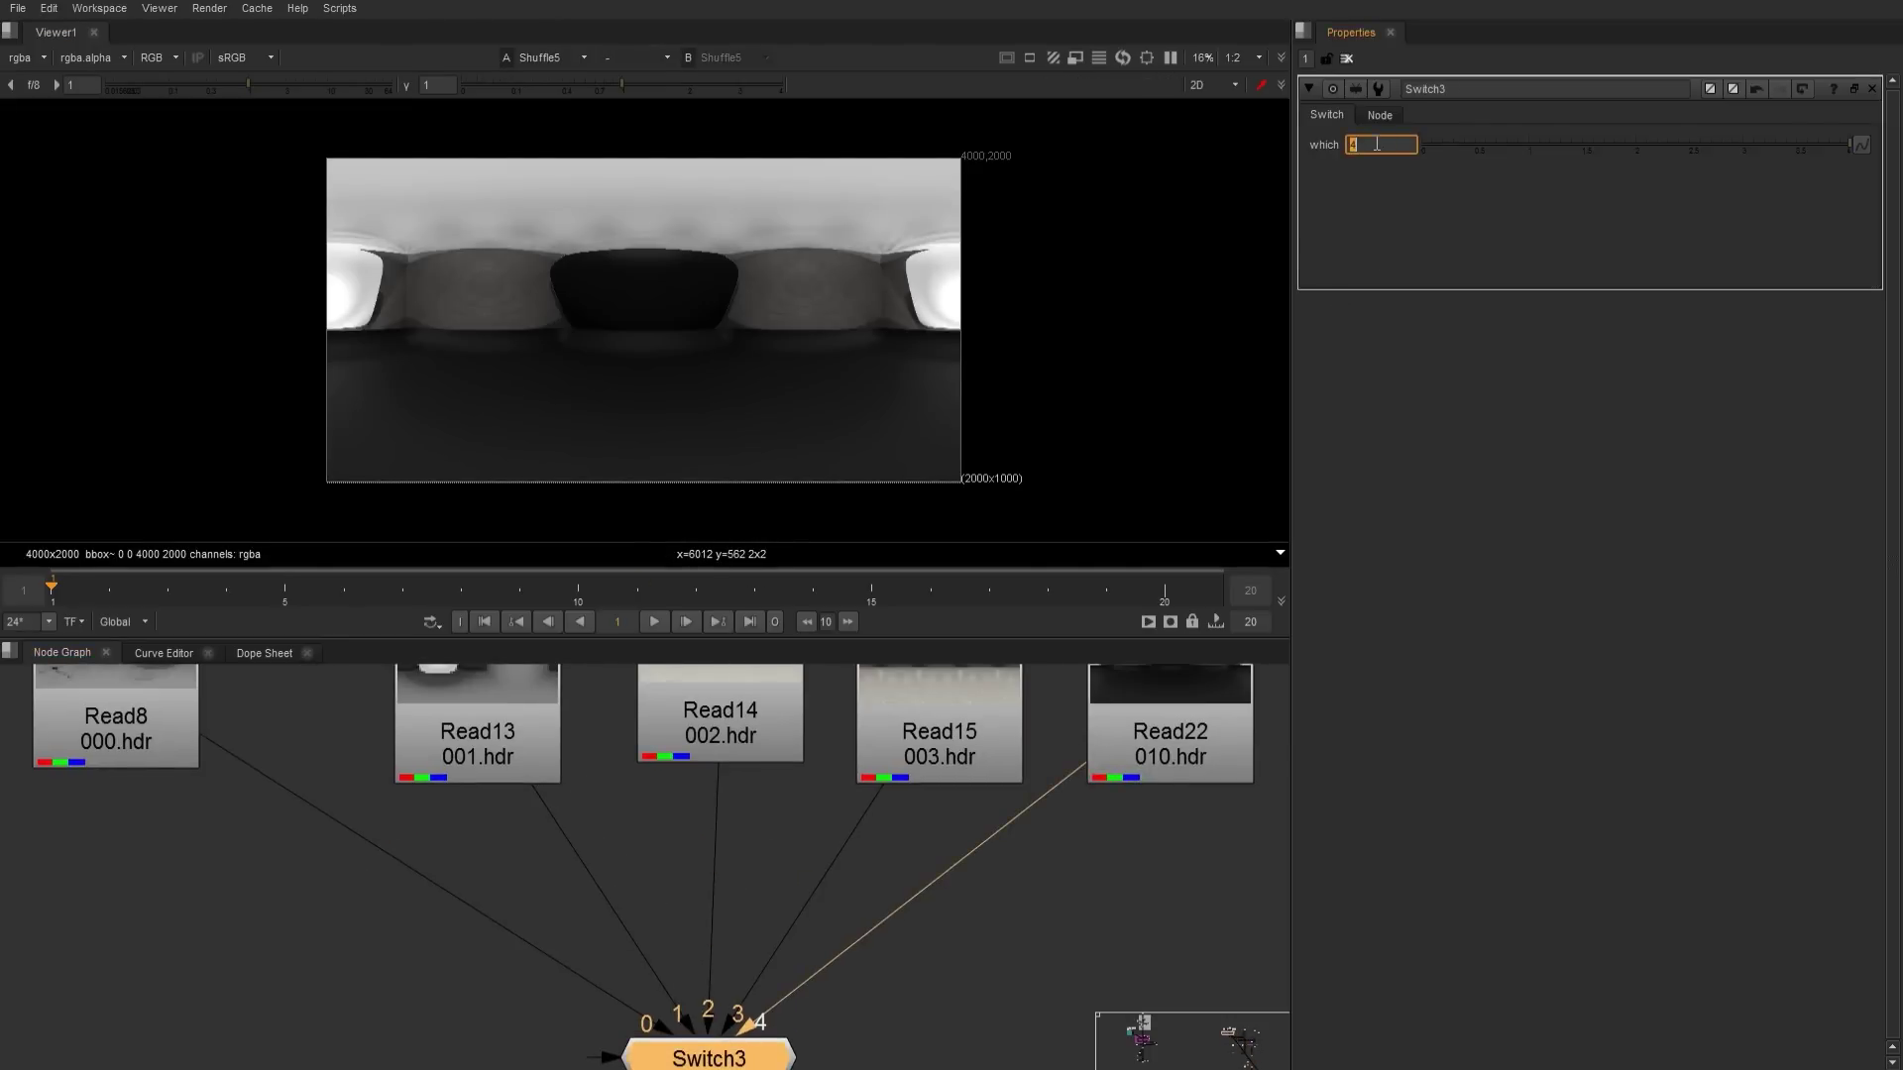
pyautogui.write('1')
pyautogui.press('Return')
# - Add a ColorCorrect node after Read8 (000.hdr), set its master gain to 1.7 and view the result
pyautogui.moveTo(12, 741); pyautogui.dragTo(606, 771, button='middle')
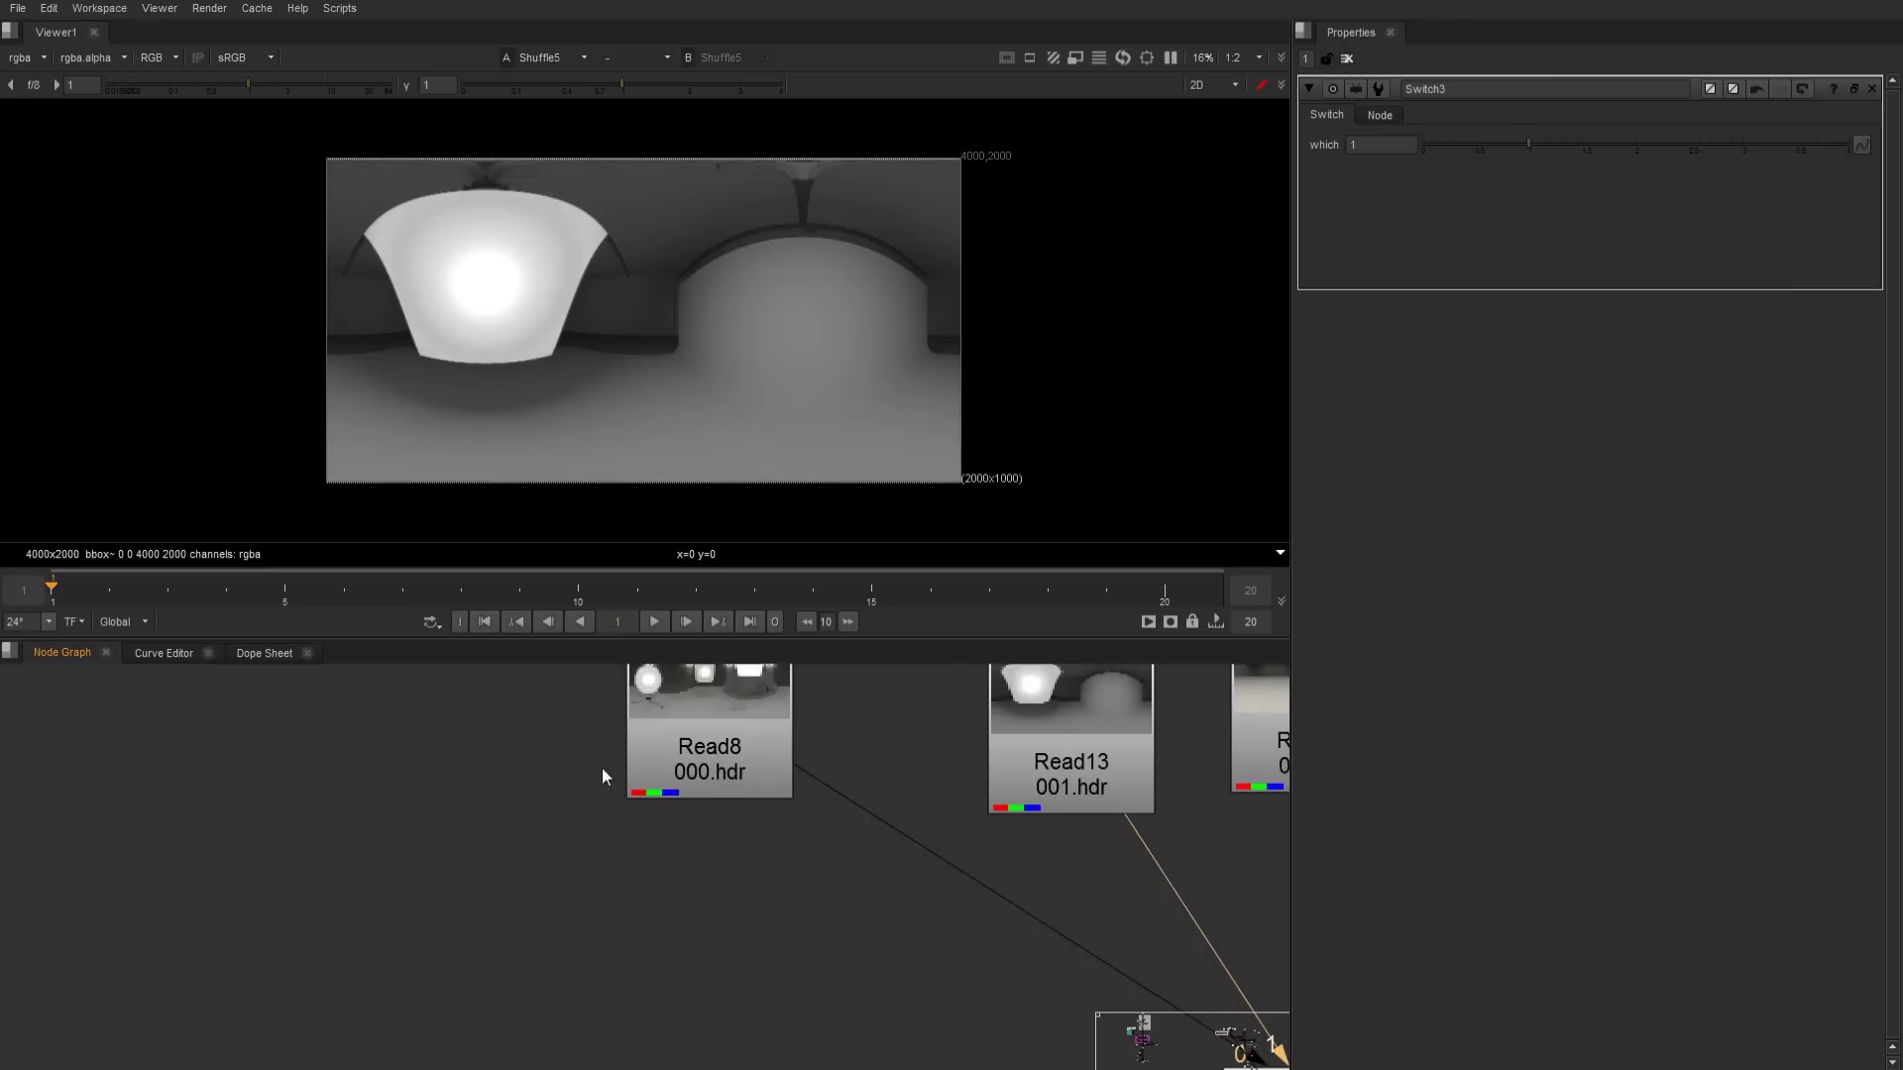
pyautogui.click(710, 772)
pyautogui.press('c')
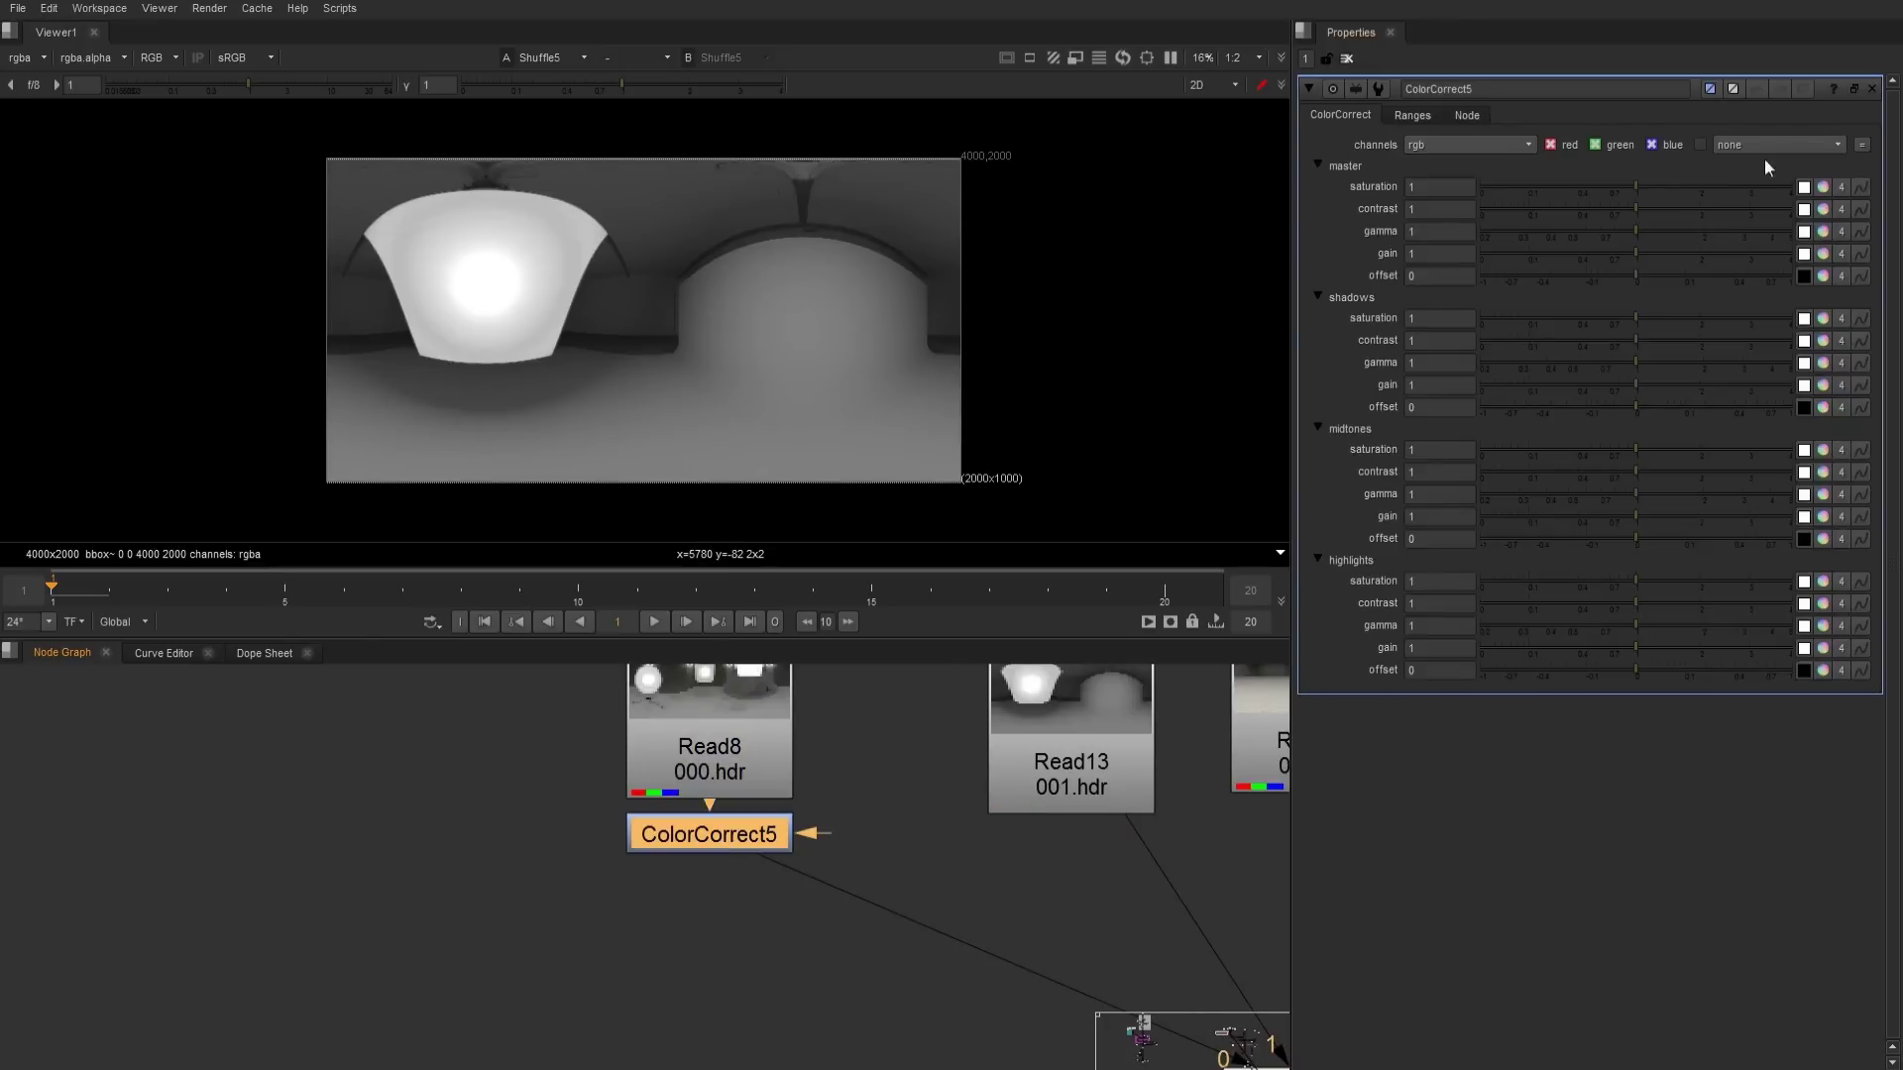
pyautogui.moveTo(1625, 265); pyautogui.dragTo(1671, 255)
pyautogui.click(727, 843)
pyautogui.press('1')
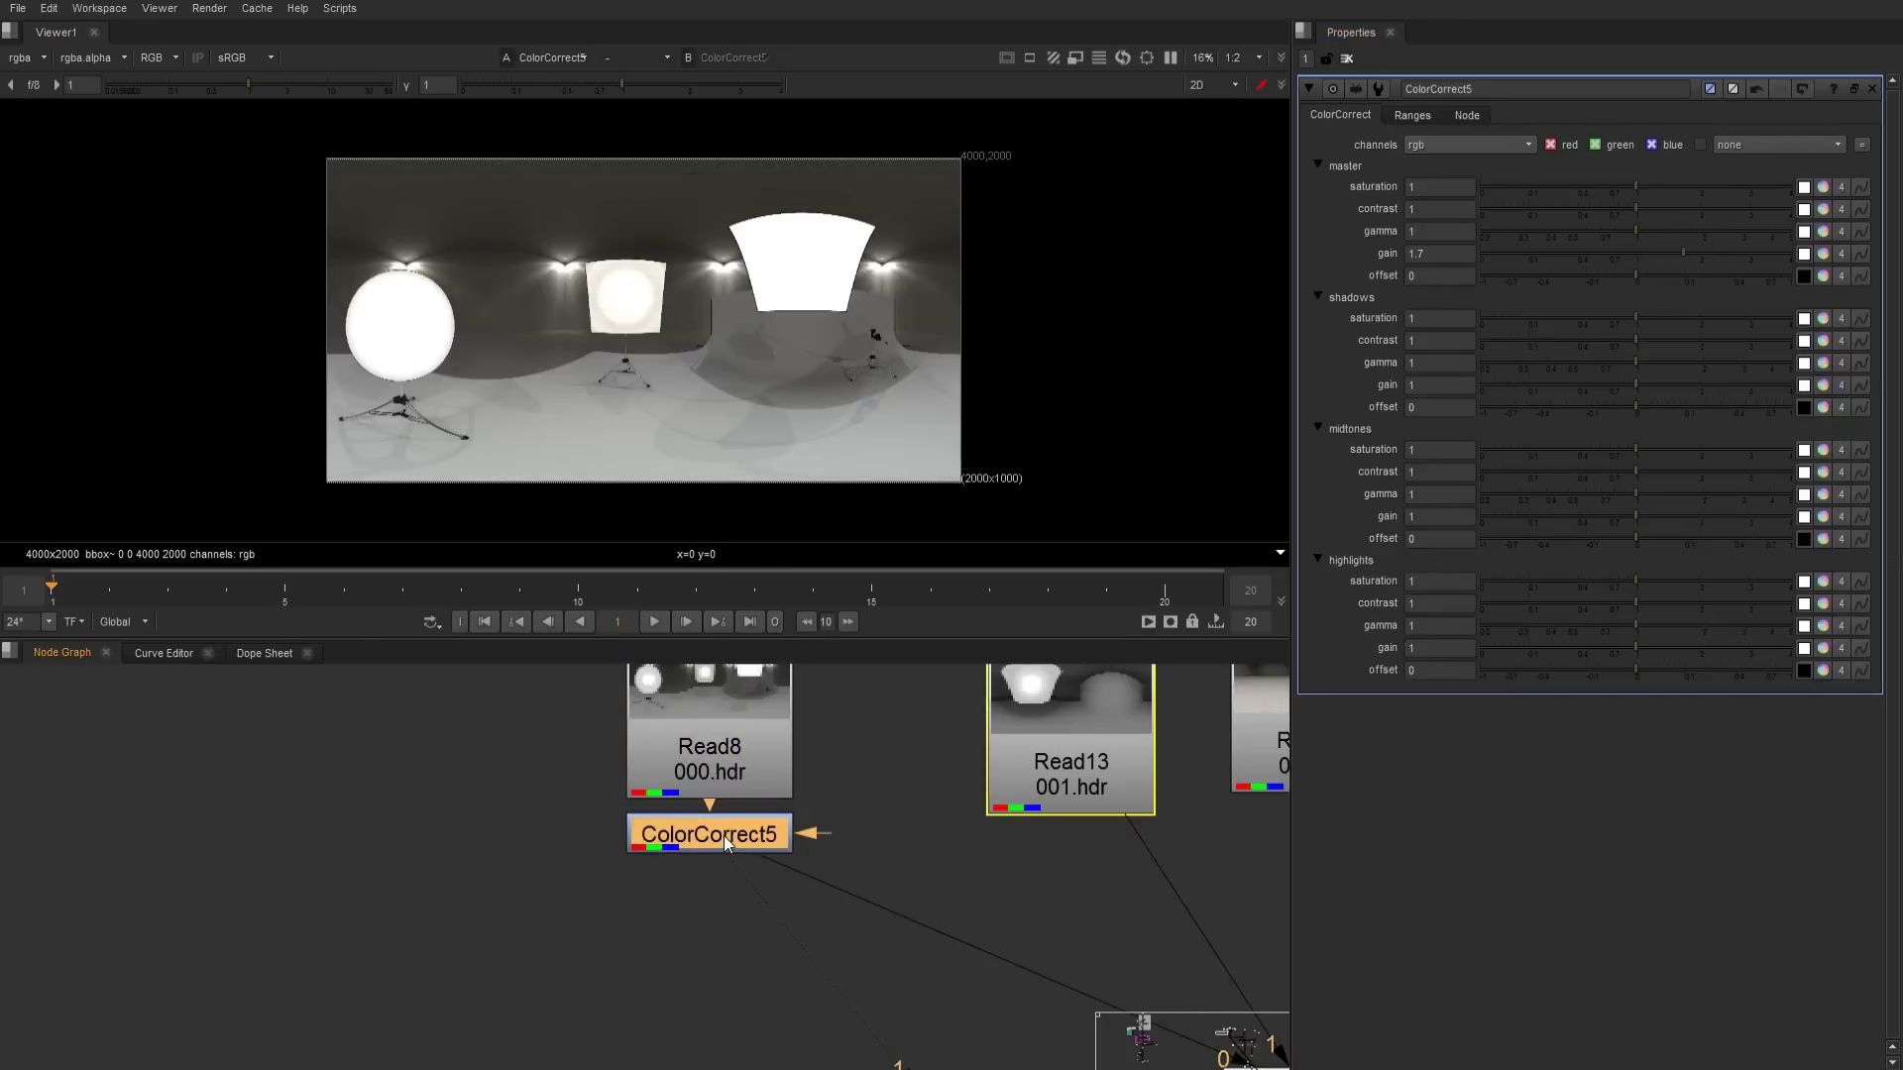
# - Add a Defocus node after the ColorCorrect node on 000.hdr and set its defocus to 50
pyautogui.press('Tab')
pyautogui.write('Defocus')
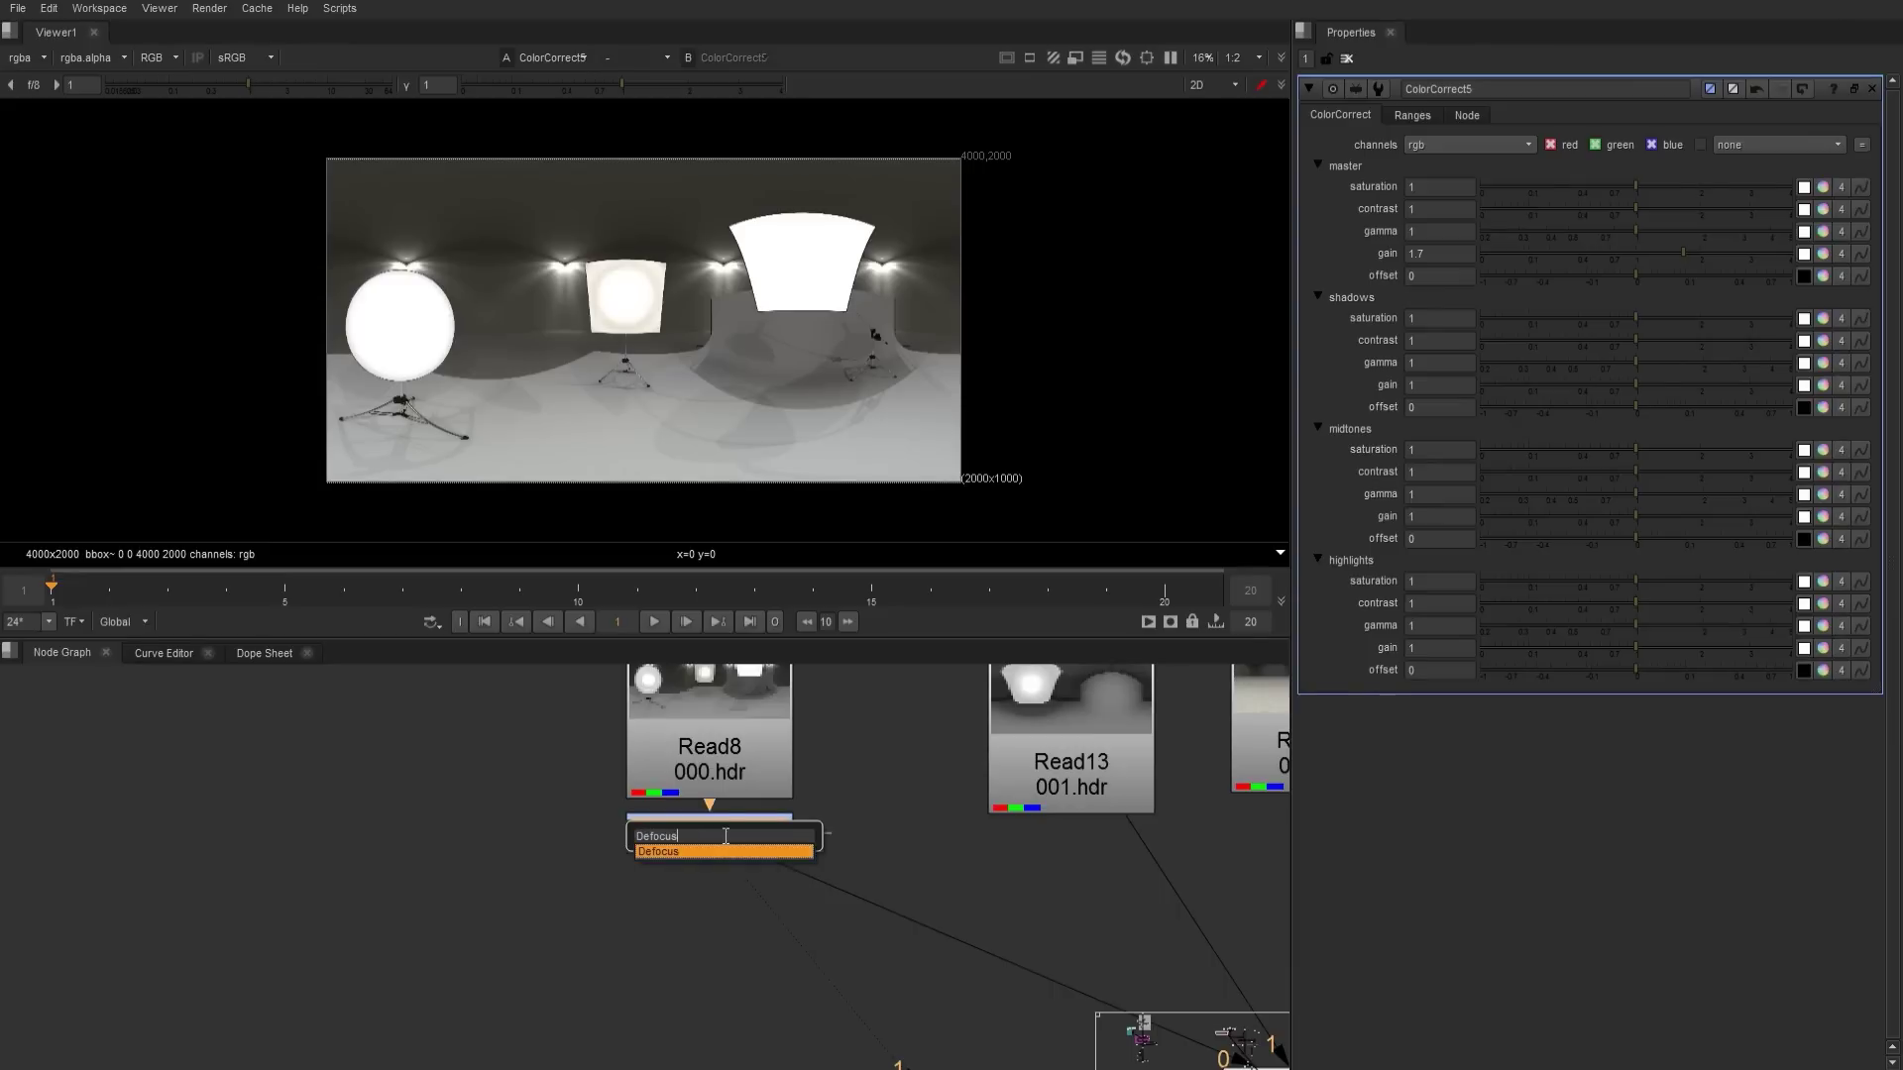
pyautogui.press('Return')
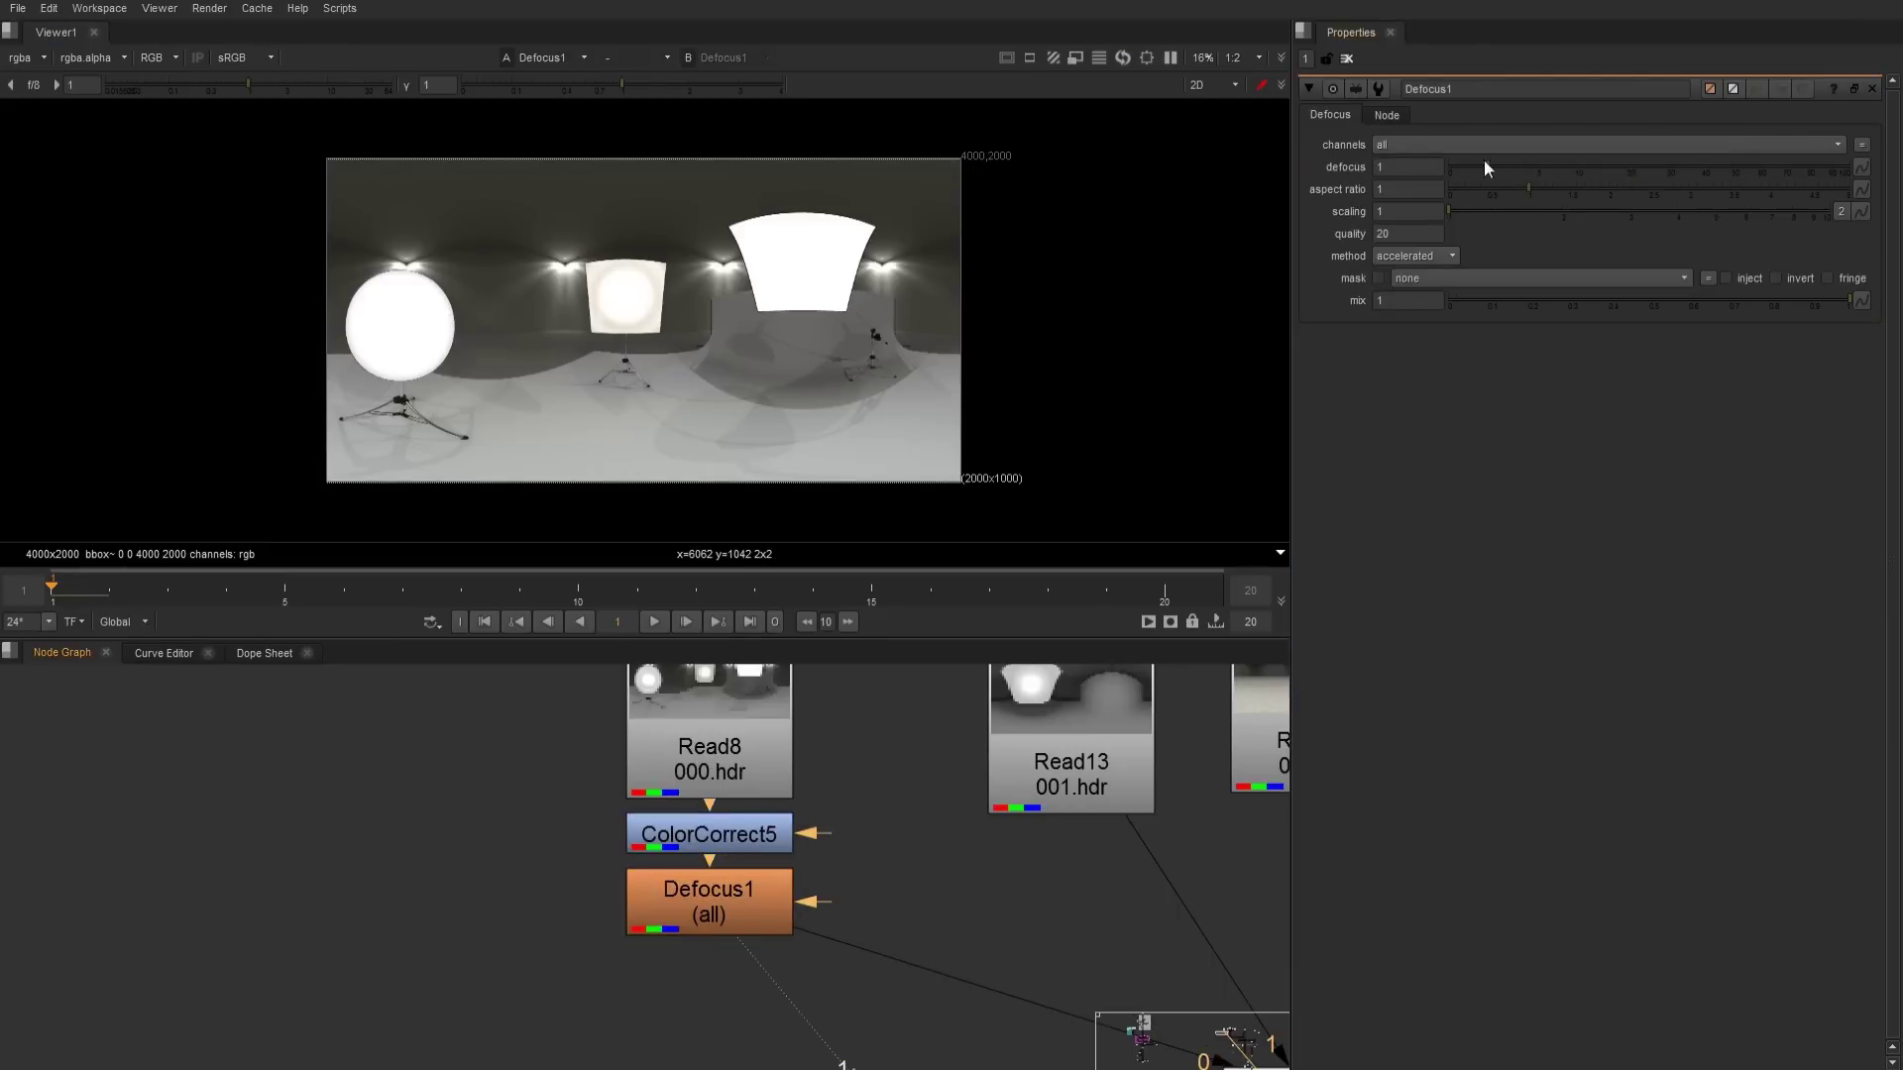
pyautogui.moveTo(1485, 164); pyautogui.dragTo(1732, 166)
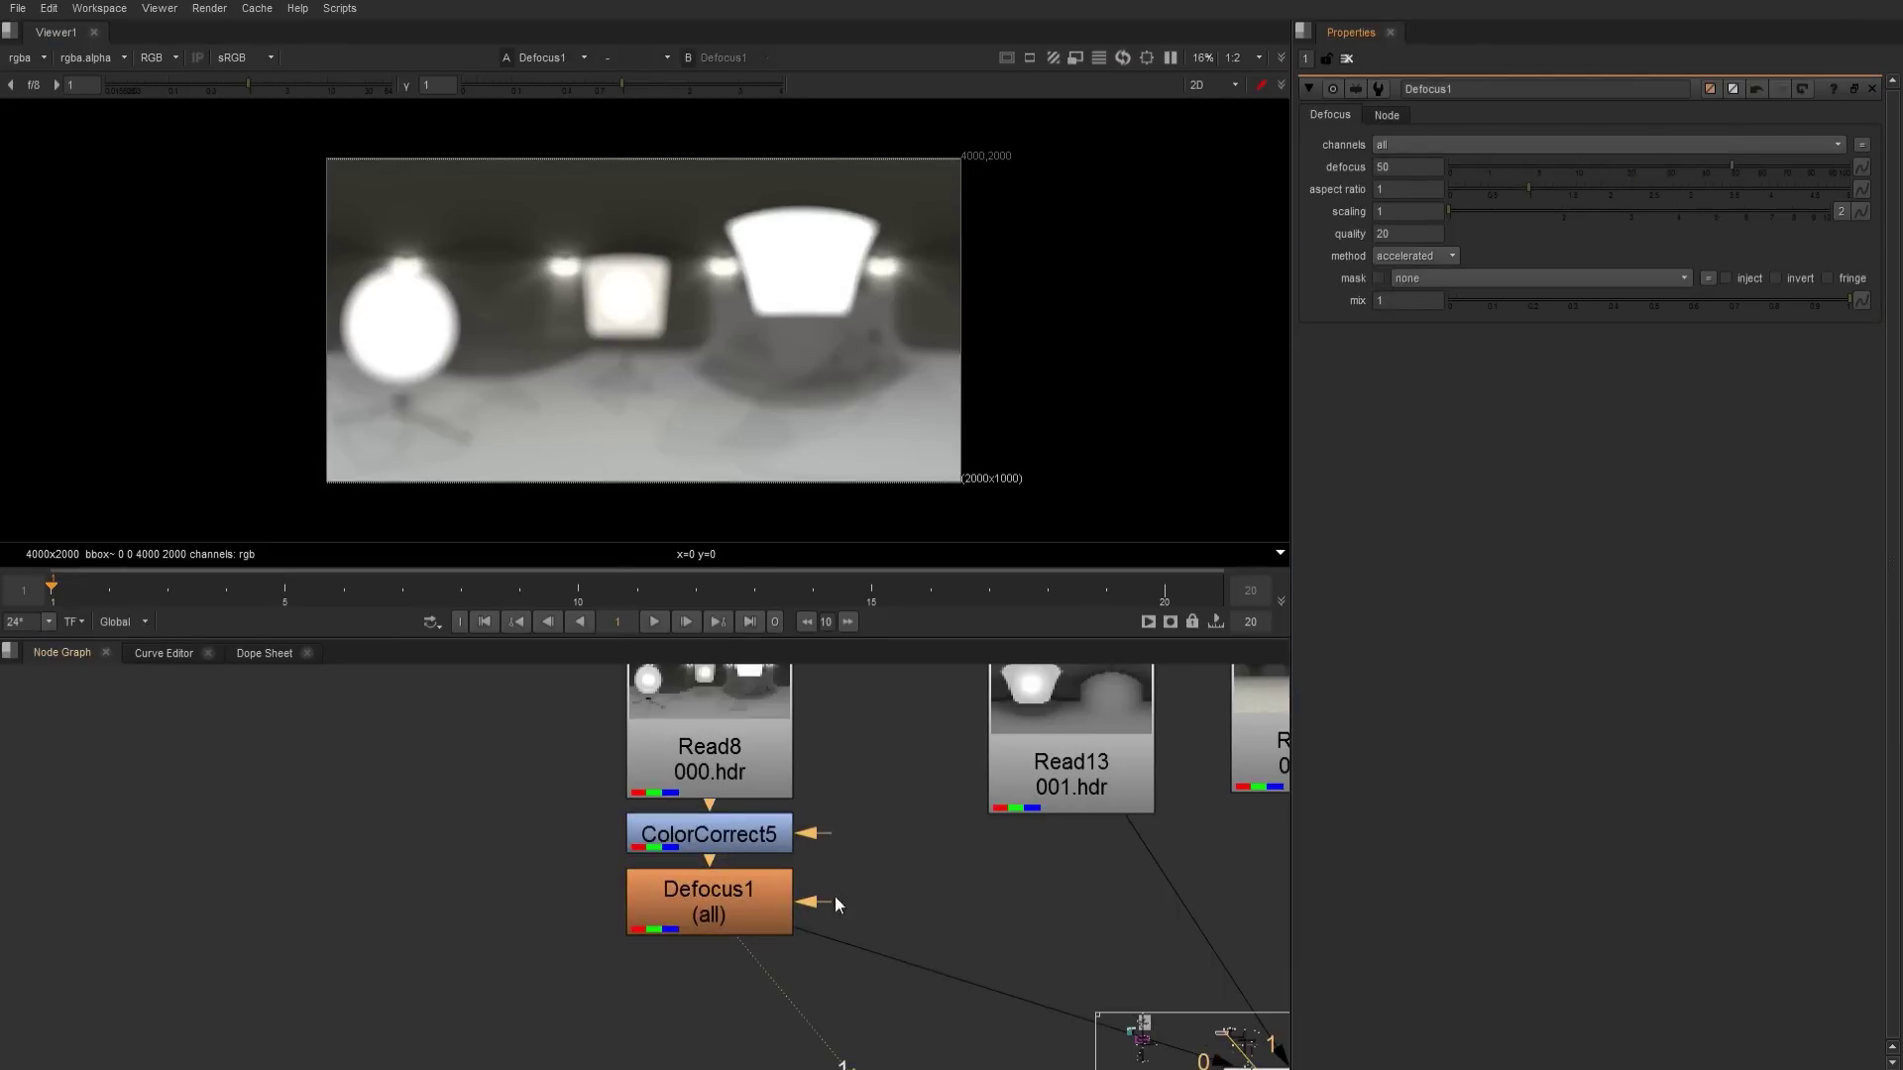
# - Delete the ColorCorrect and Defocus nodes below Read8
pyautogui.moveTo(890, 1026); pyautogui.dragTo(589, 805)
pyautogui.press('Delete')
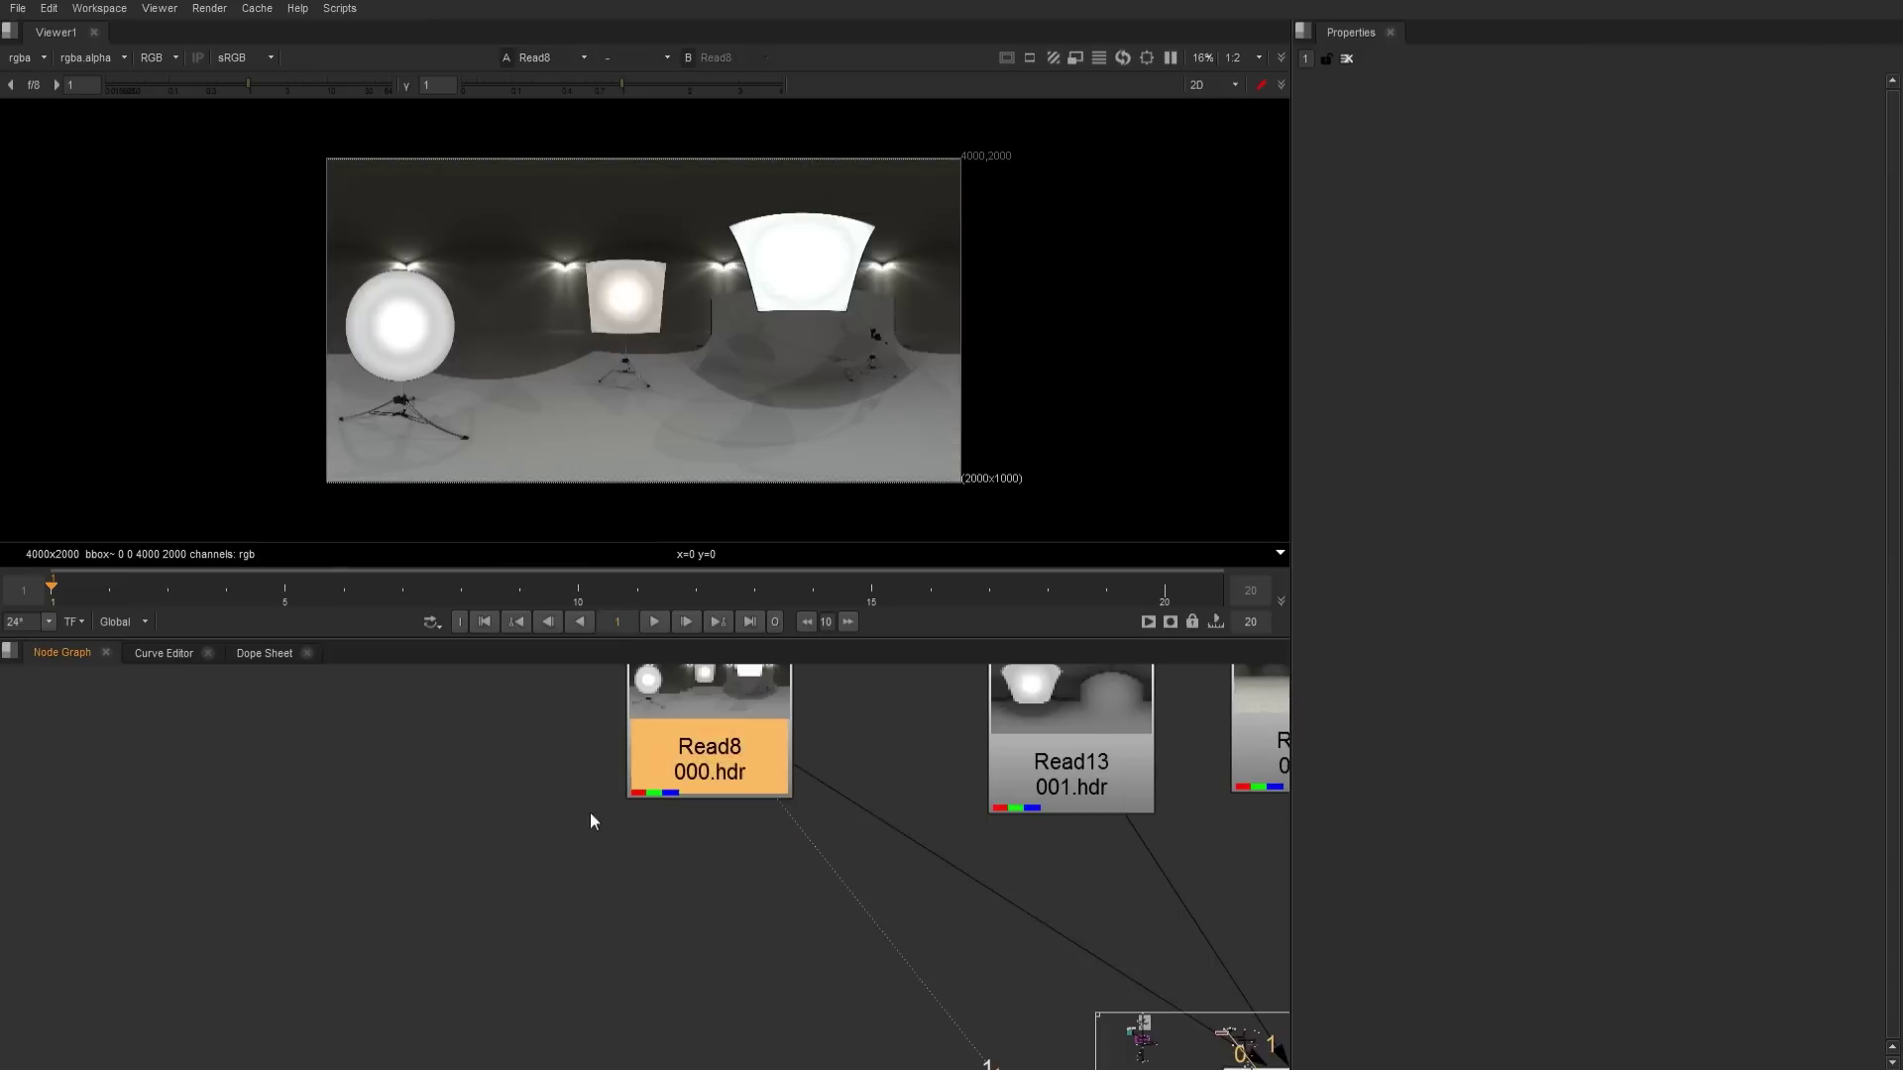
# - View the composite at the Merge21 (plus) node in the beauty pass merge chain
pyautogui.moveTo(1096, 1017); pyautogui.dragTo(1044, 846, button='middle')
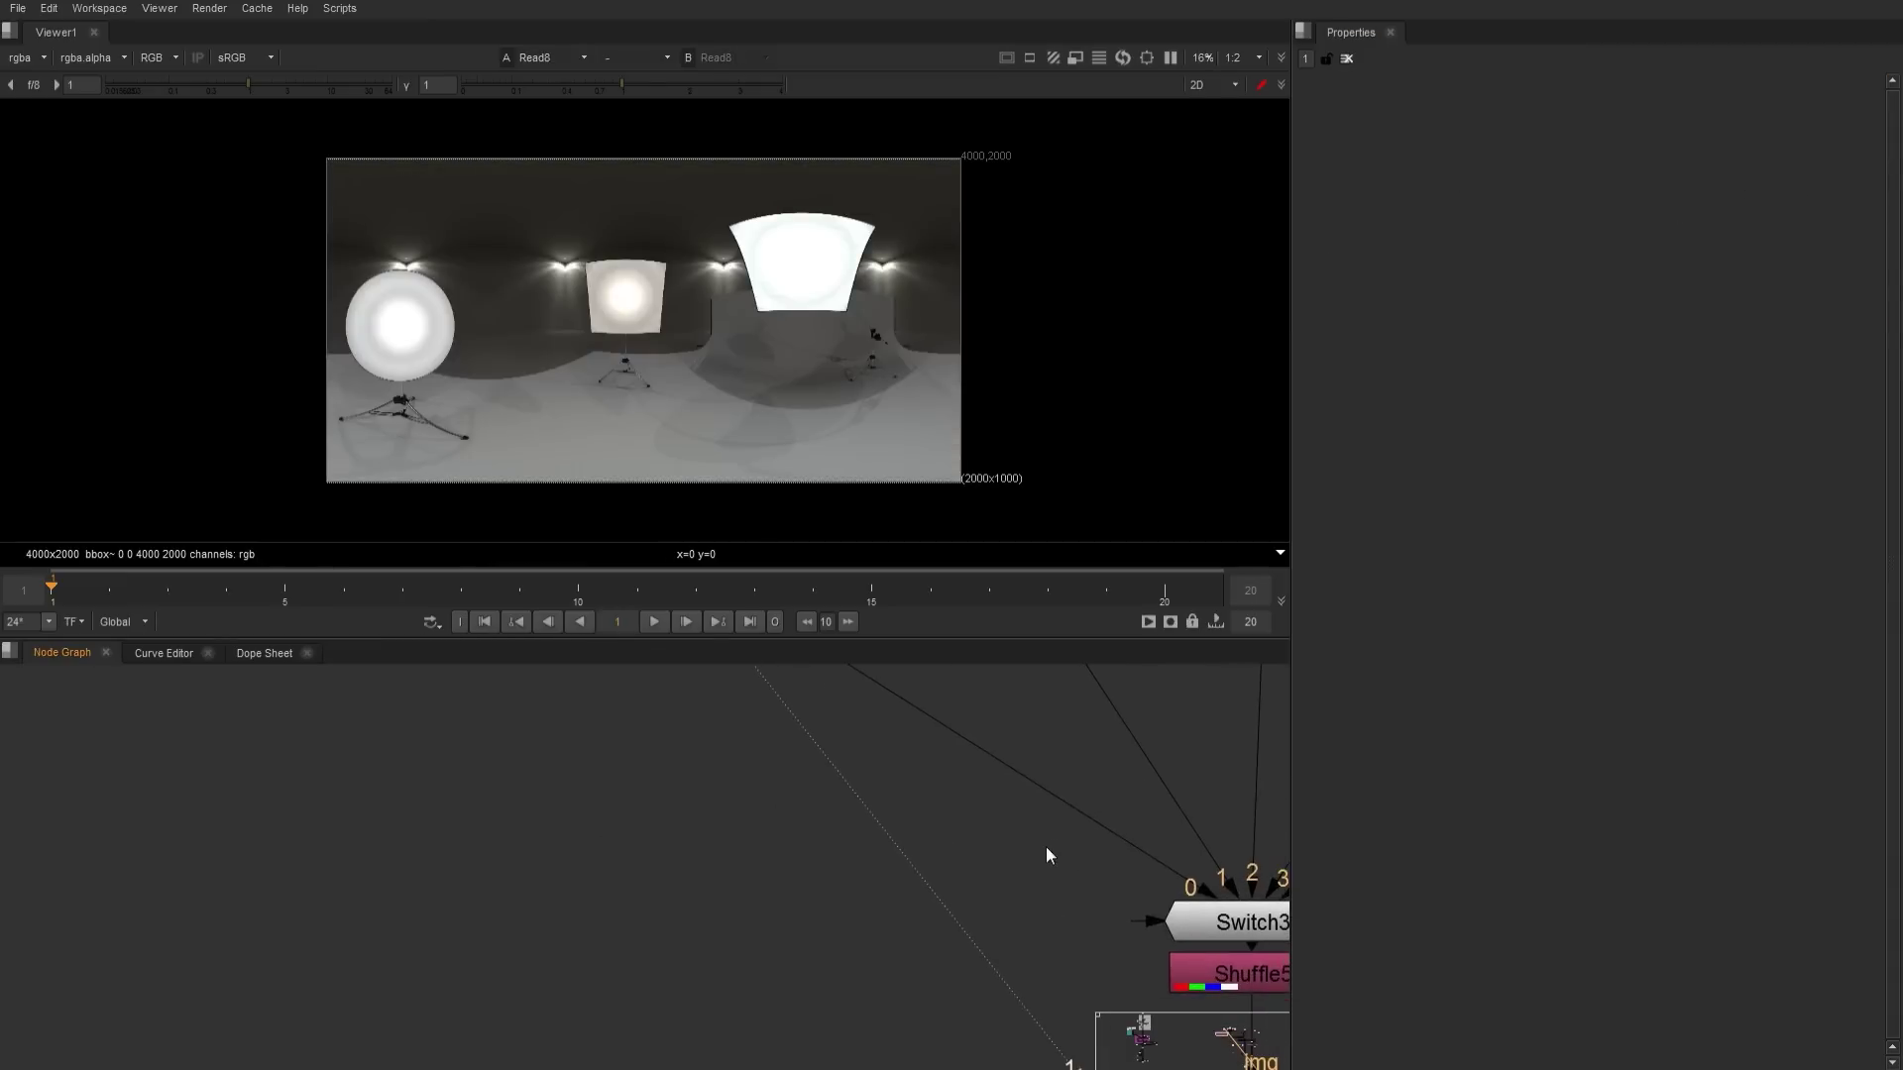
pyautogui.scroll(-8, 1098, 872)
pyautogui.moveTo(1250, 1059); pyautogui.dragTo(710, 848, button='middle')
pyautogui.scroll(2, 712, 843)
pyautogui.scroll(5, 711, 842)
pyautogui.click(764, 929)
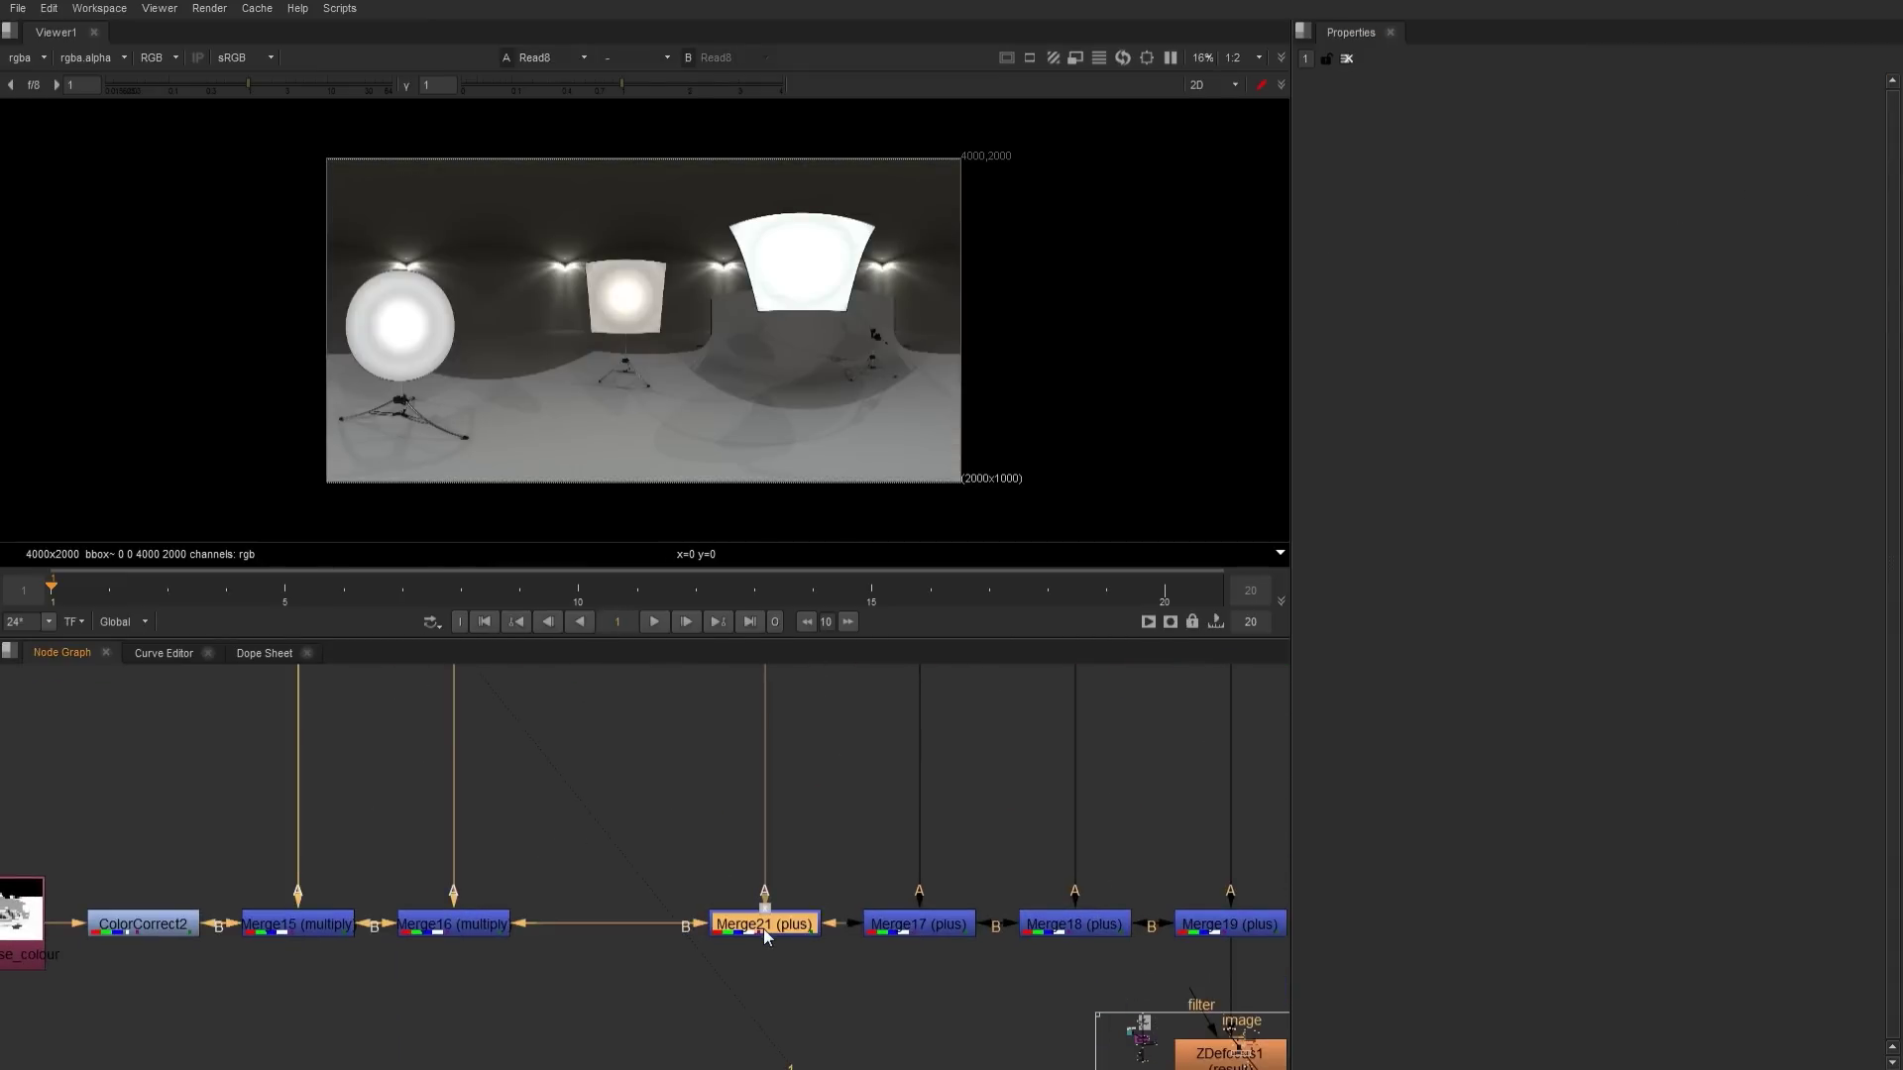
pyautogui.press('1')
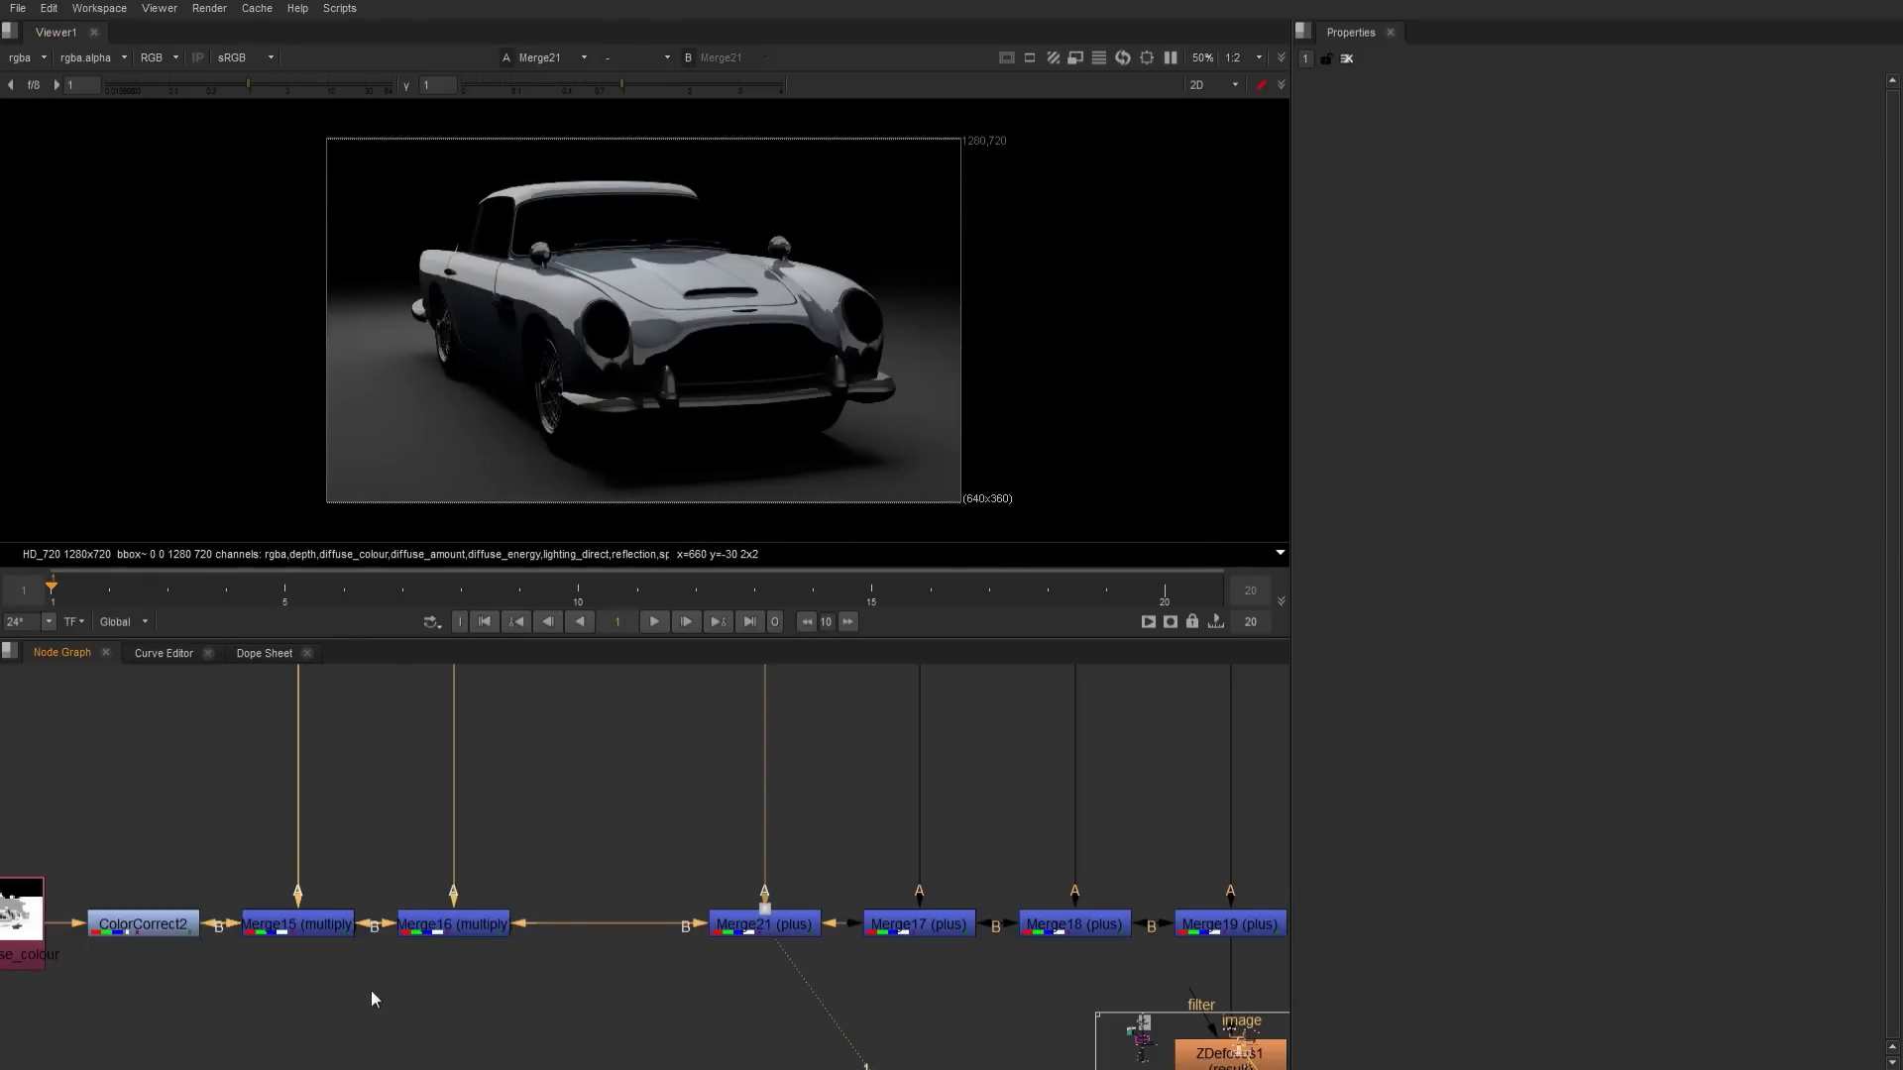
# - Compare the Merge16 (multiply) output with the Merge21 (plus) output in the viewer
pyautogui.click(484, 931)
pyautogui.press('1')
pyautogui.click(756, 932)
pyautogui.press('1')
# - Set Switch3's which value to 4 to use another HDR environment for the reflections
pyautogui.scroll(-2, 837, 850)
pyautogui.moveTo(1095, 1021); pyautogui.dragTo(812, 1017, button='middle')
pyautogui.moveTo(443, 686); pyautogui.dragTo(534, 880, button='middle')
pyautogui.moveTo(572, 693); pyautogui.dragTo(613, 981, button='middle')
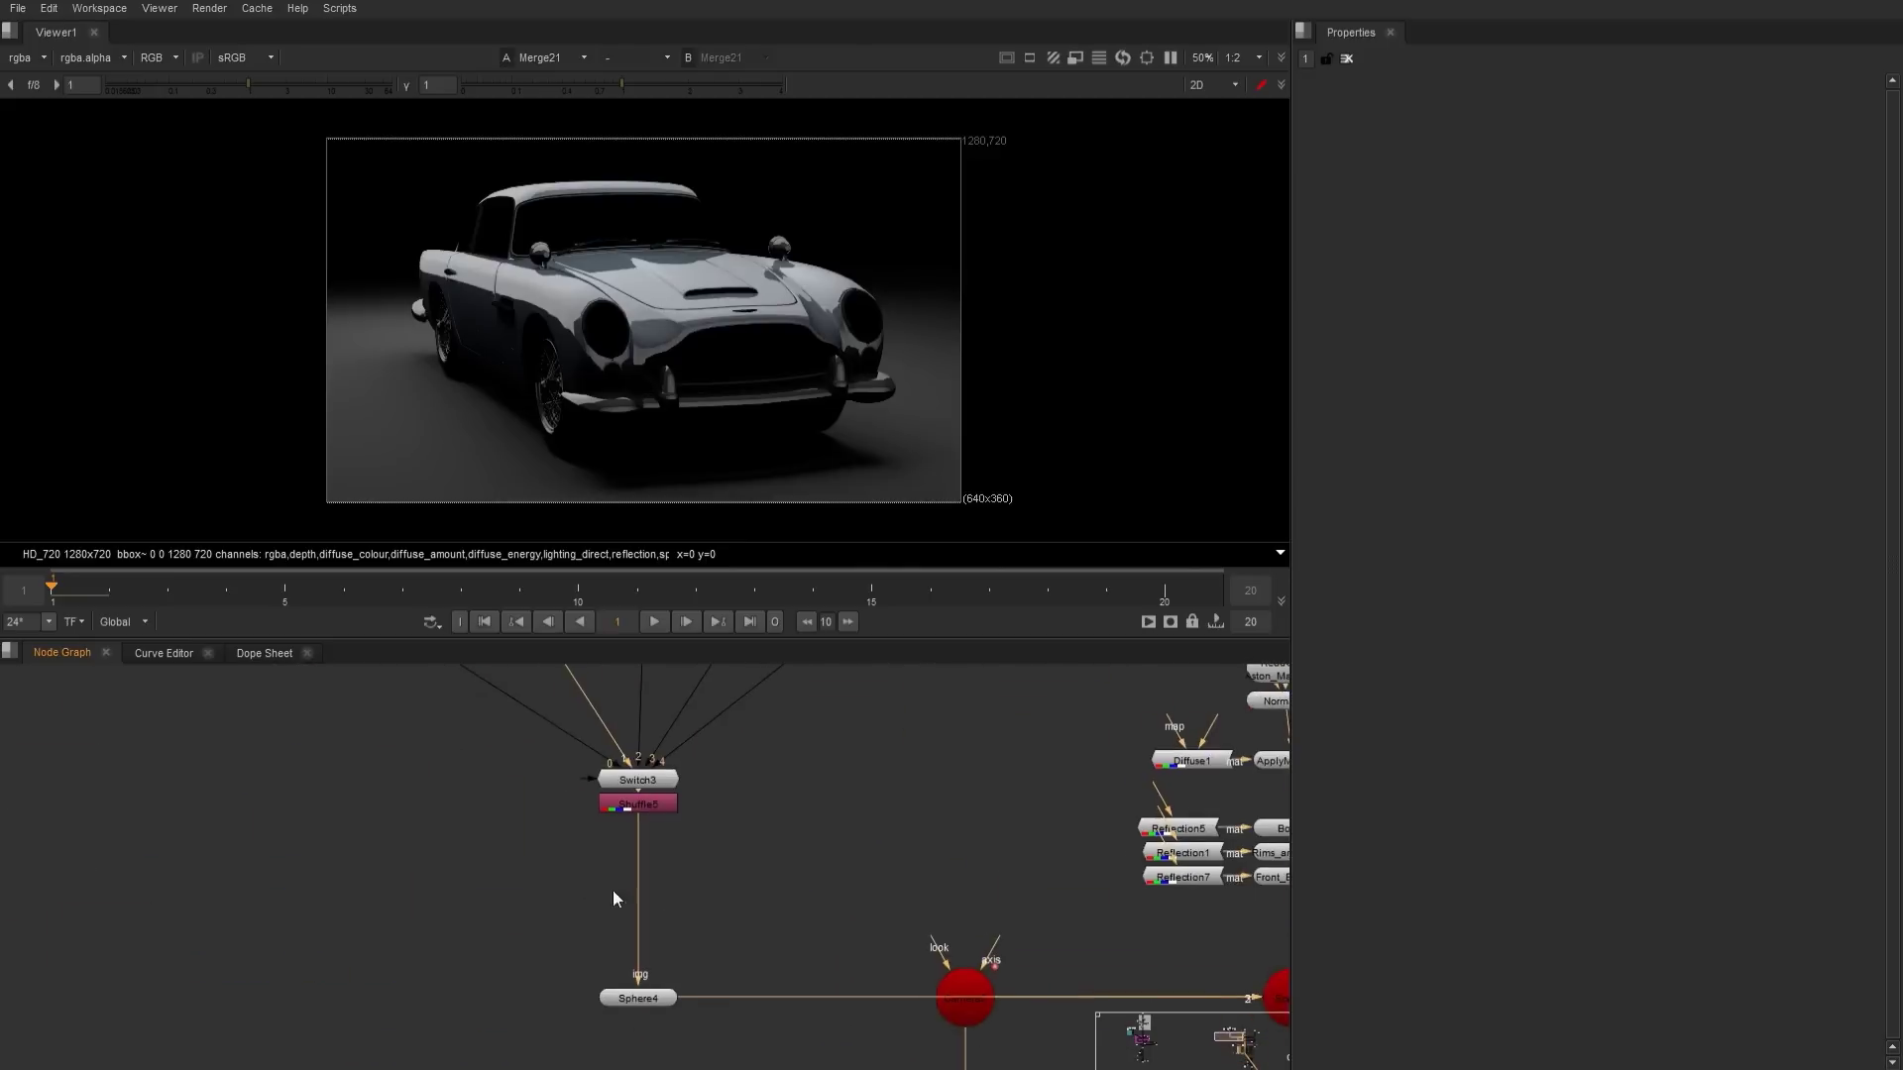
pyautogui.doubleClick(638, 780)
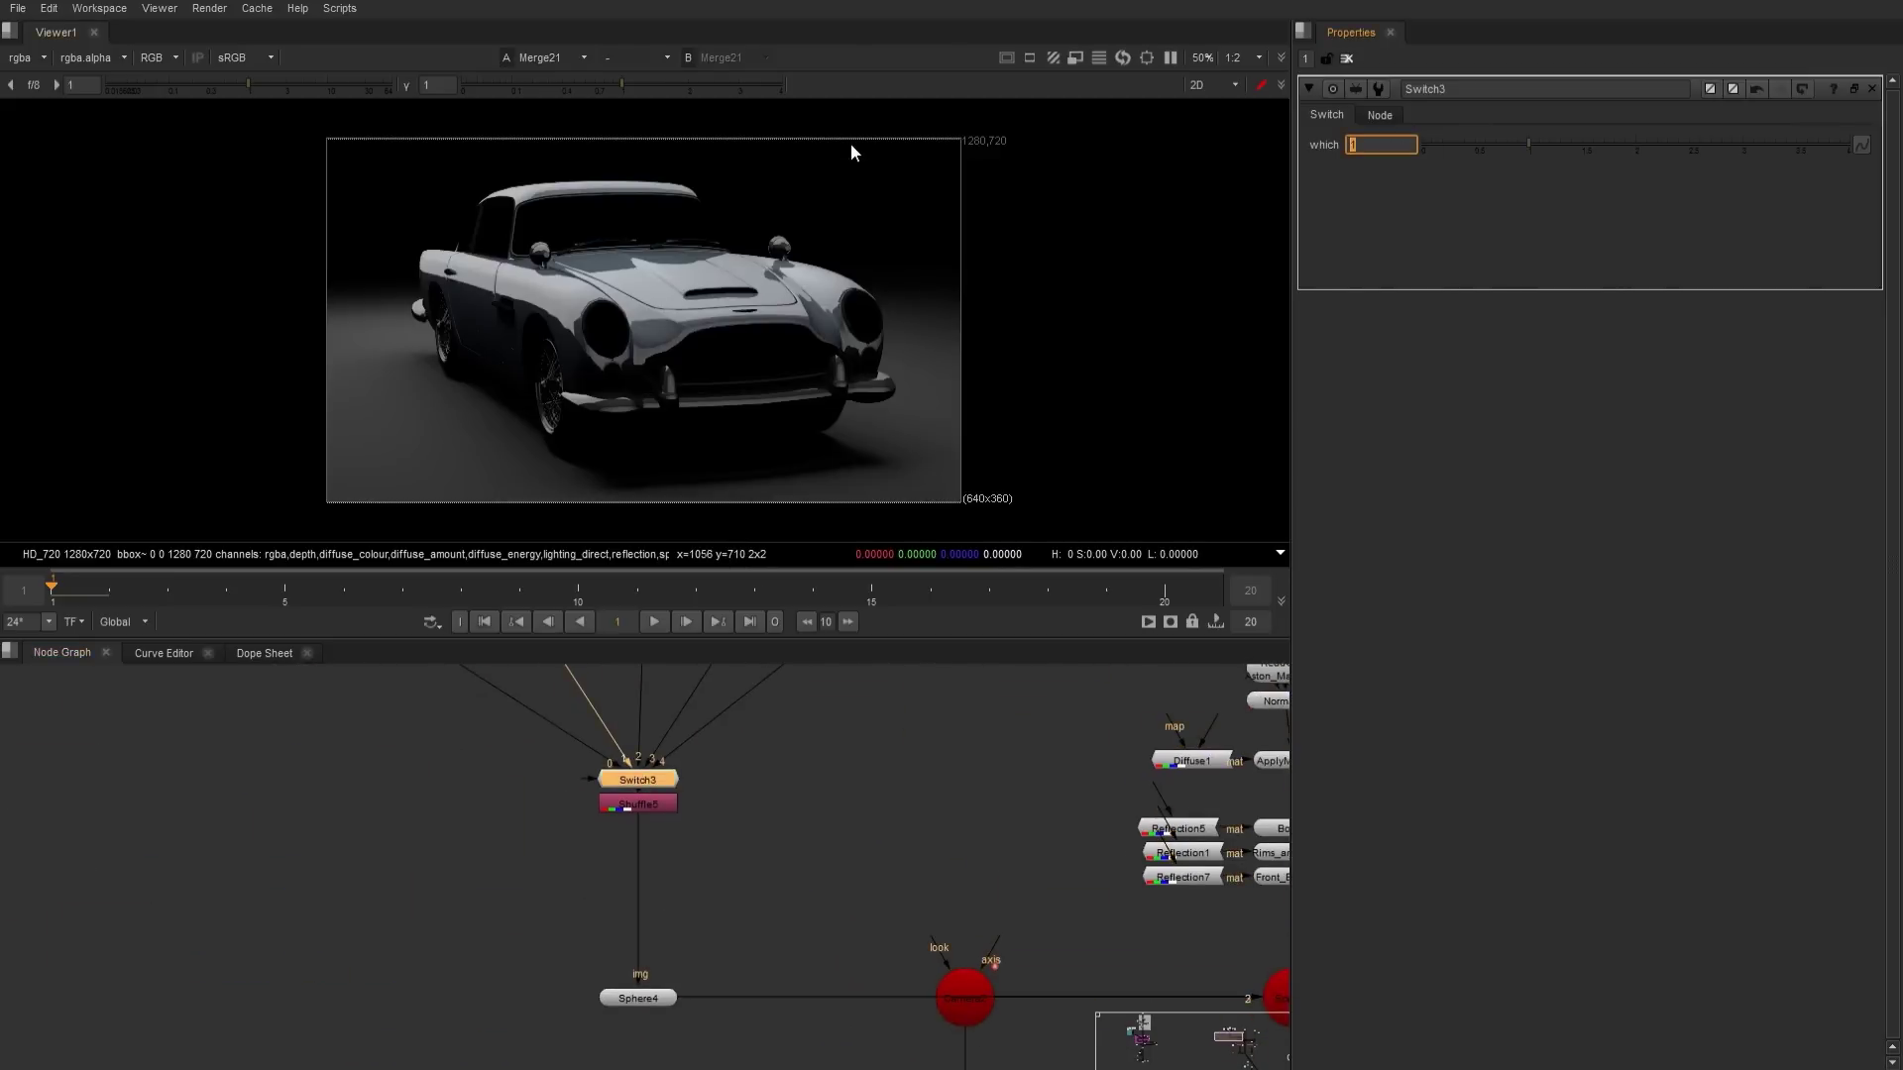
pyautogui.write('4')
pyautogui.press('Return')
# - View the final output of the car composite at Crop2
pyautogui.scroll(-5, 900, 846)
pyautogui.moveTo(900, 846); pyautogui.dragTo(721, 642, button='middle')
pyautogui.moveTo(871, 935); pyautogui.dragTo(757, 771, button='middle')
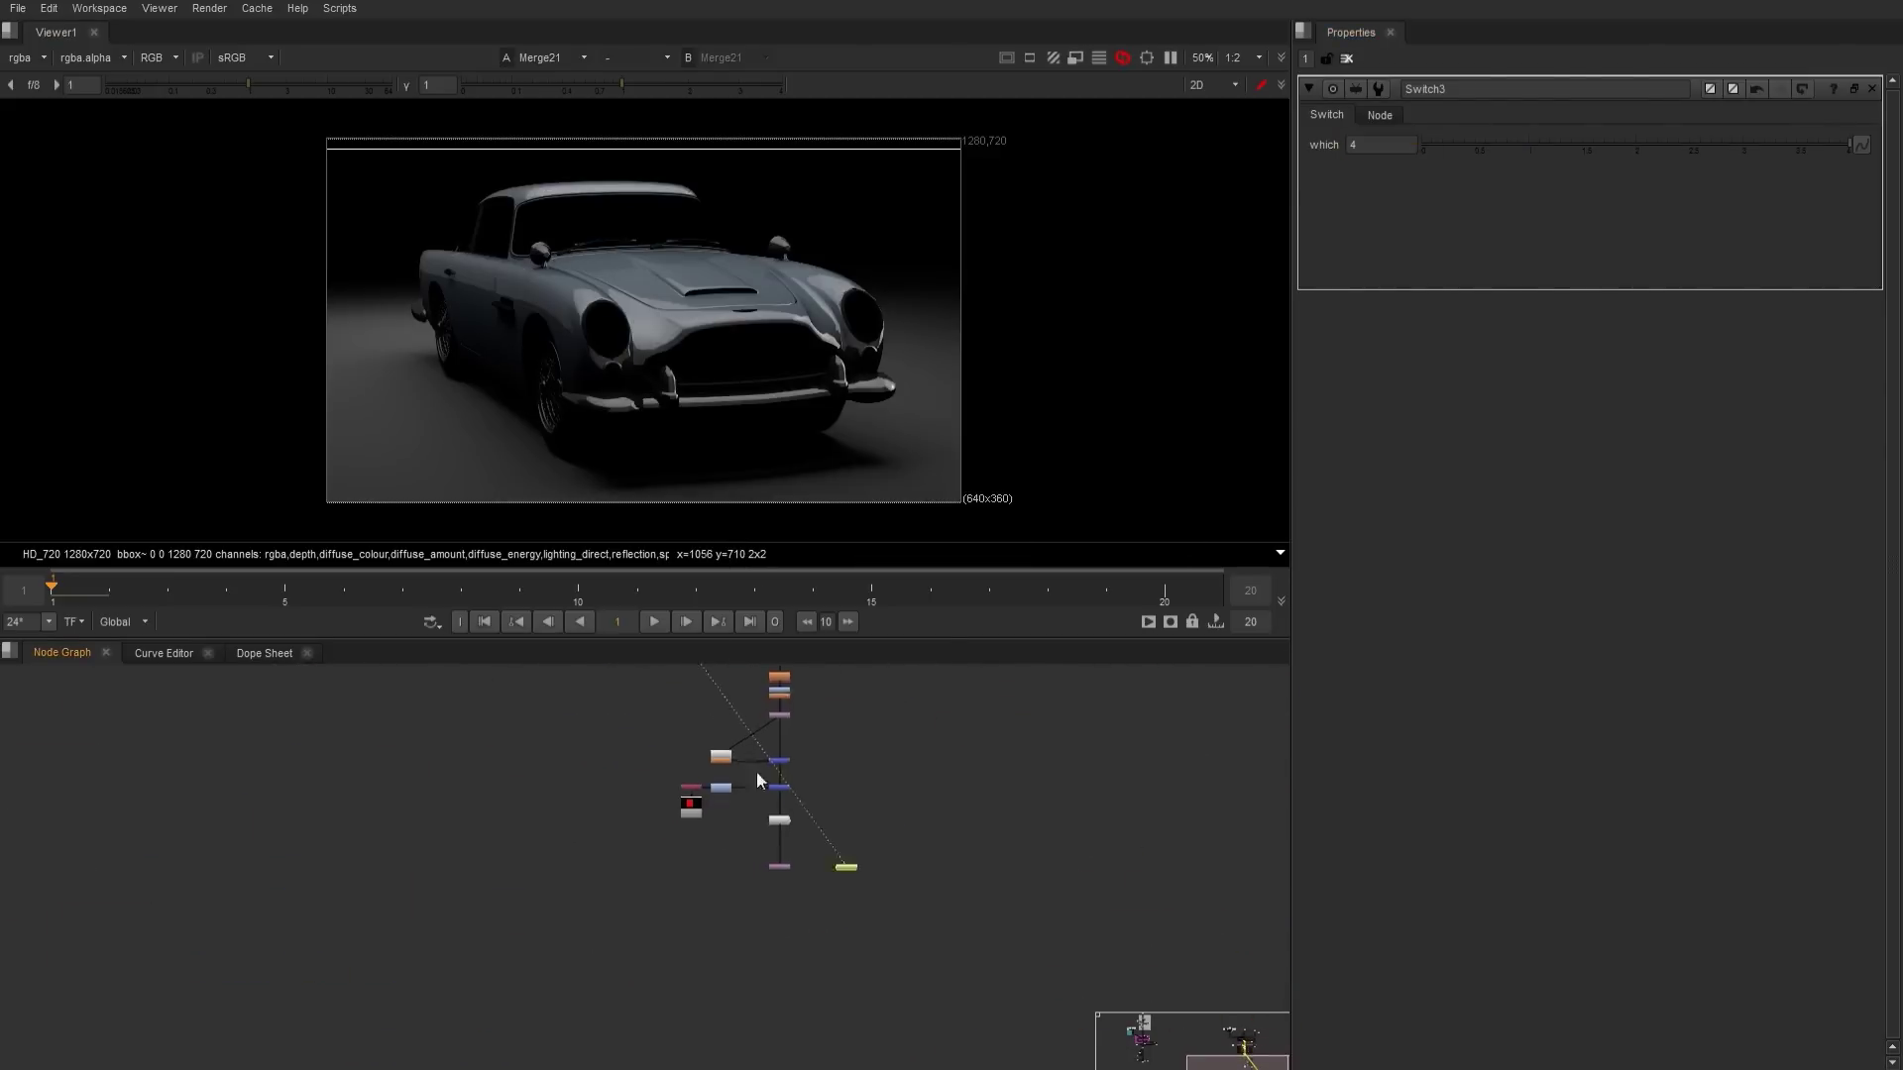
pyautogui.scroll(5, 757, 780)
pyautogui.click(888, 884)
pyautogui.press('1')
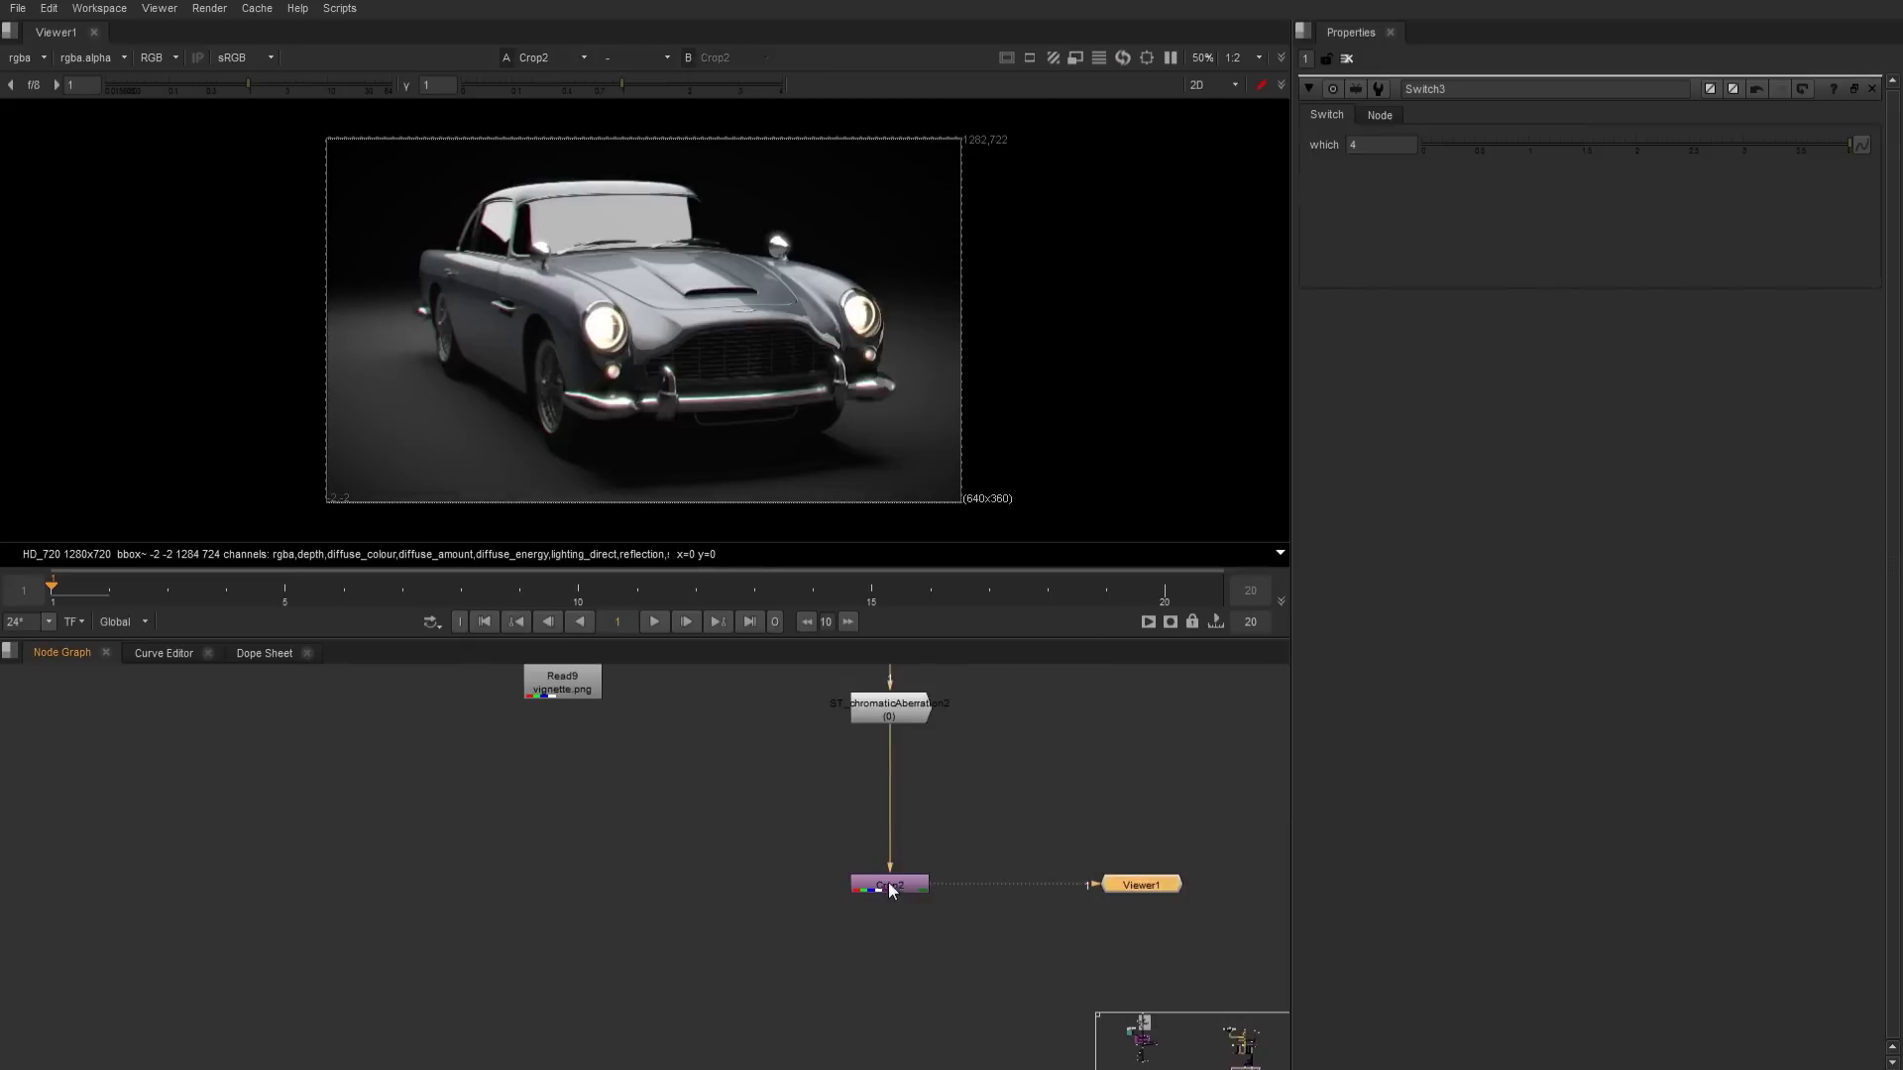
# - Disable and re-enable Merge21 (plus) repeatedly to compare the final image without and with the new reflection pass
pyautogui.scroll(-3, 889, 884)
pyautogui.moveTo(545, 674); pyautogui.dragTo(698, 896, button='middle')
pyautogui.moveTo(832, 684); pyautogui.dragTo(733, 920, button='middle')
pyautogui.keyDown('alt'); pyautogui.moveTo(735, 920); pyautogui.dragTo(828, 932, button='middle'); pyautogui.keyUp('alt')
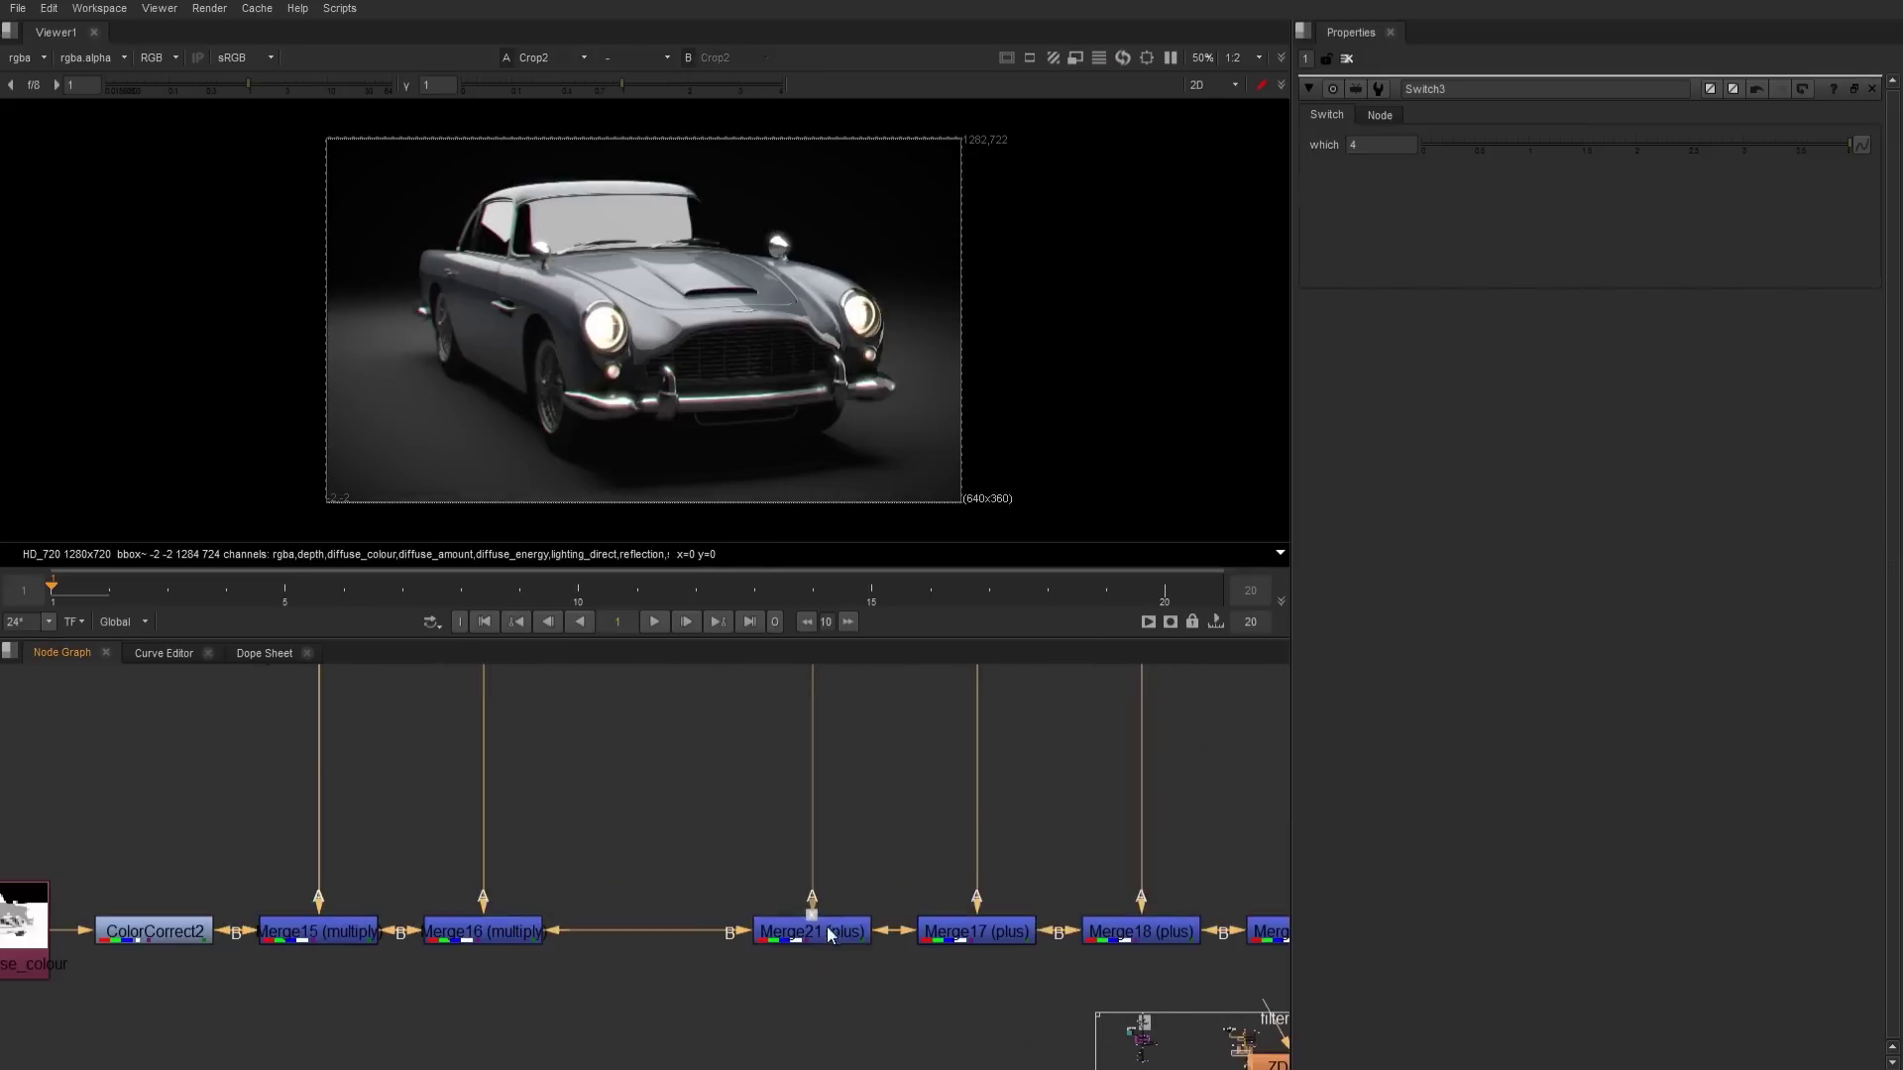
pyautogui.click(828, 934)
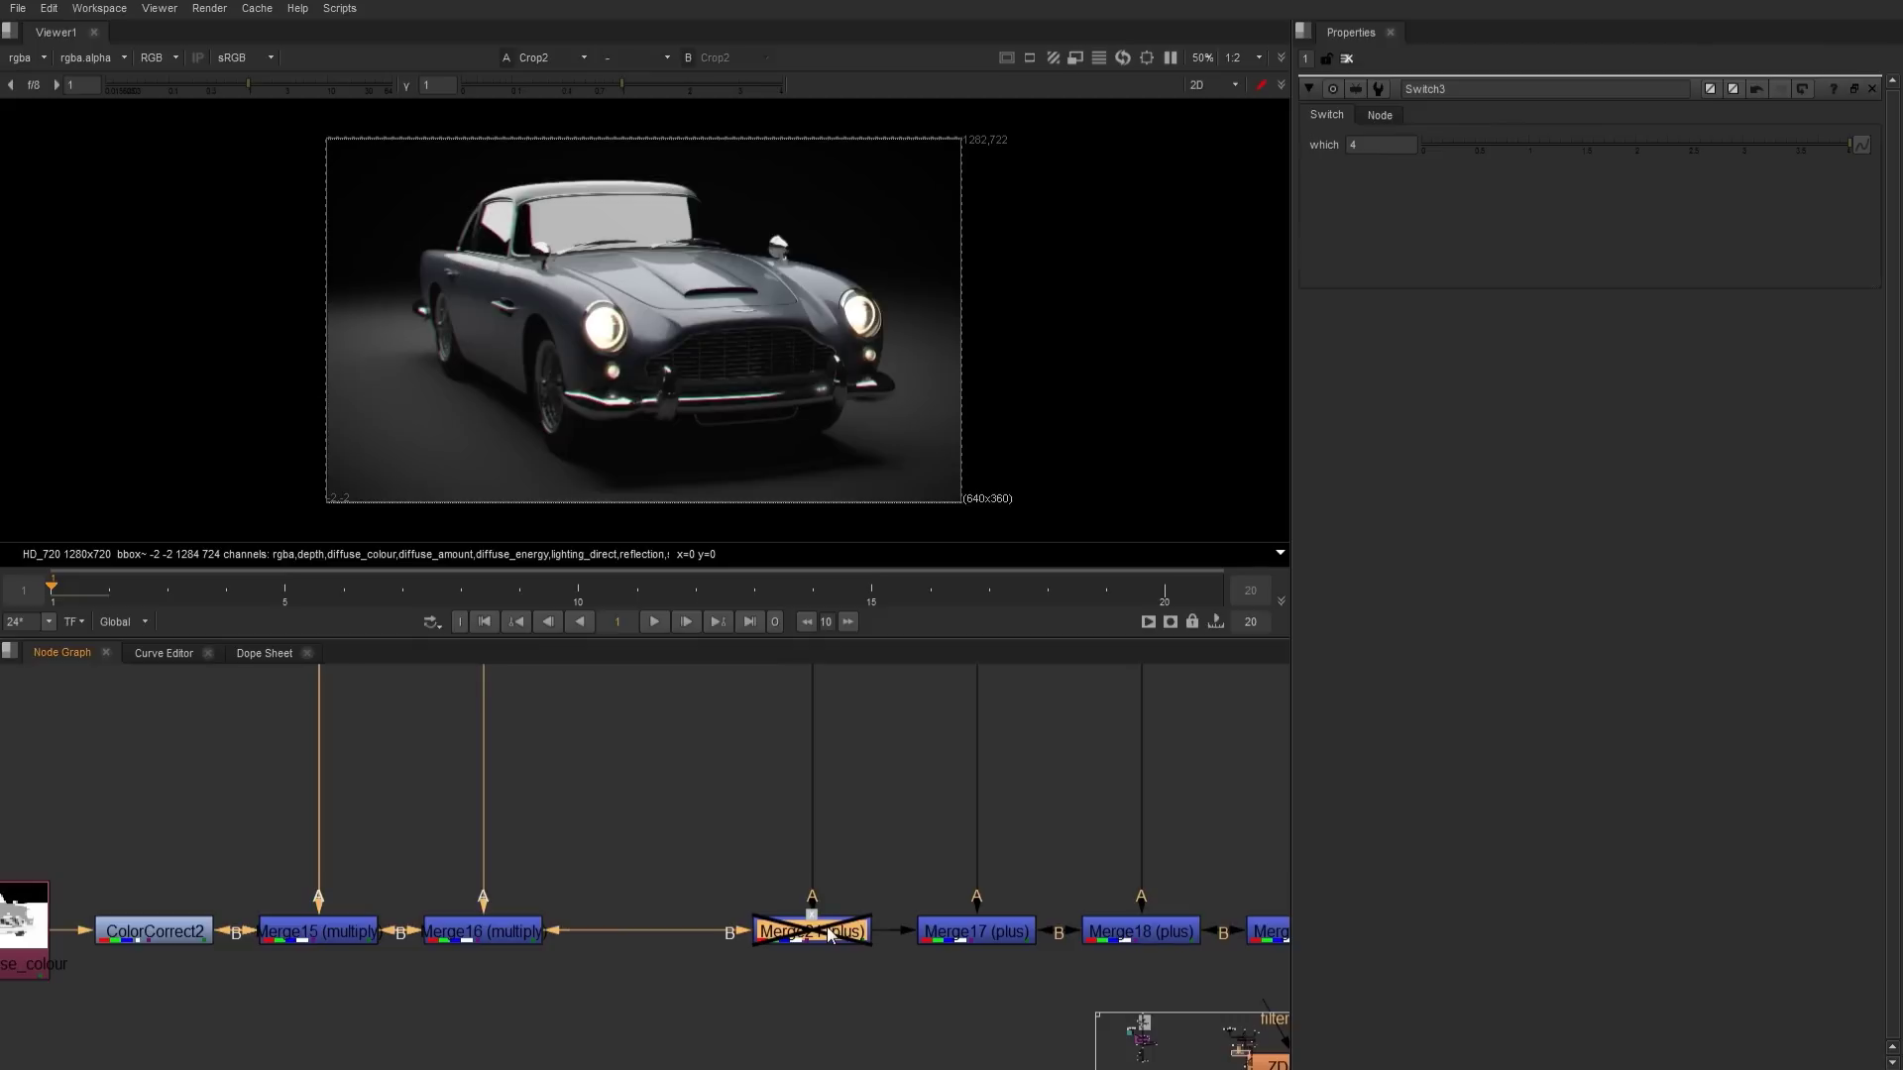
pyautogui.press('d')
pyautogui.press('d')
pyautogui.press('d')
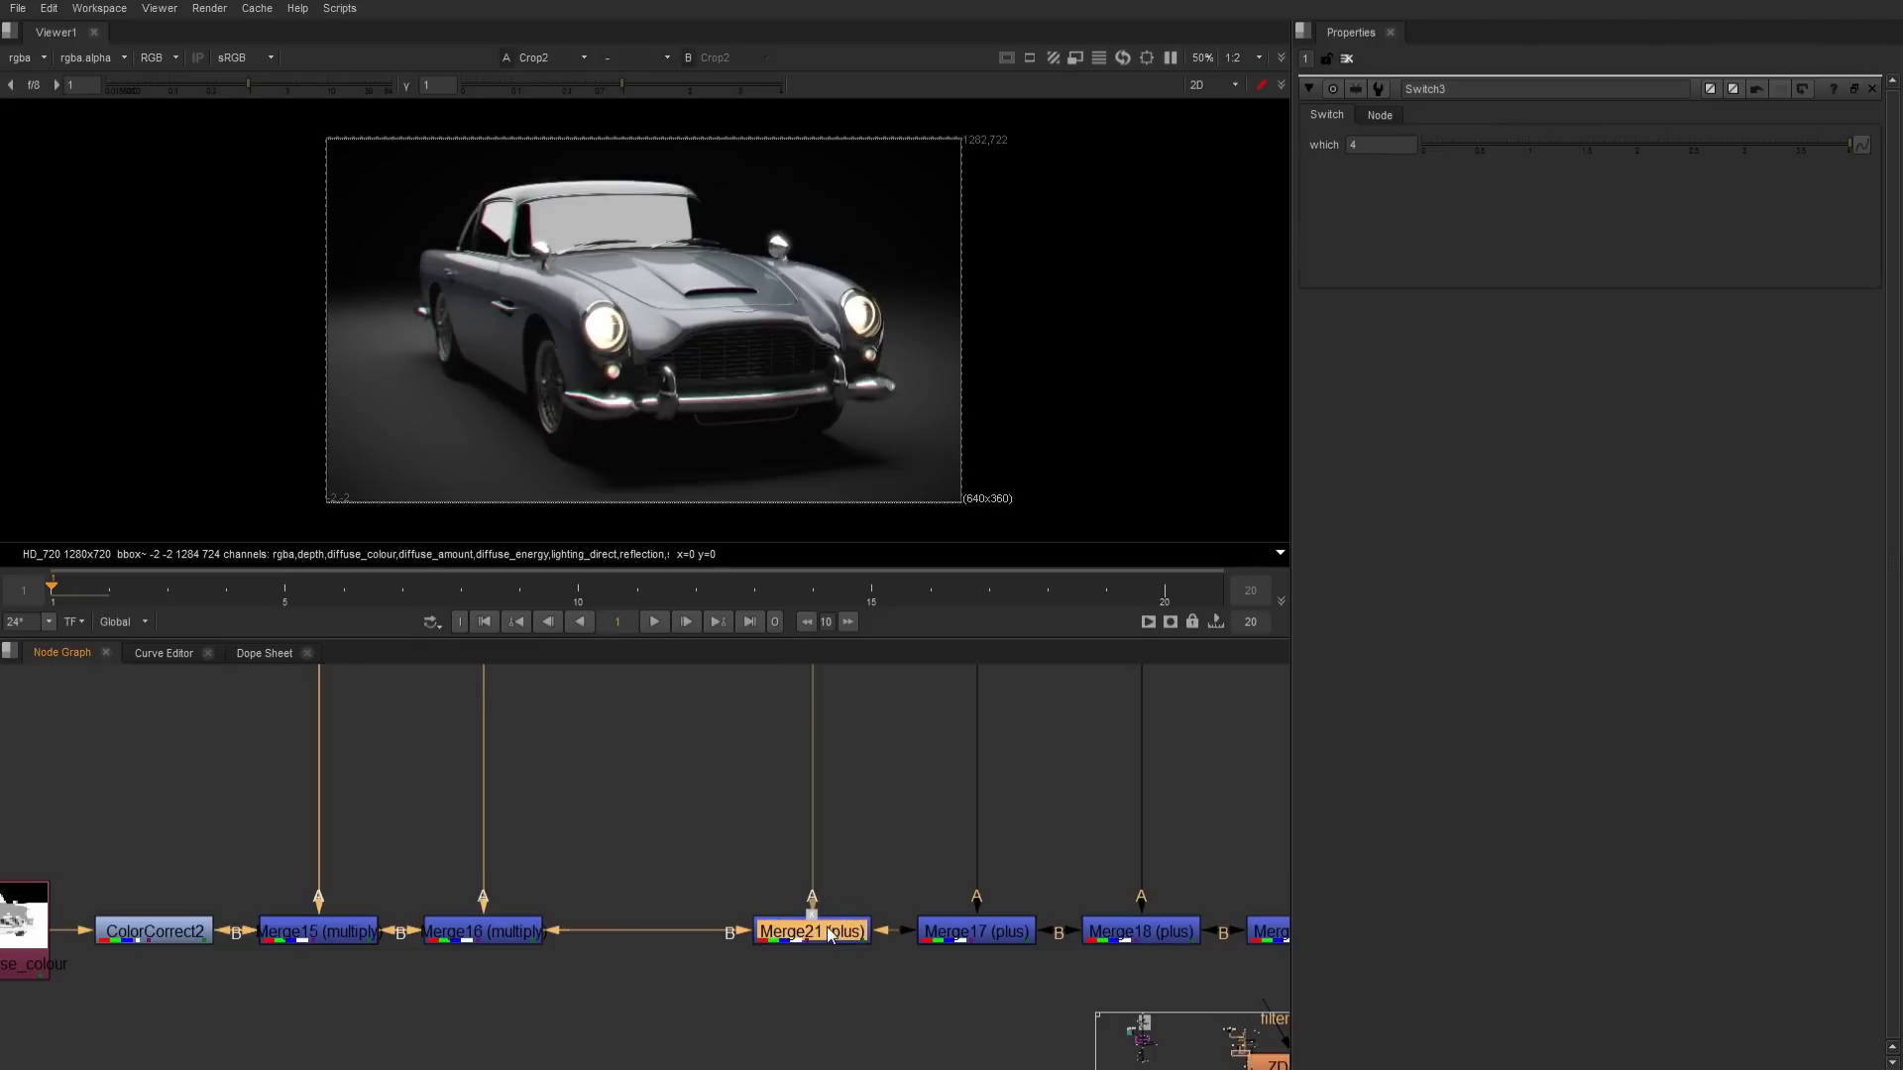
pyautogui.press('d')
pyautogui.press('d')
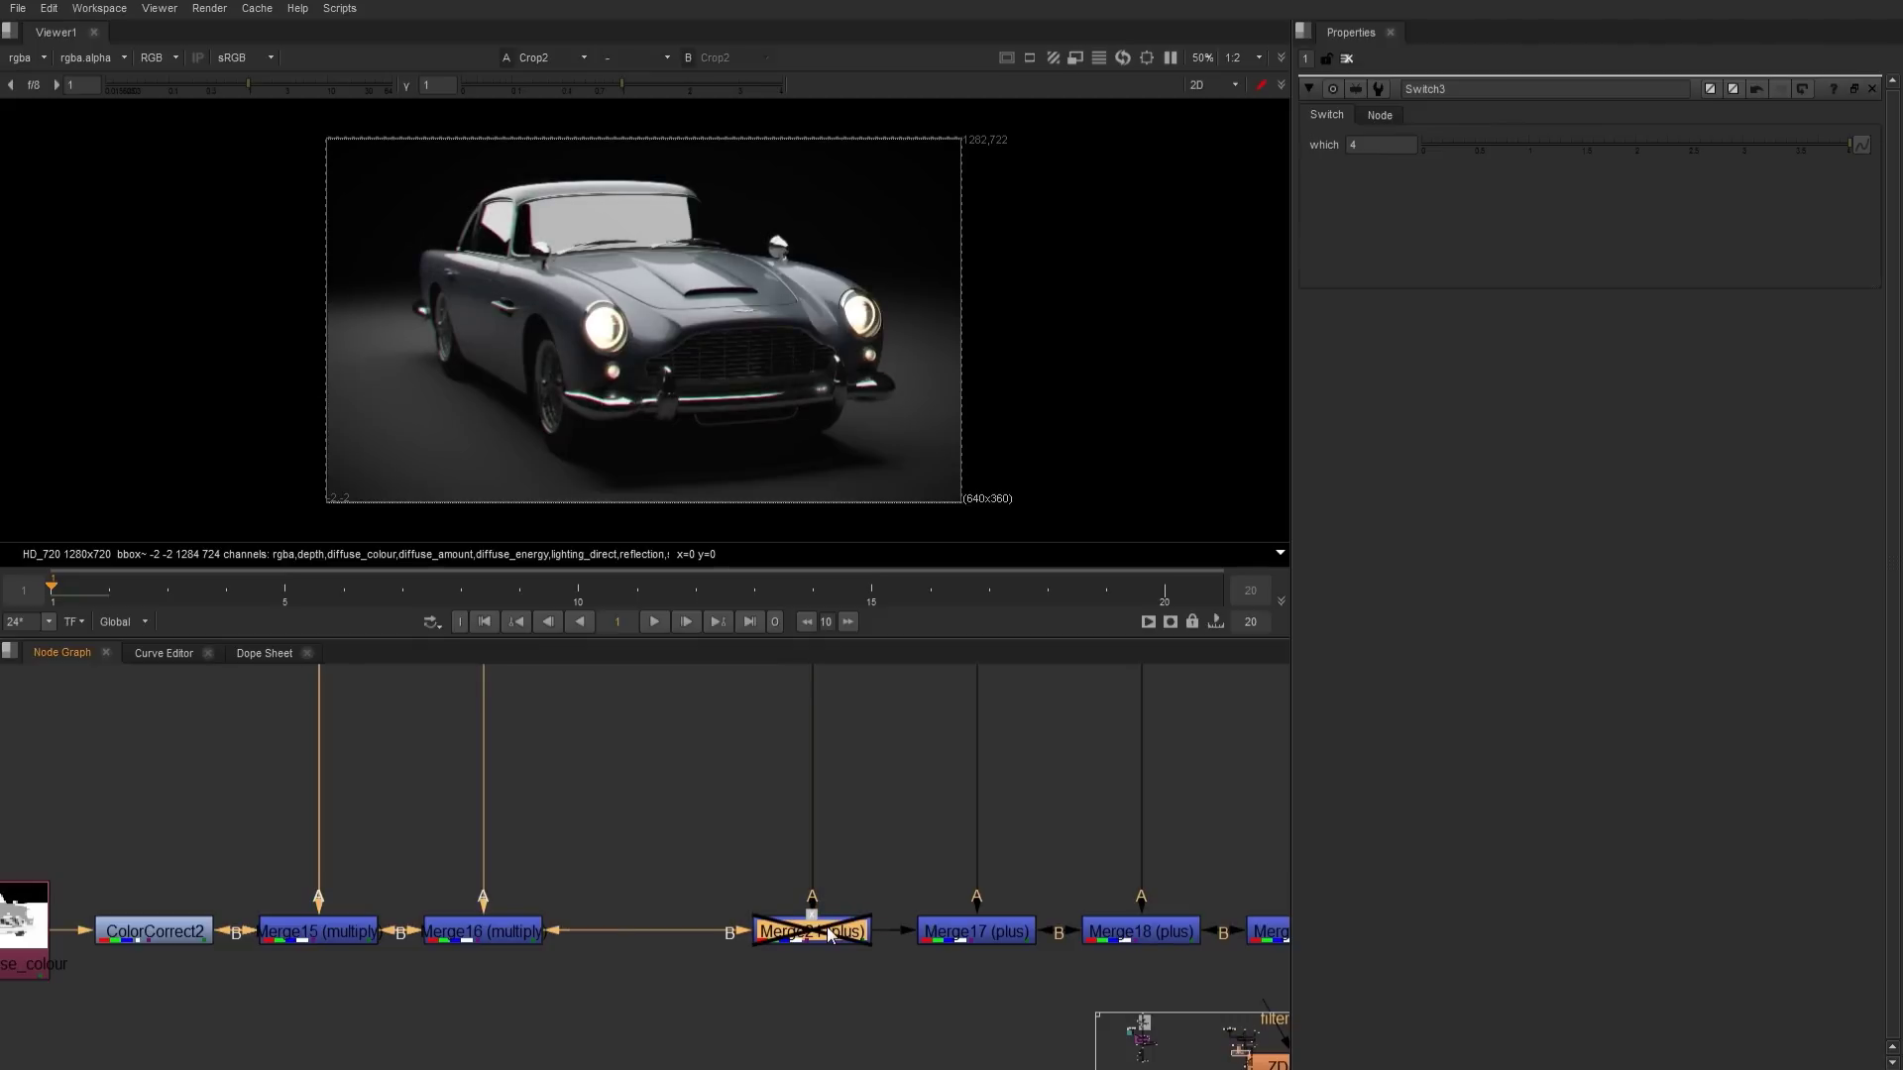
pyautogui.press('d')
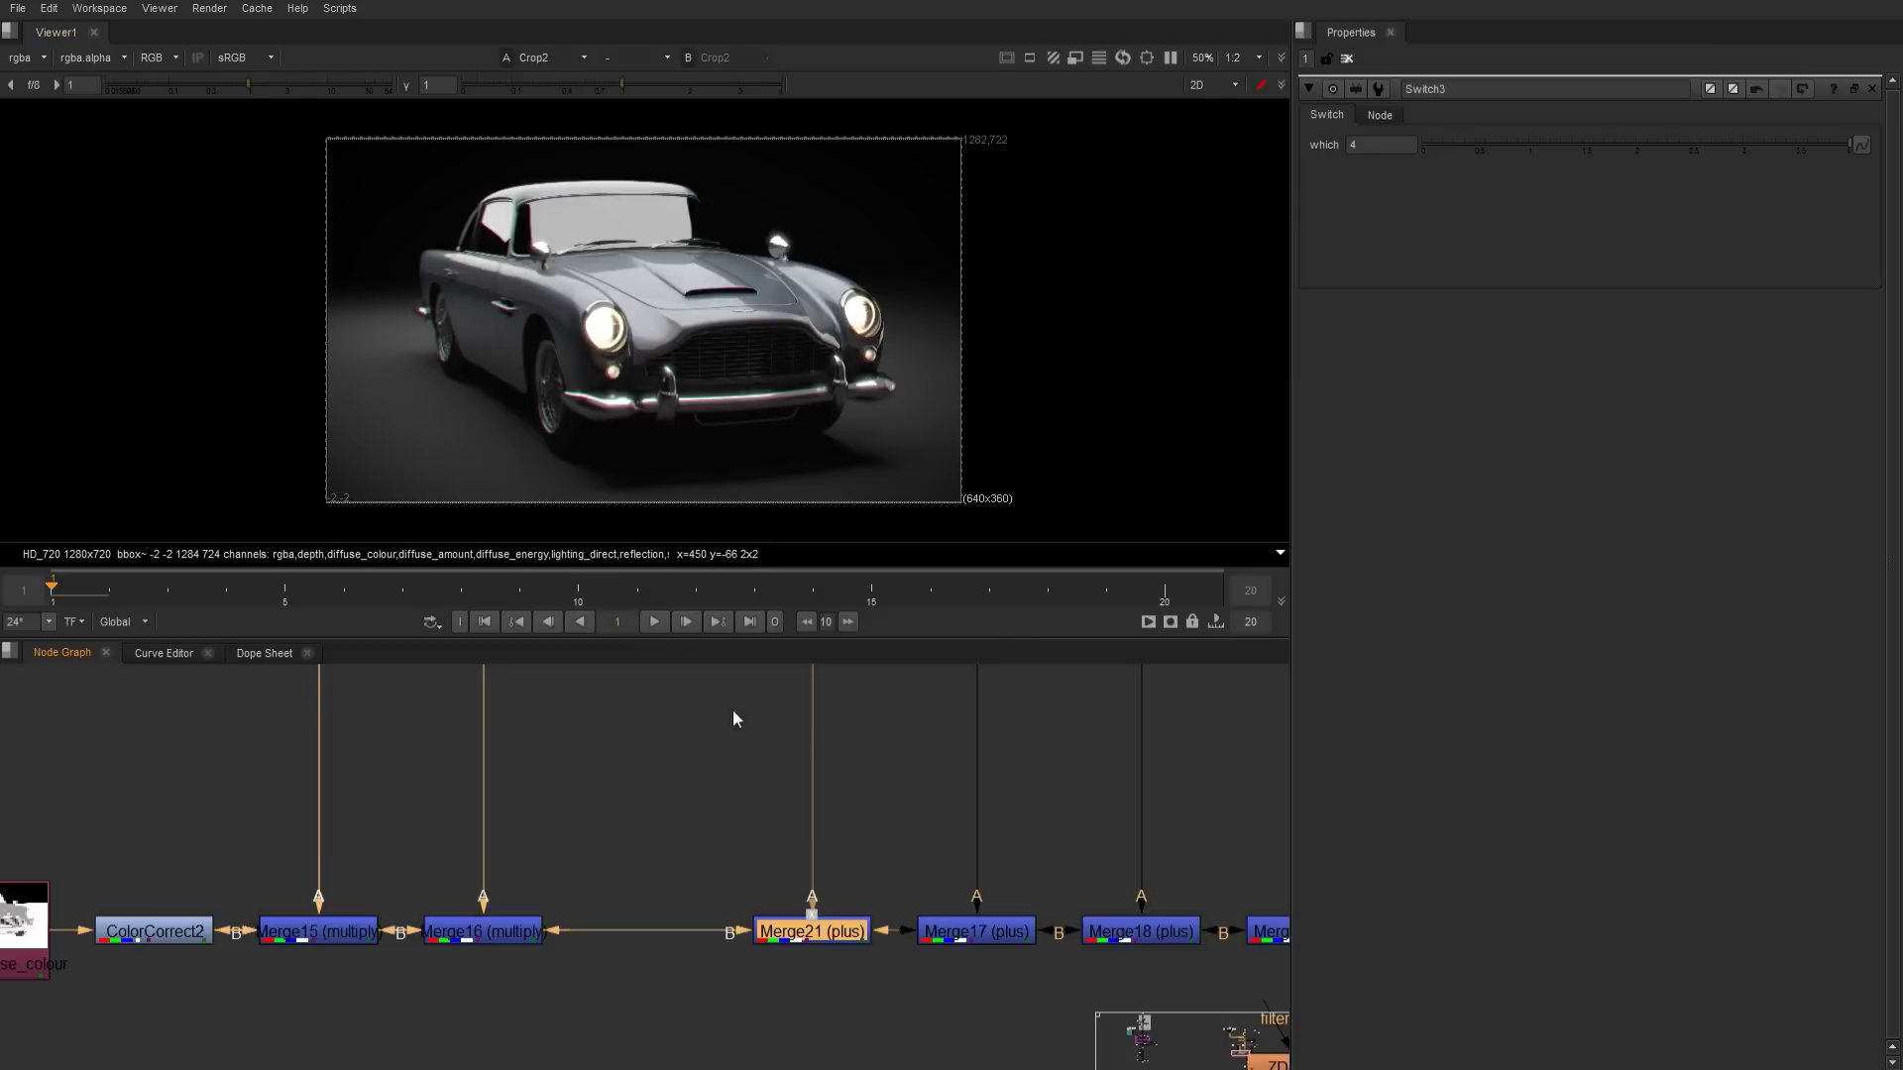
# - Open the properties of AmbientOcclusion4 beside ApplyMaterial1 and view the node
pyautogui.moveTo(946, 797); pyautogui.dragTo(971, 878, button='middle')
pyautogui.scroll(-8, 955, 904)
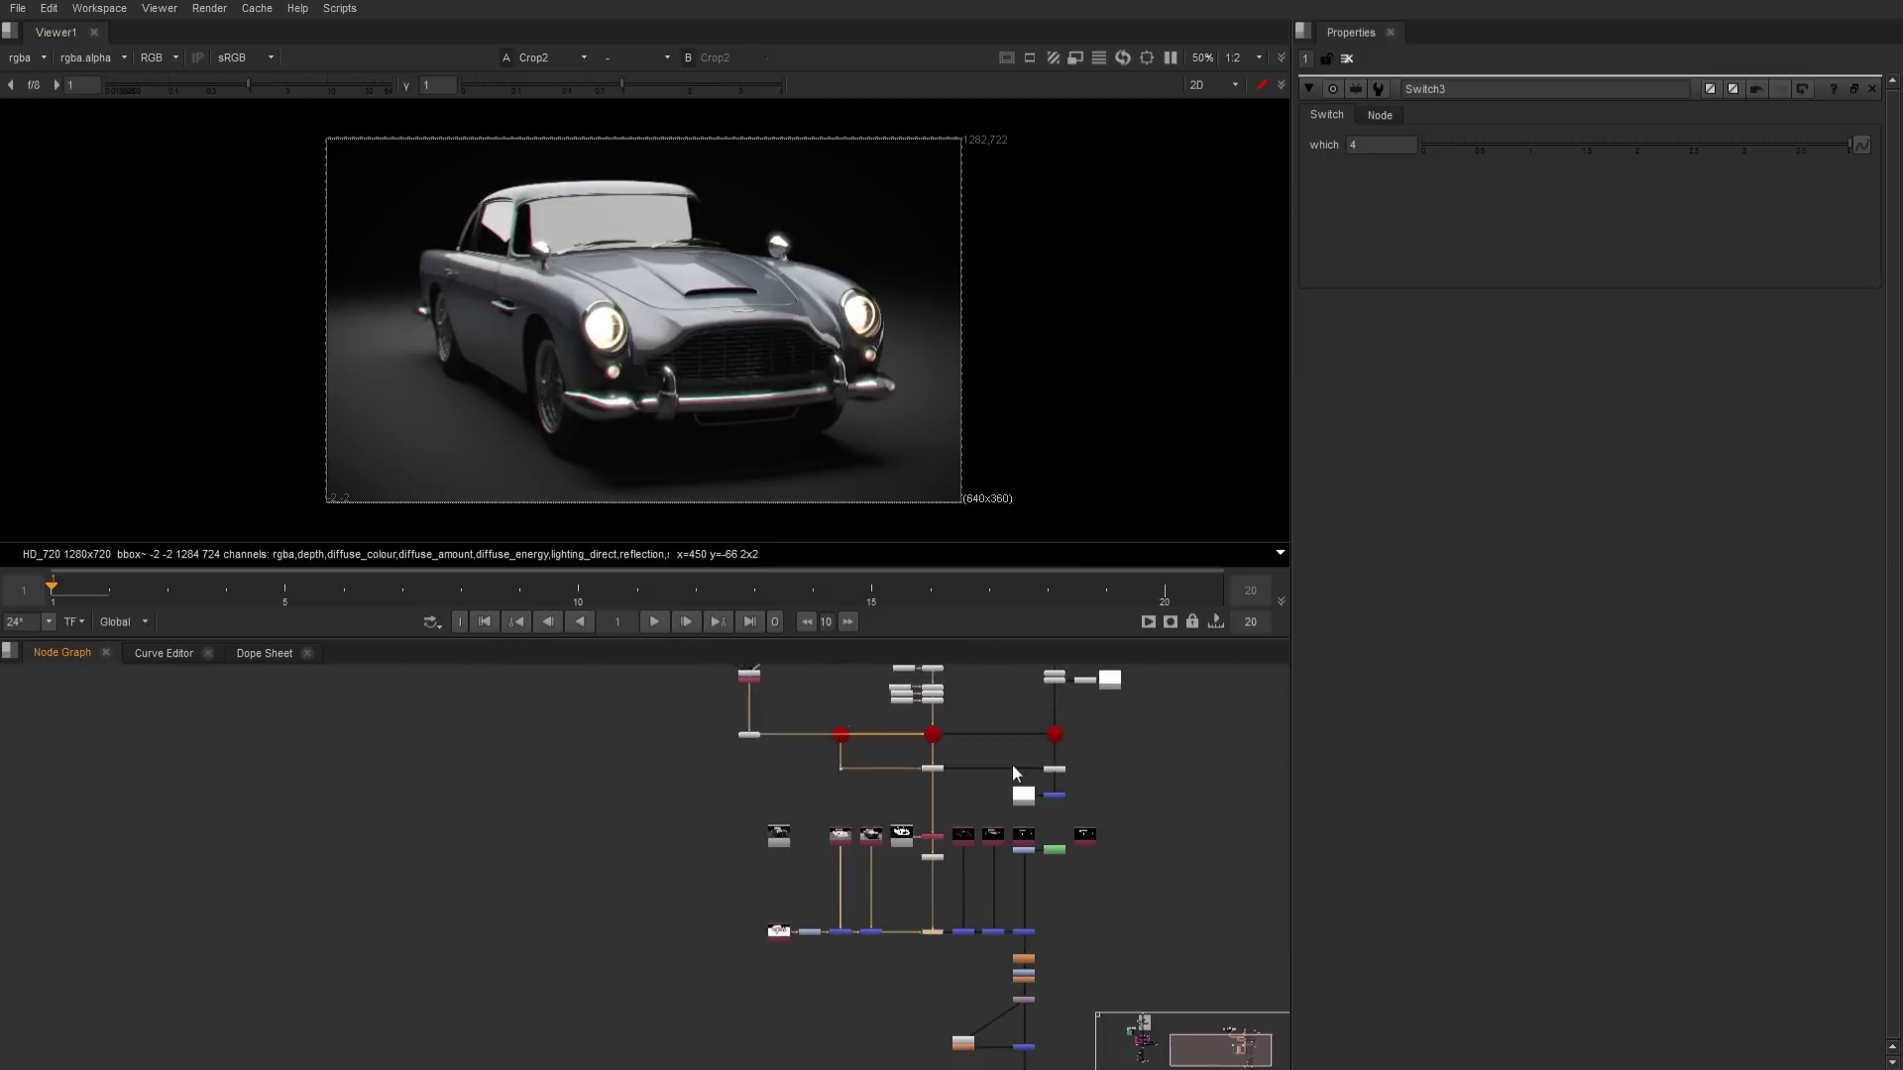
pyautogui.moveTo(1013, 765); pyautogui.dragTo(813, 884, button='middle')
pyautogui.scroll(5, 860, 753)
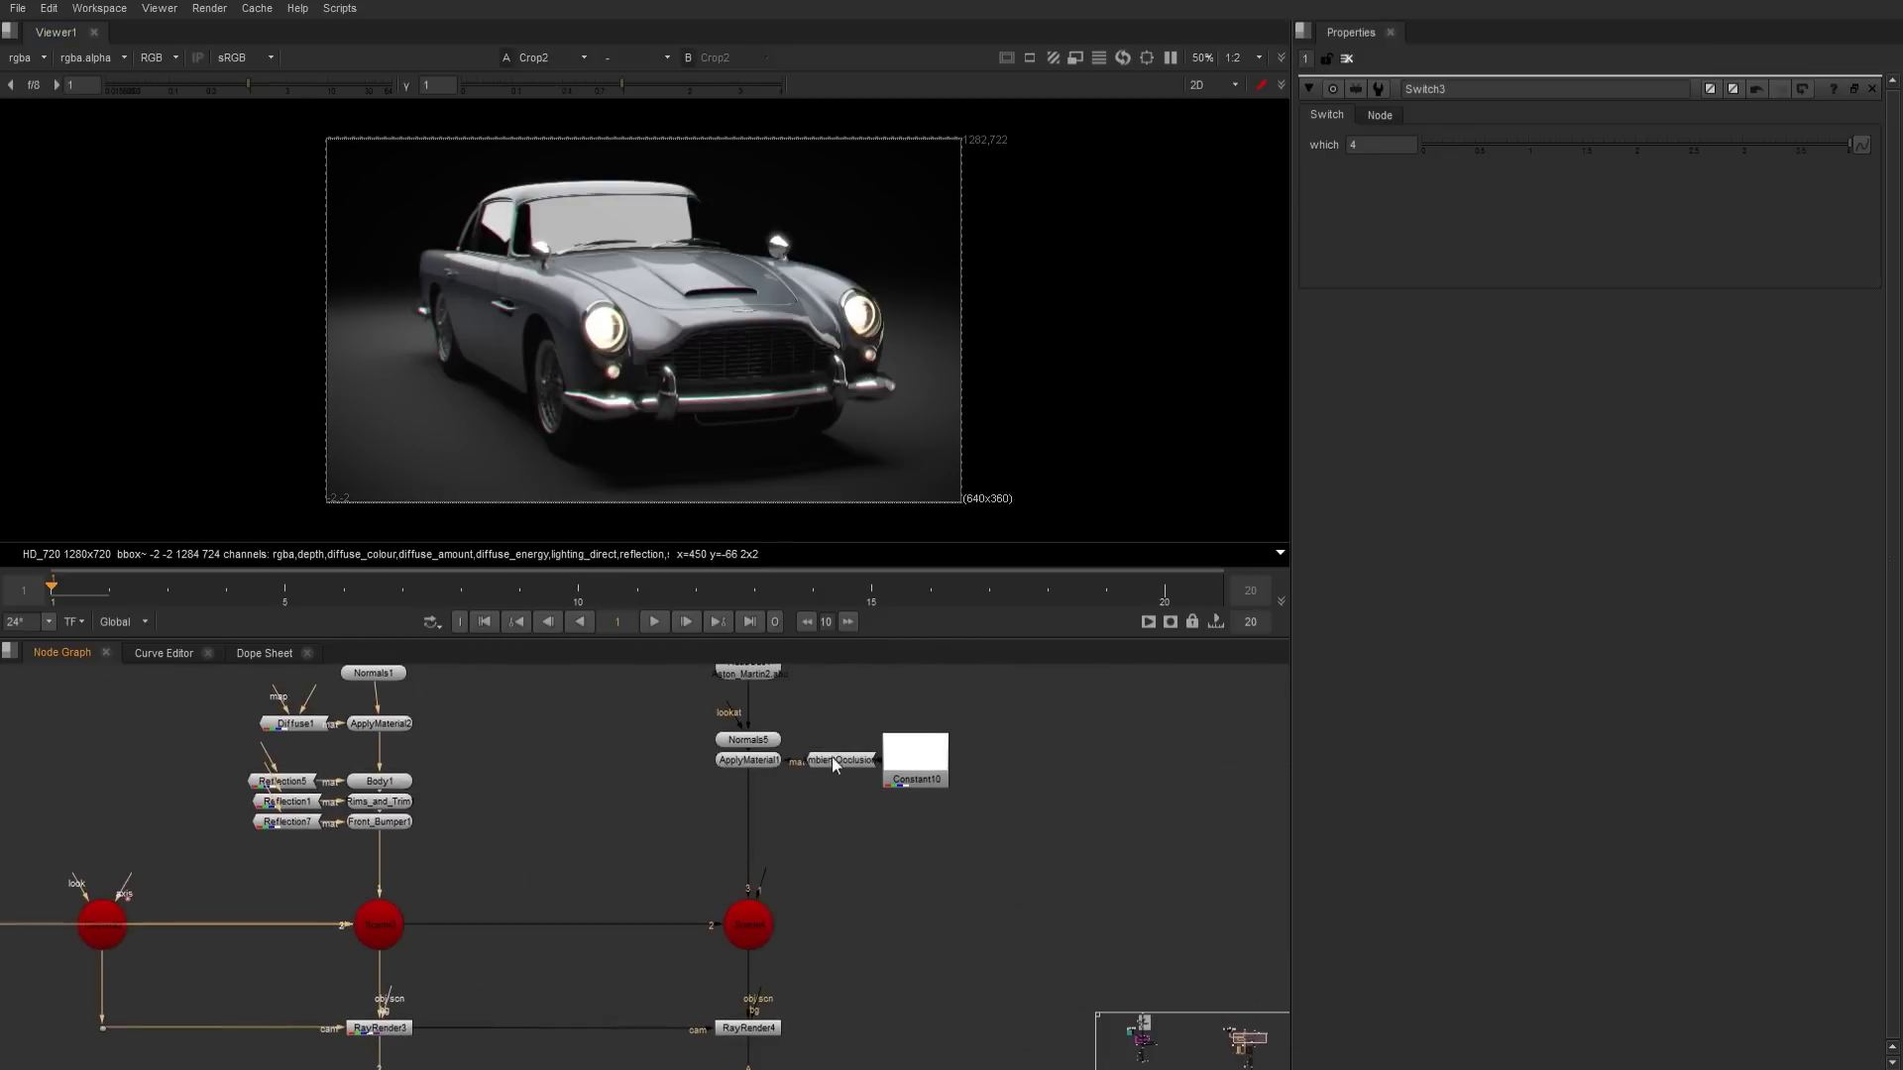
pyautogui.doubleClick(832, 761)
pyautogui.press('1')
# - View the ambient occlusion render at RayRender4 and examine how AmbientOcclusion4, ApplyMaterial1 and Merge1 are connected to it
pyautogui.scroll(4, 858, 828)
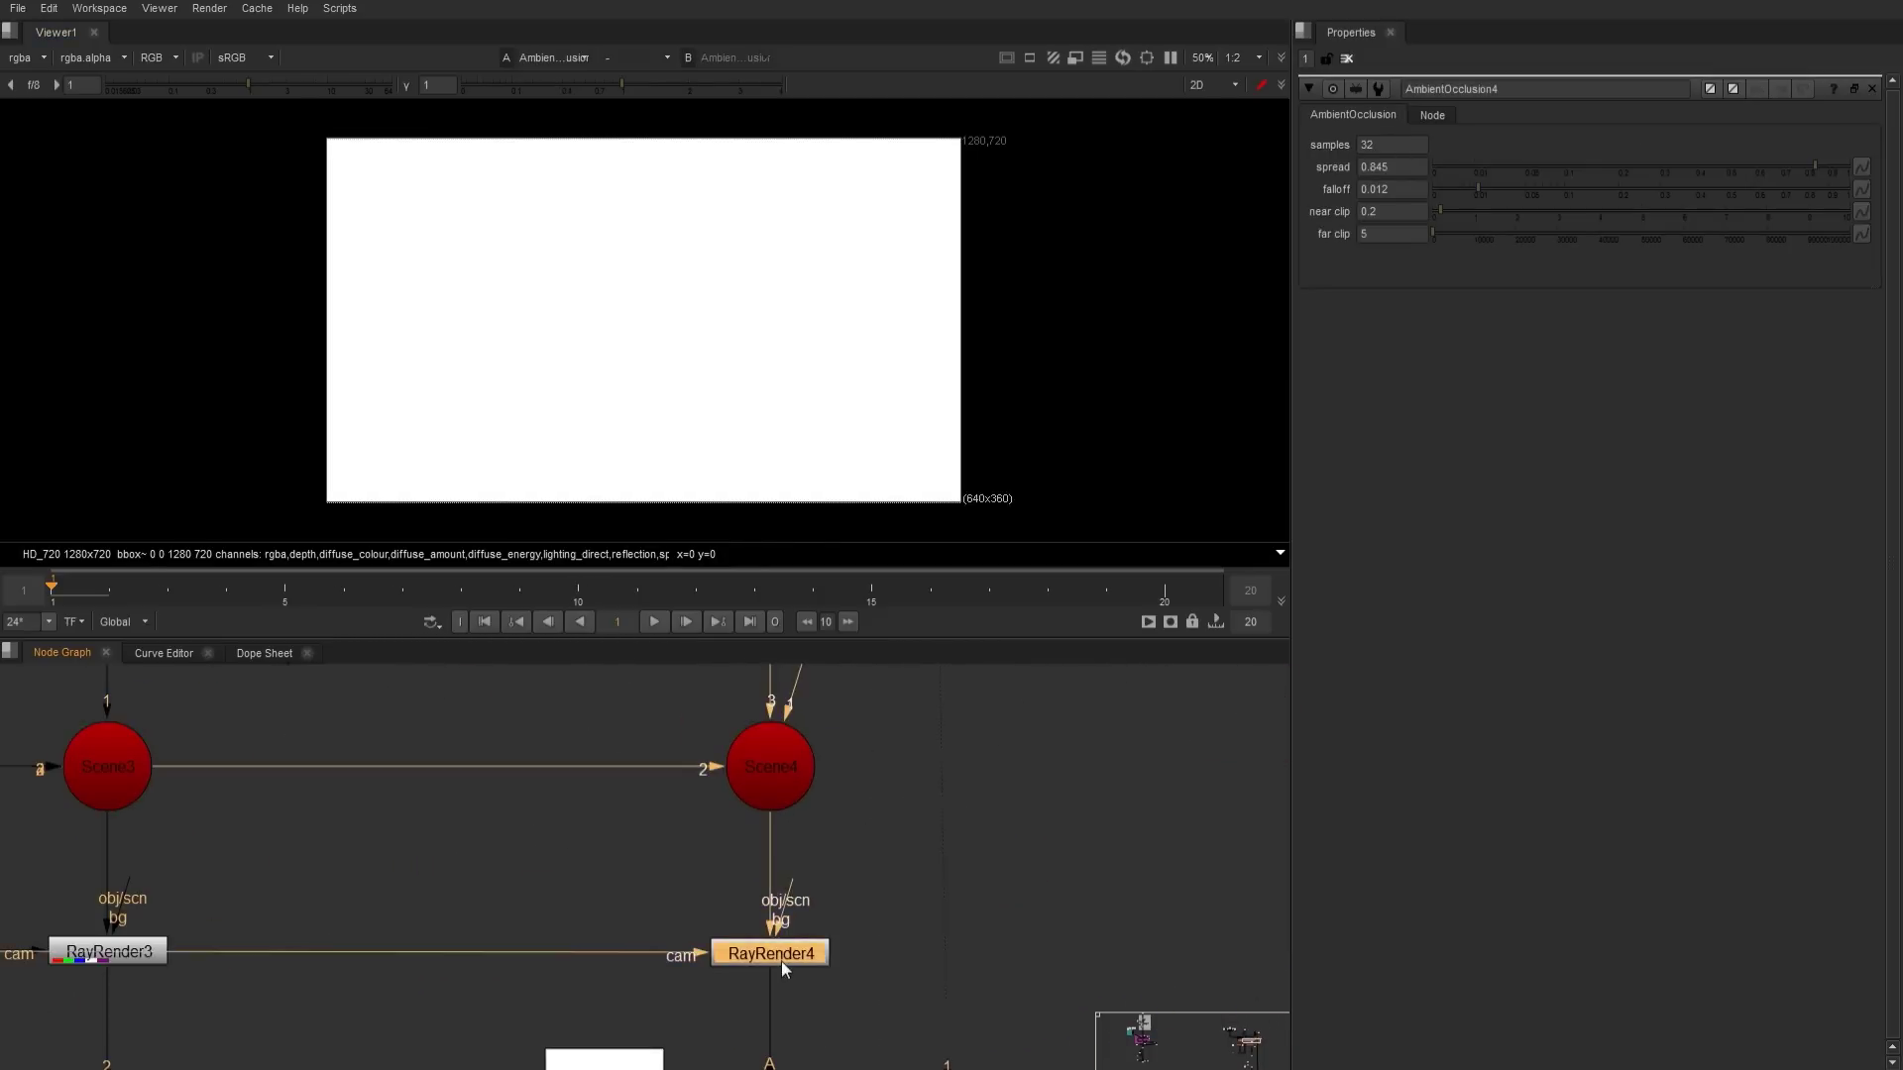
pyautogui.press('1')
pyautogui.moveTo(916, 789); pyautogui.dragTo(839, 1062, button='middle')
pyautogui.scroll(4, 877, 812)
pyautogui.click(876, 794)
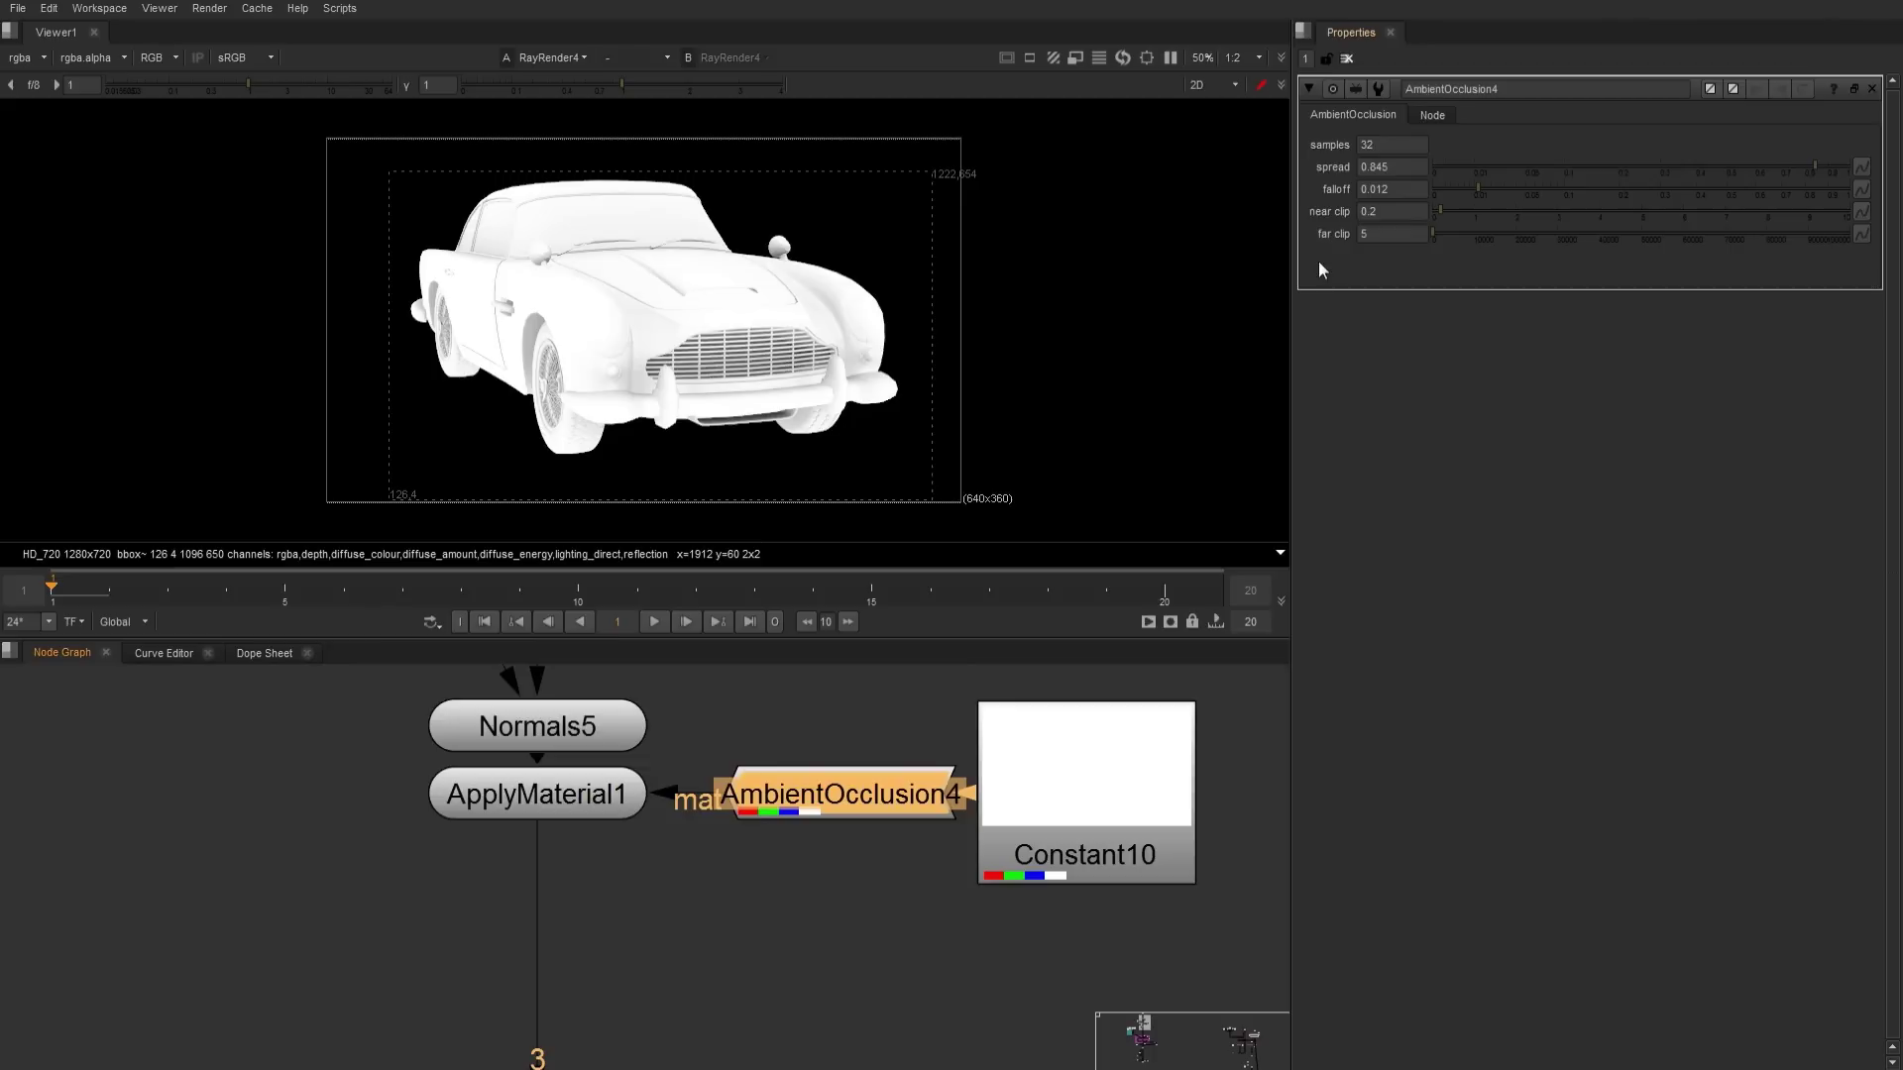
pyautogui.moveTo(710, 975); pyautogui.dragTo(828, 694, button='middle')
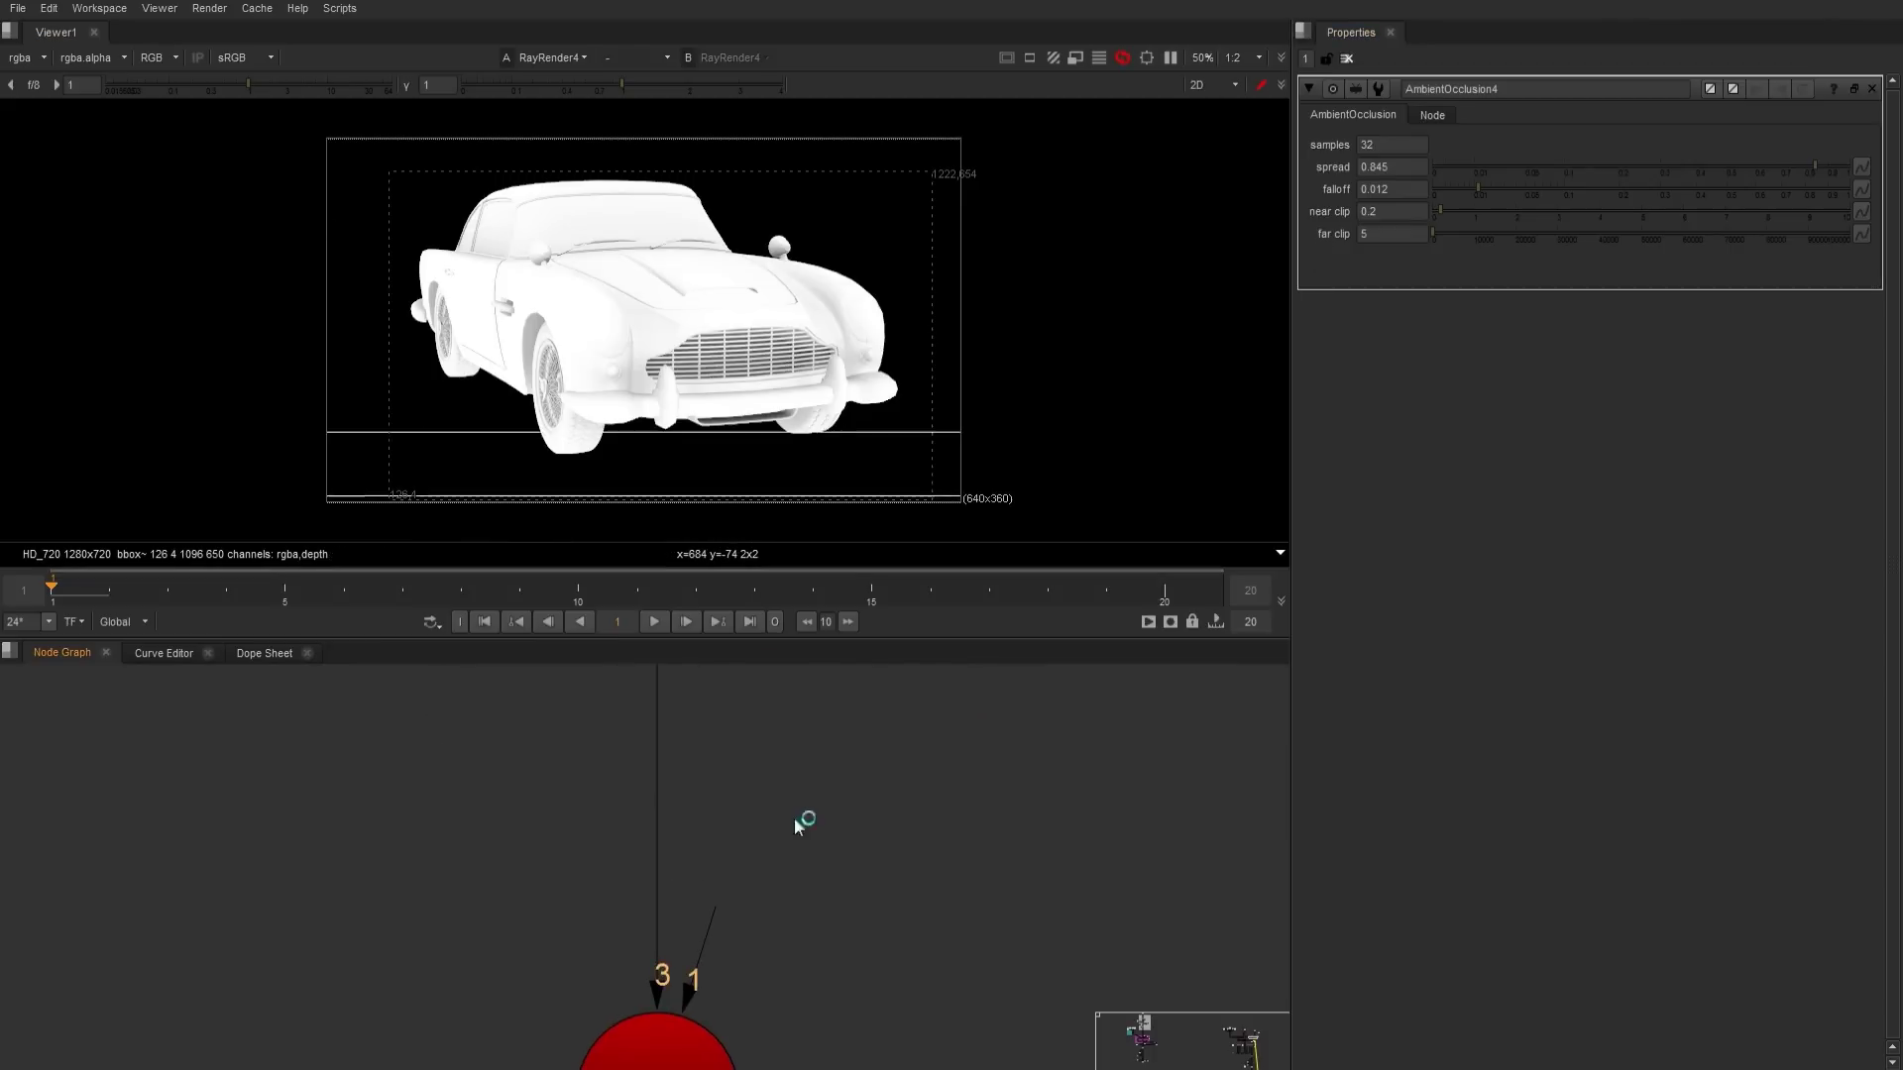
pyautogui.moveTo(775, 889); pyautogui.dragTo(779, 830, button='middle')
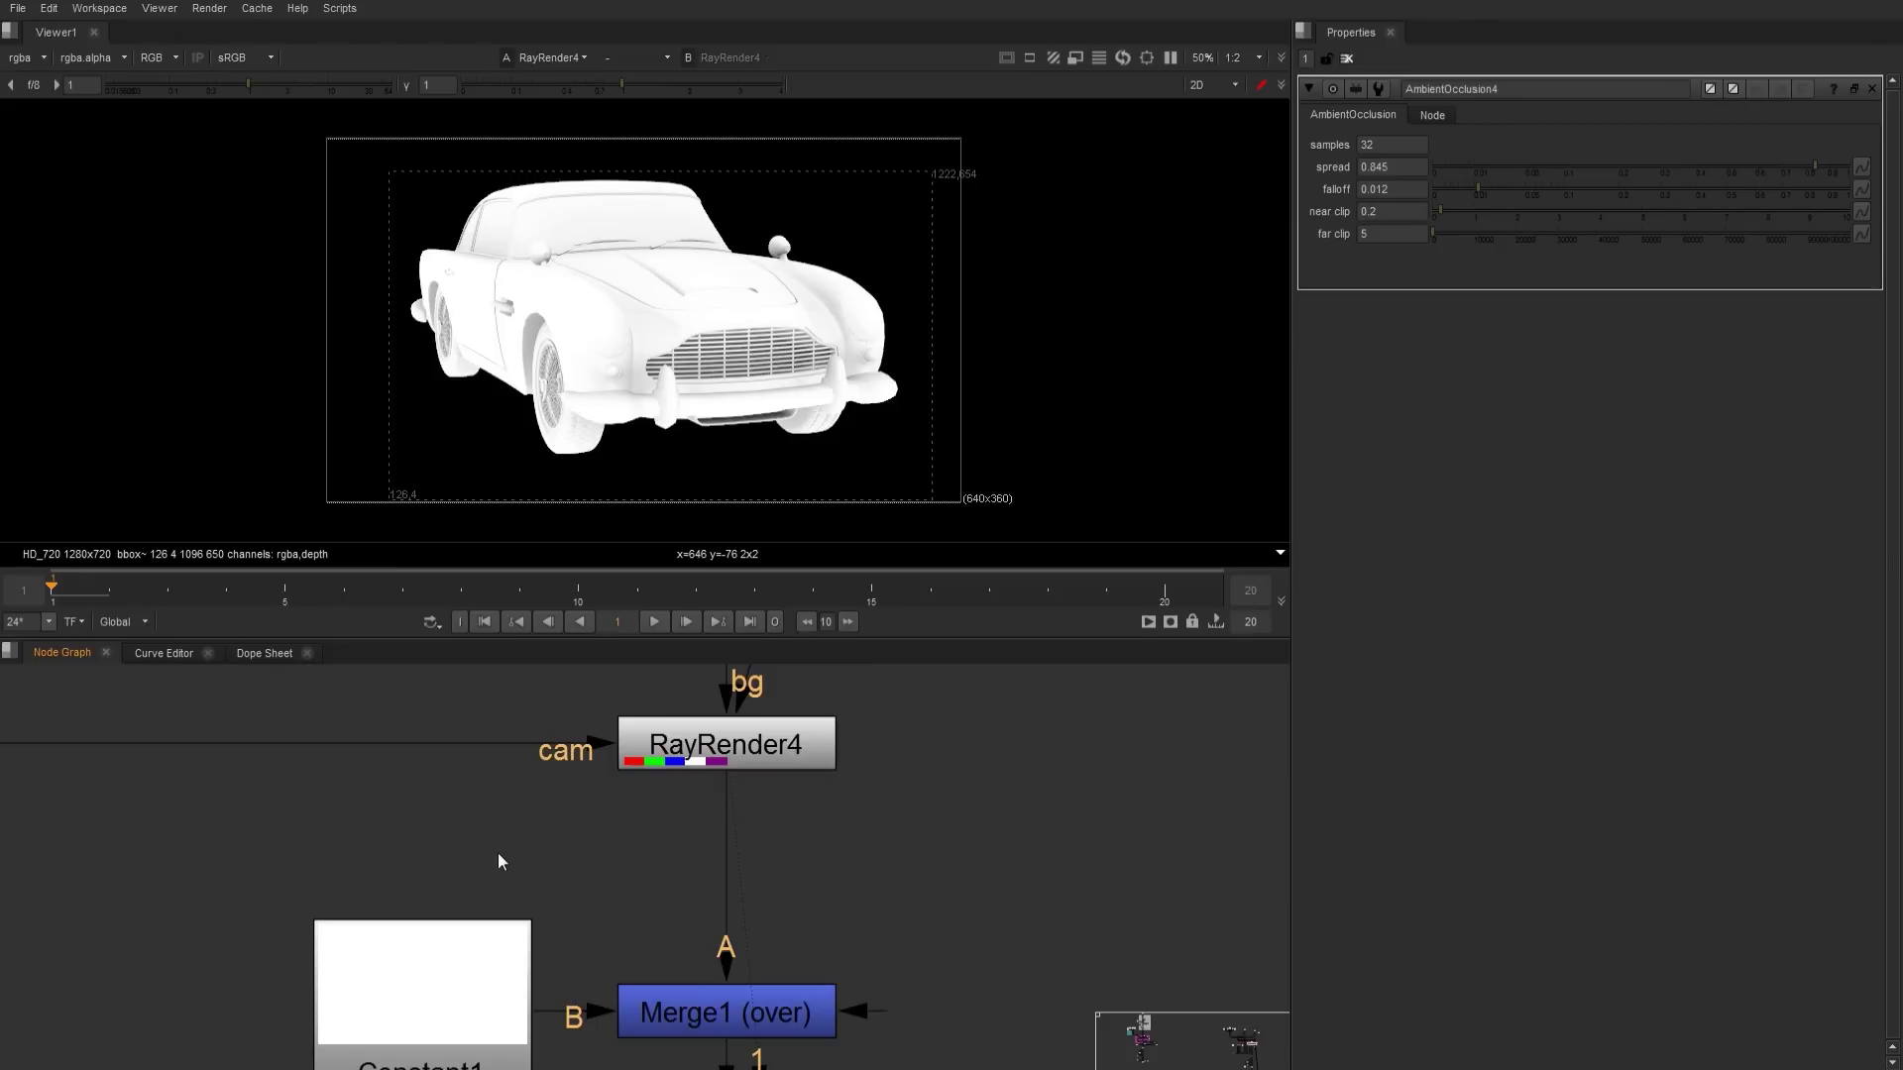
# - Find the Shaders backdrop in the other car setup and view its AmbientOcclusion2 node
pyautogui.scroll(-8, 830, 890)
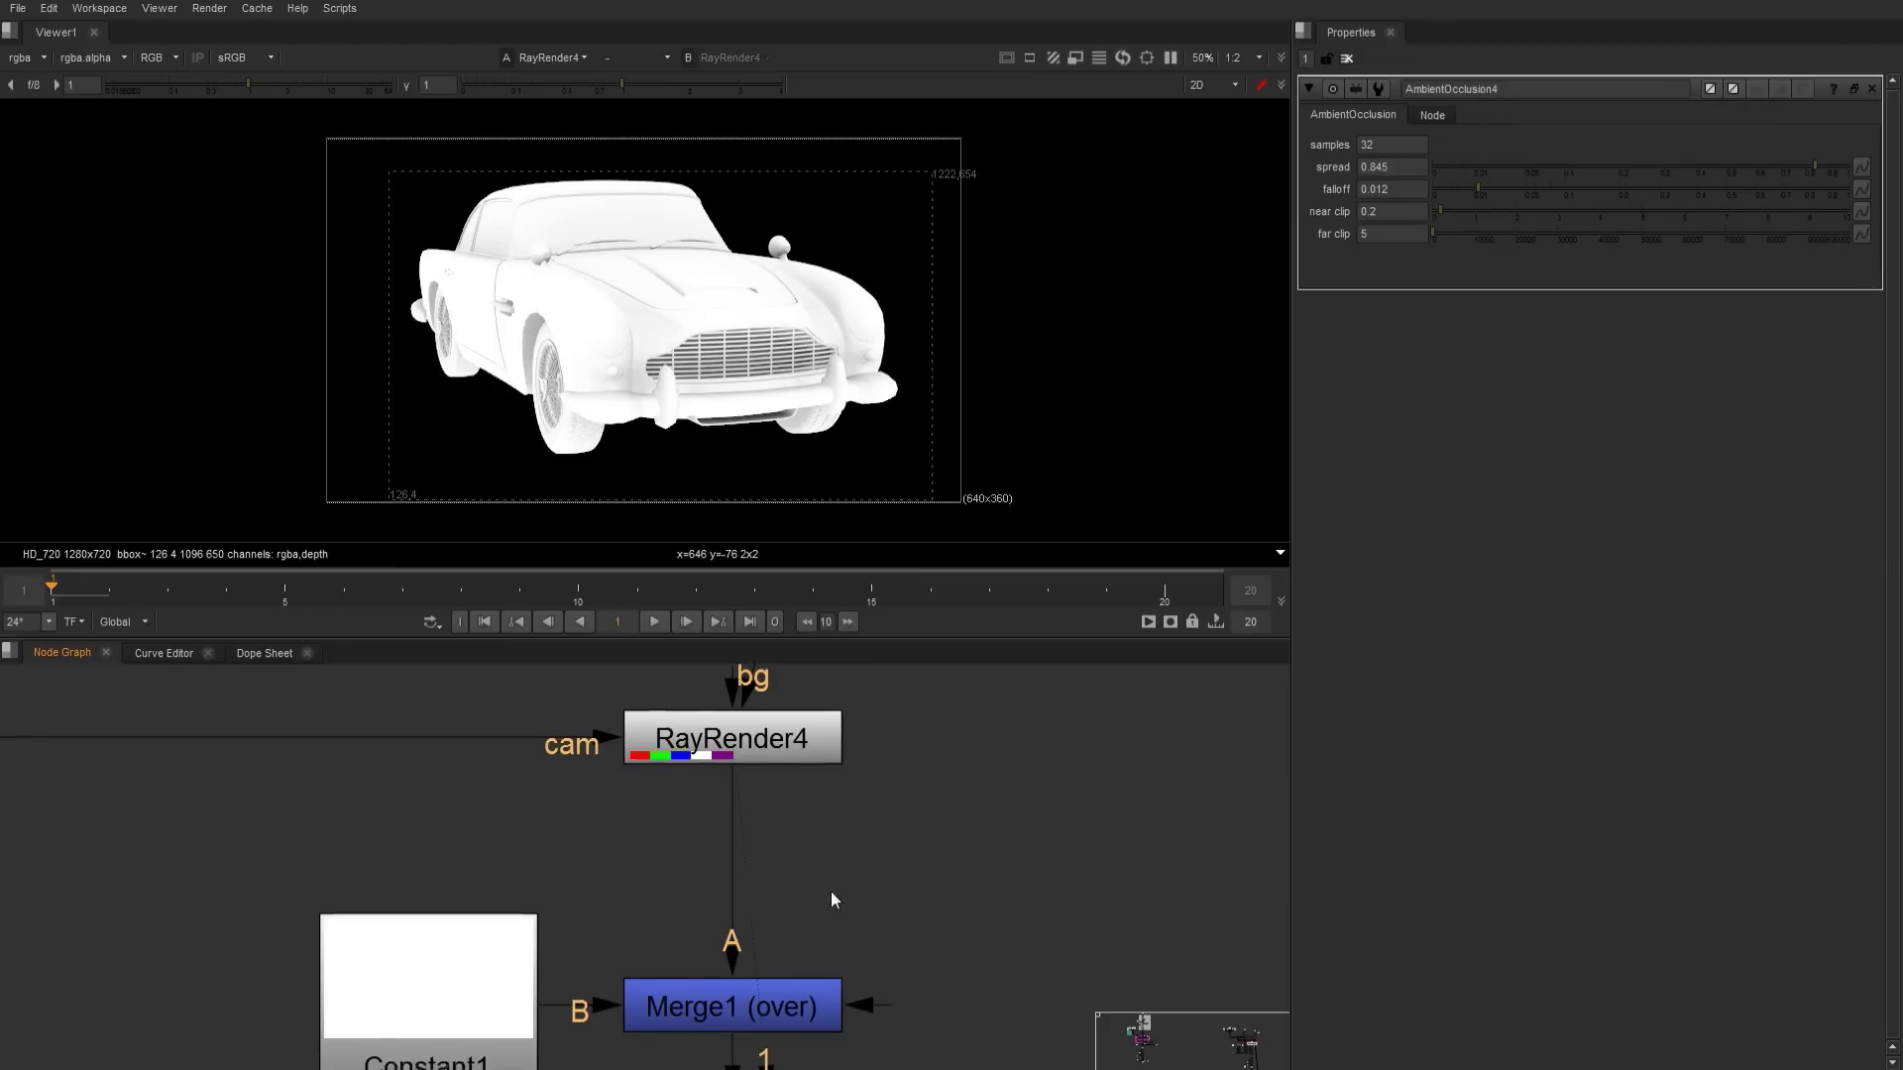
pyautogui.scroll(-5, 680, 800)
pyautogui.moveTo(619, 884); pyautogui.dragTo(692, 787, button='middle')
pyautogui.moveTo(376, 666); pyautogui.dragTo(593, 831, button='middle')
pyautogui.moveTo(483, 677); pyautogui.dragTo(866, 955, button='middle')
pyautogui.moveTo(210, 912); pyautogui.dragTo(868, 1012, button='middle')
pyautogui.moveTo(501, 683); pyautogui.dragTo(522, 870, button='middle')
pyautogui.scroll(6, 518, 869)
pyautogui.scroll(5, 563, 908)
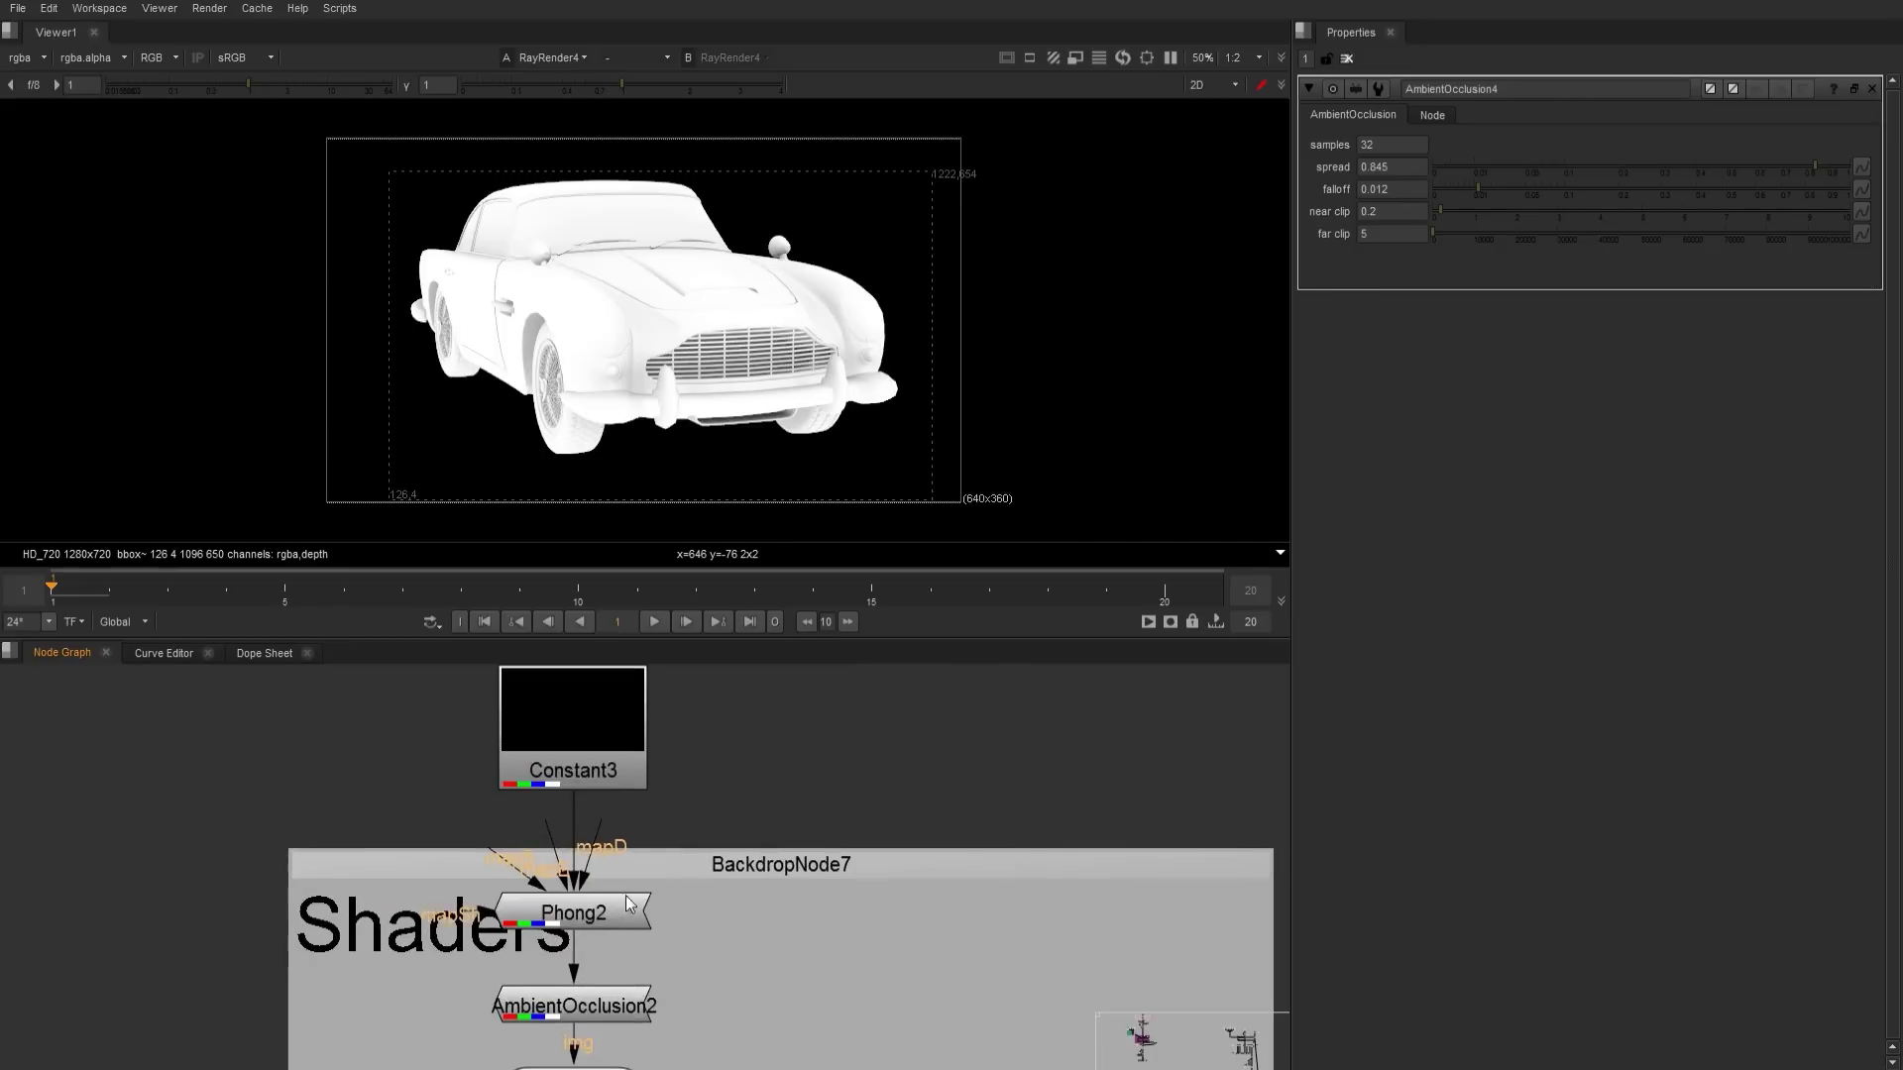
pyautogui.press('1')
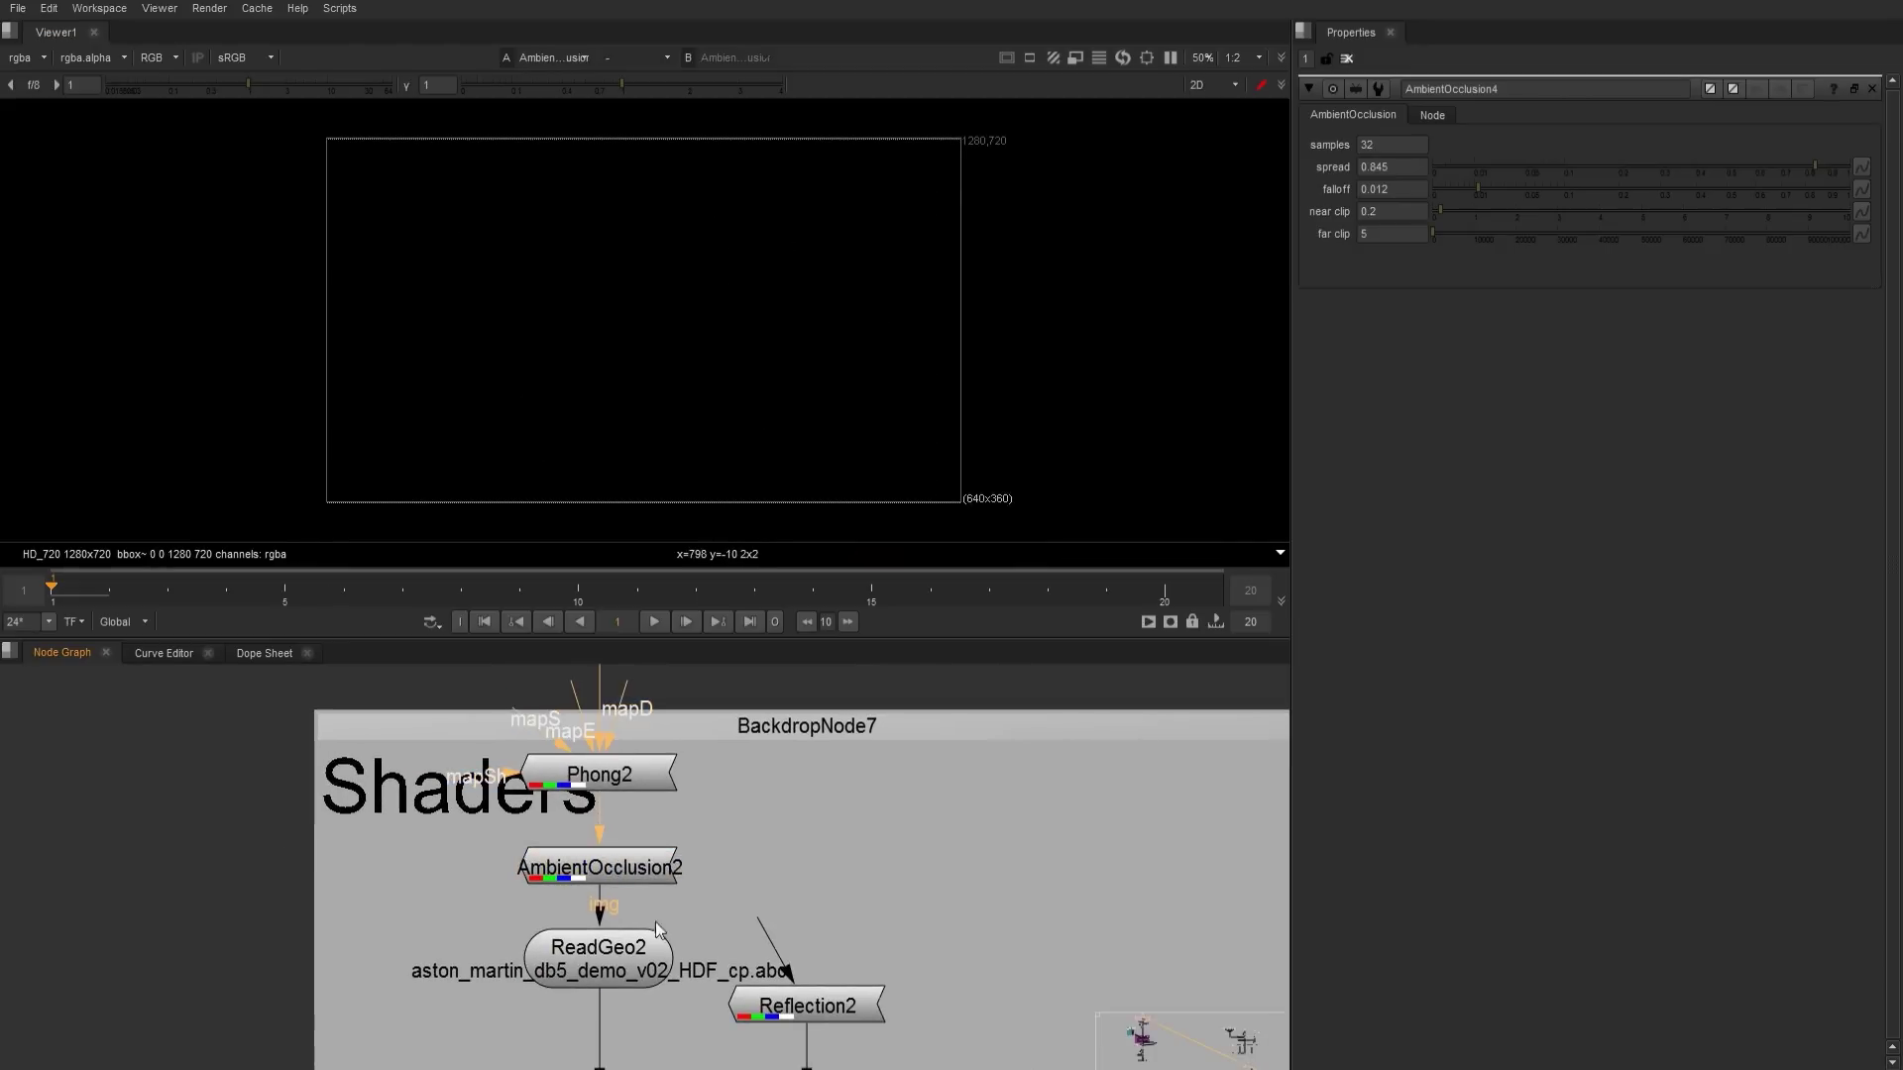
# - View the ReadGeo2 car geometry in 3D and examine its wireframe up close
pyautogui.click(644, 960)
pyautogui.press('1')
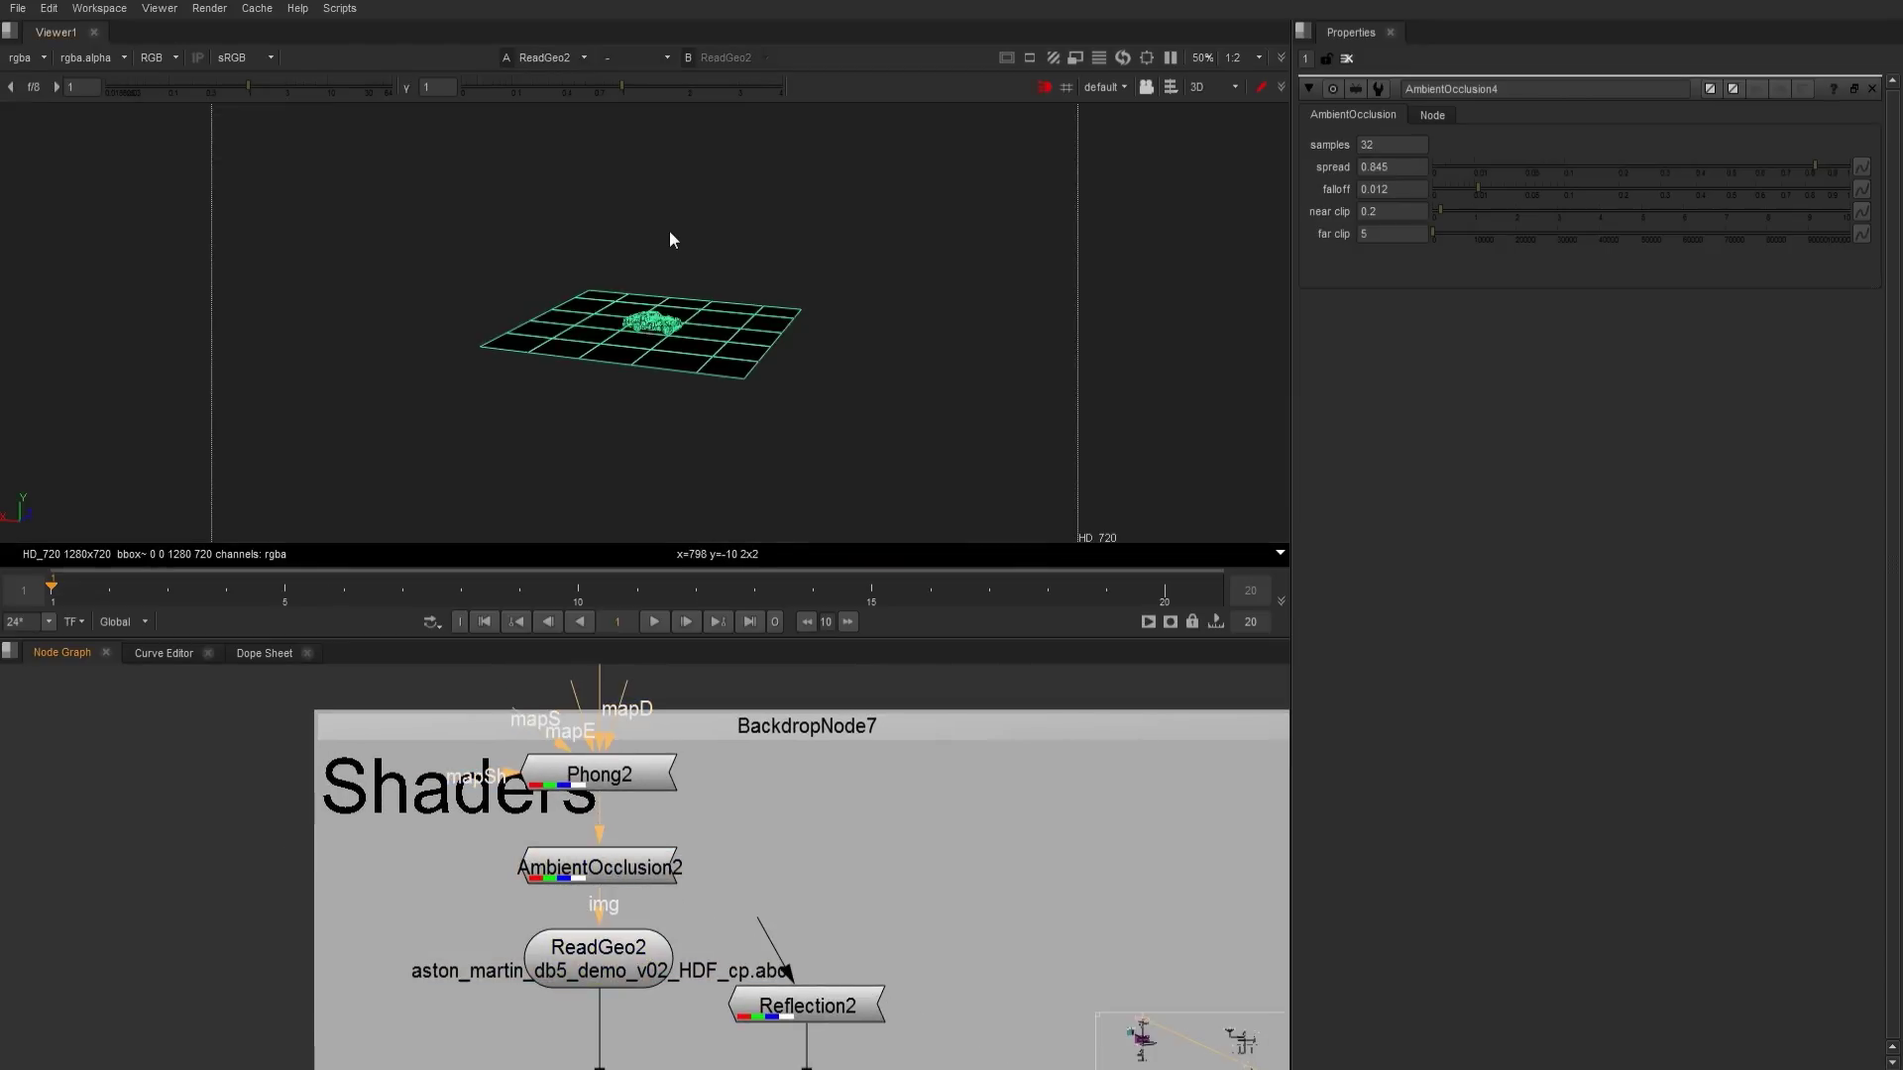
pyautogui.click(670, 239)
pyautogui.scroll(6, 670, 298)
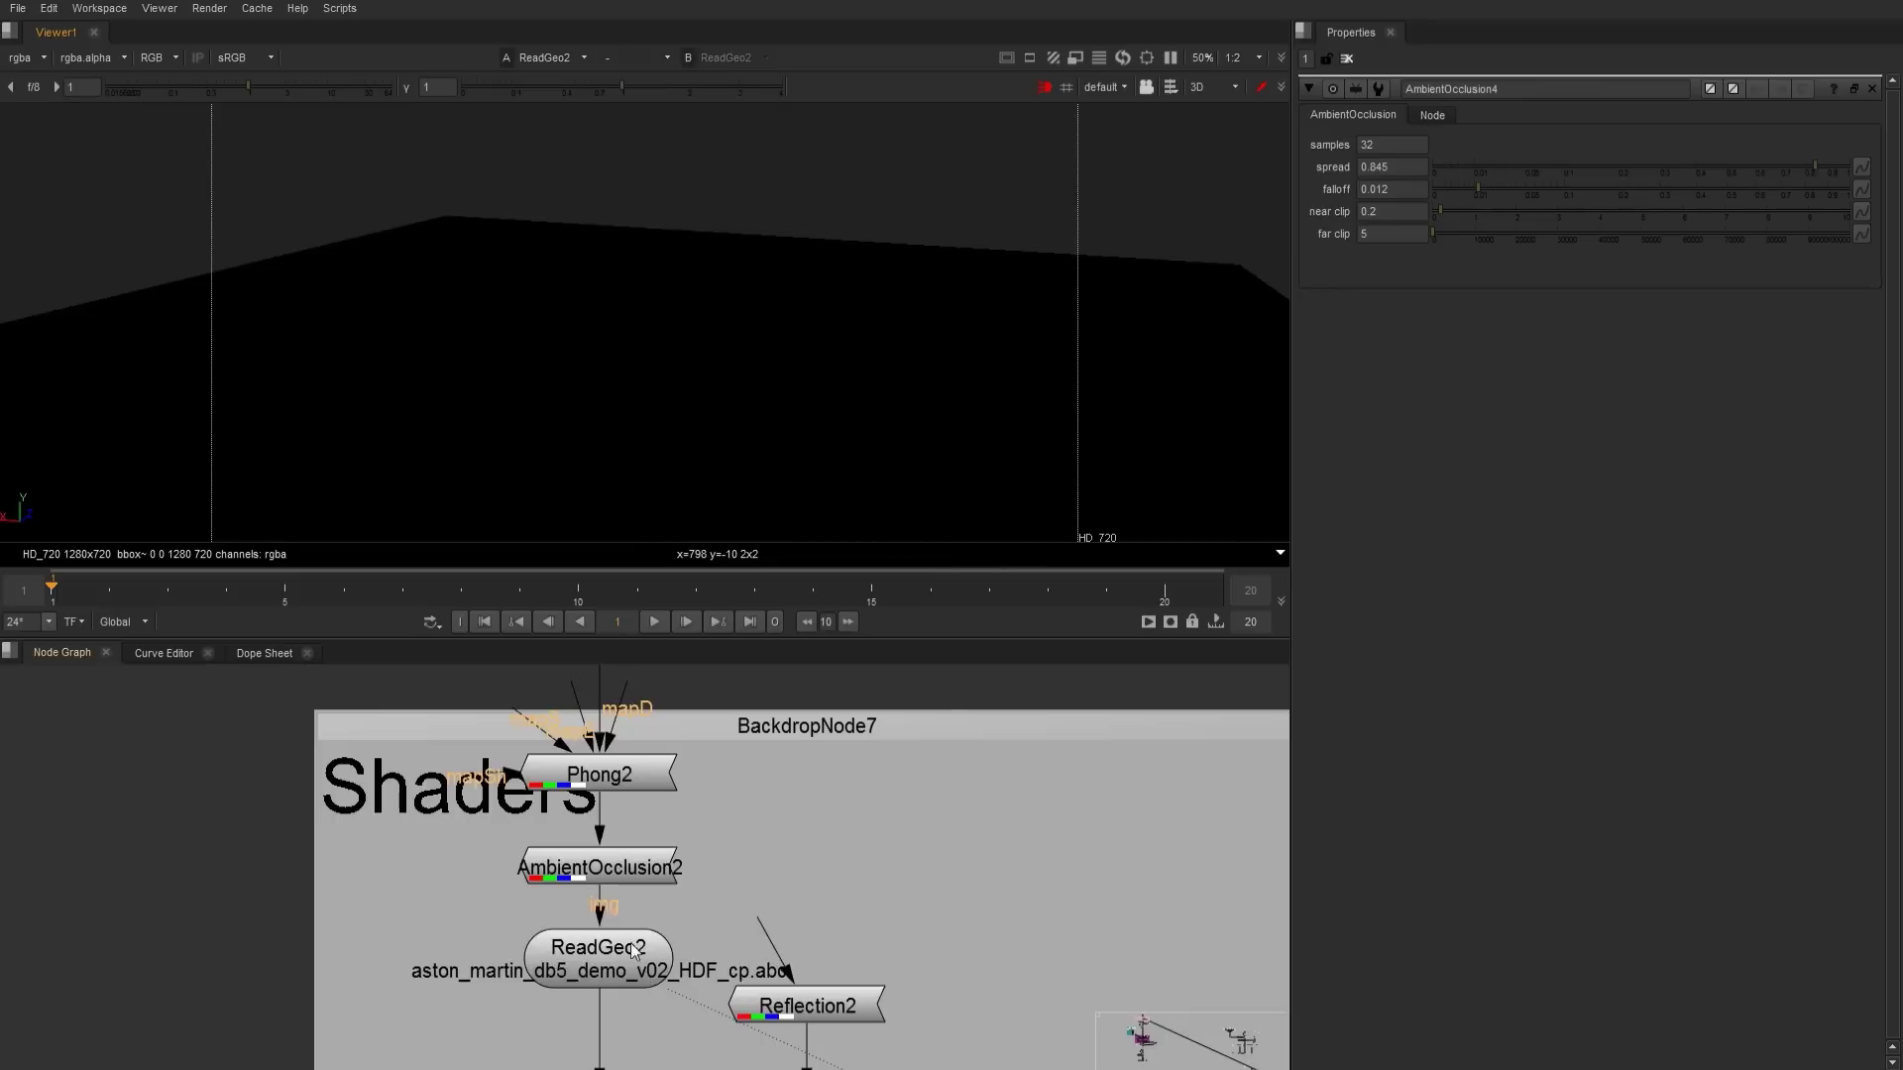
pyautogui.click(636, 951)
pyautogui.scroll(8, 659, 783)
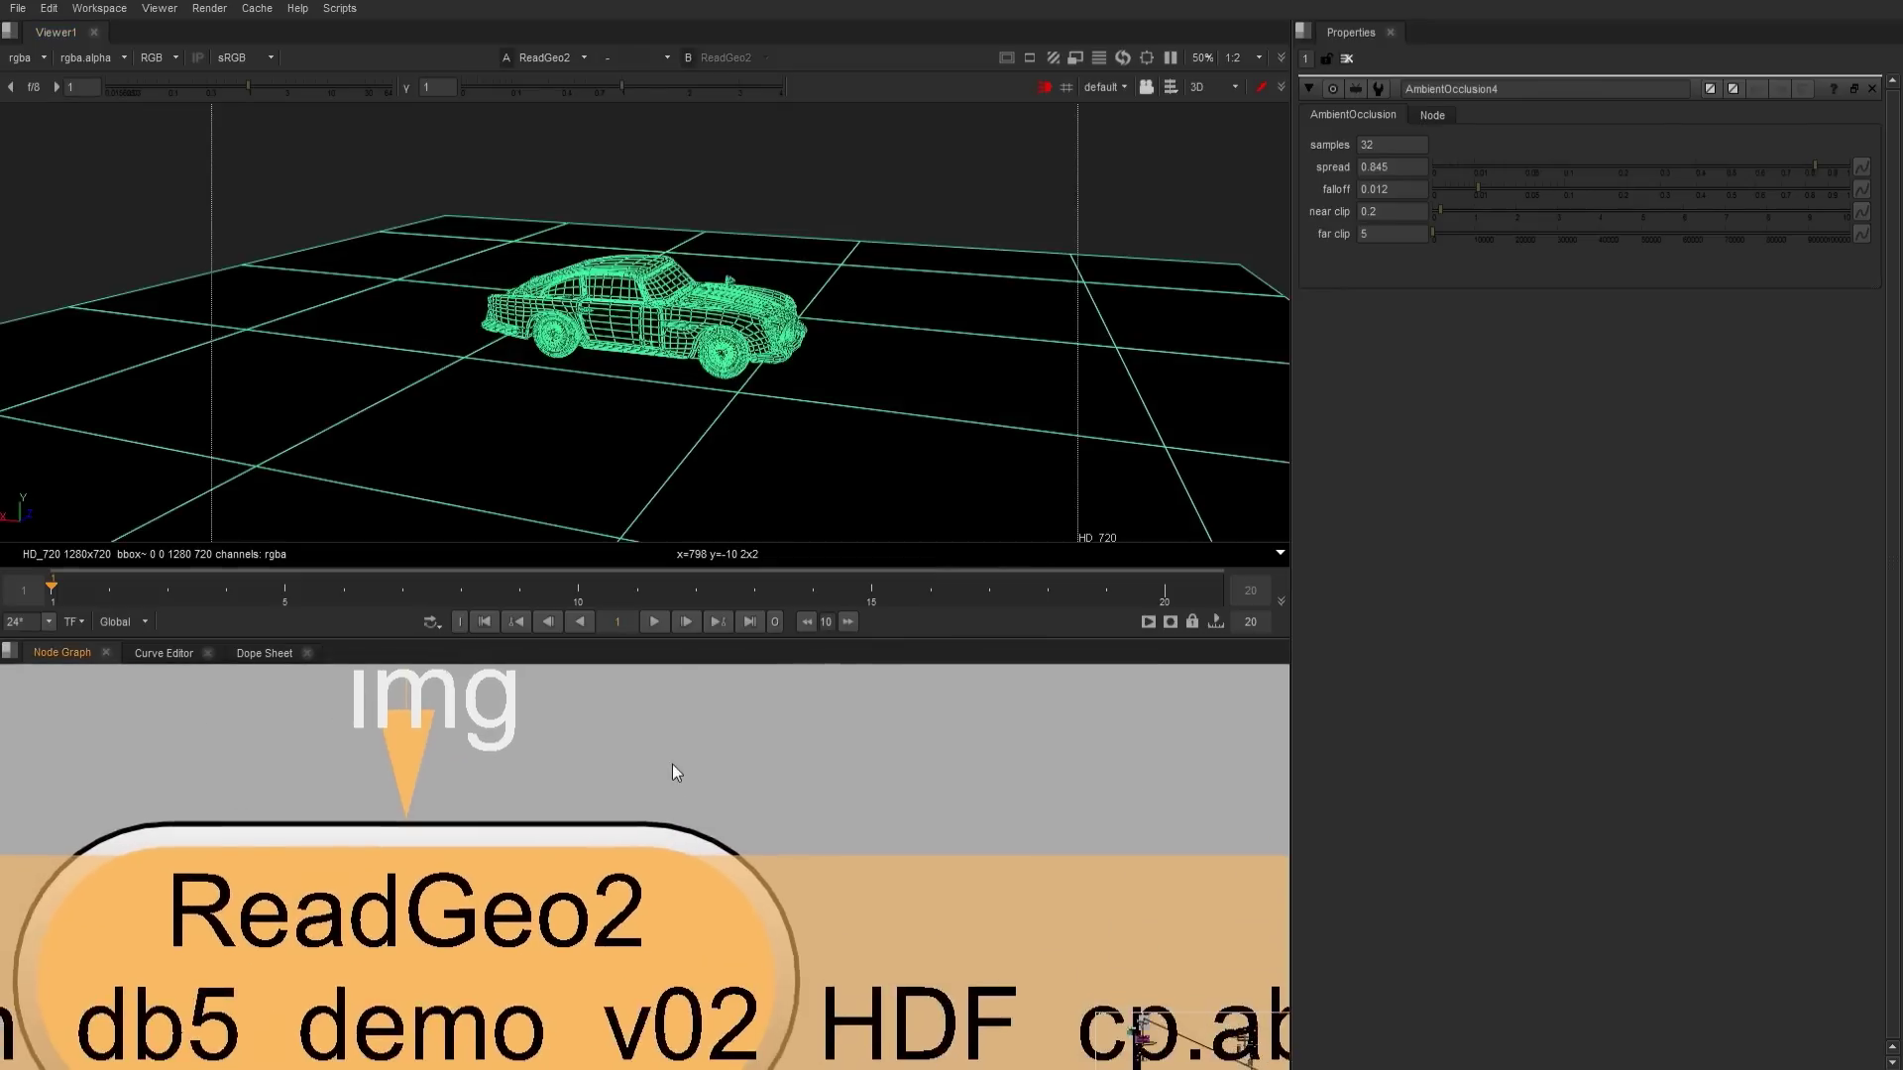
pyautogui.scroll(-10, 672, 764)
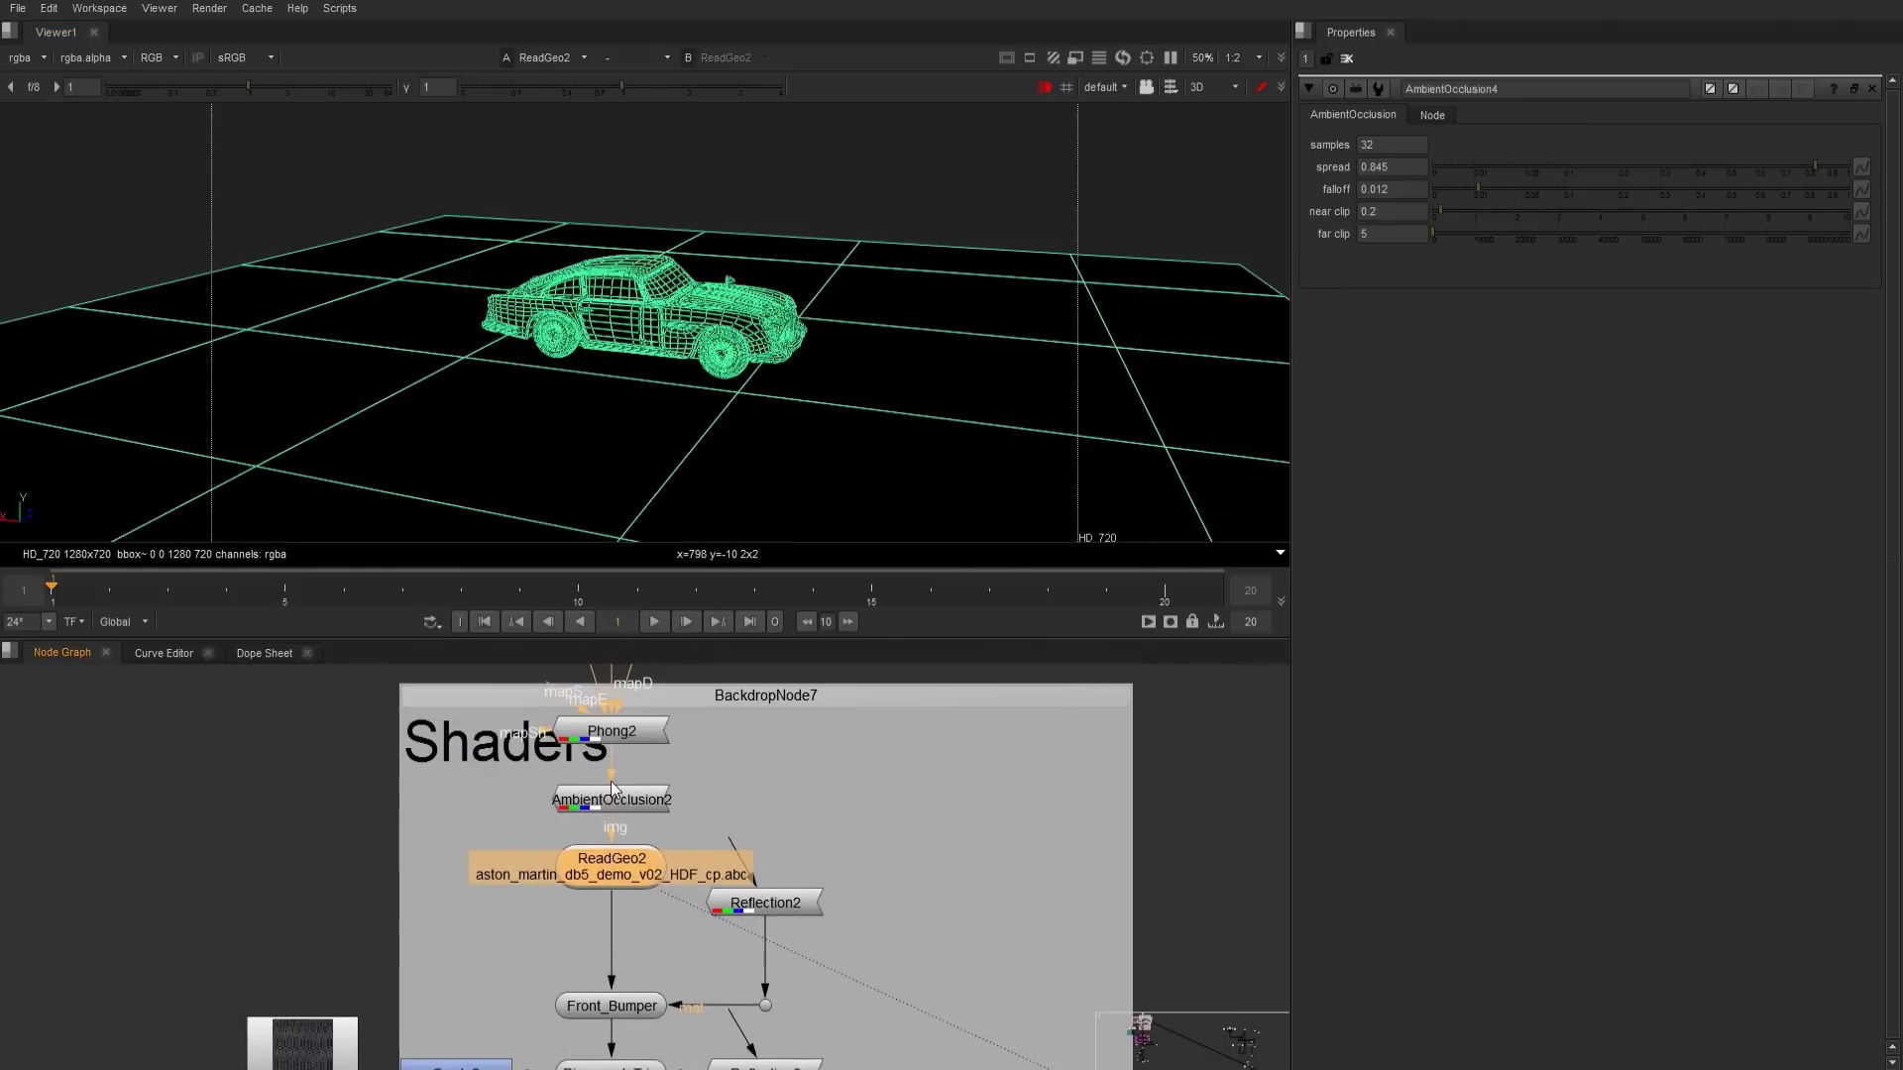
# - Step through the Front_Bumper, Rims_and_Trim, Tires and Glass material nodes, viewing how the materials build up on the car
pyautogui.click(611, 790)
pyautogui.moveTo(620, 1016); pyautogui.dragTo(662, 793, button='middle')
pyautogui.click(660, 783)
pyautogui.press('1')
pyautogui.click(660, 845)
pyautogui.press('1')
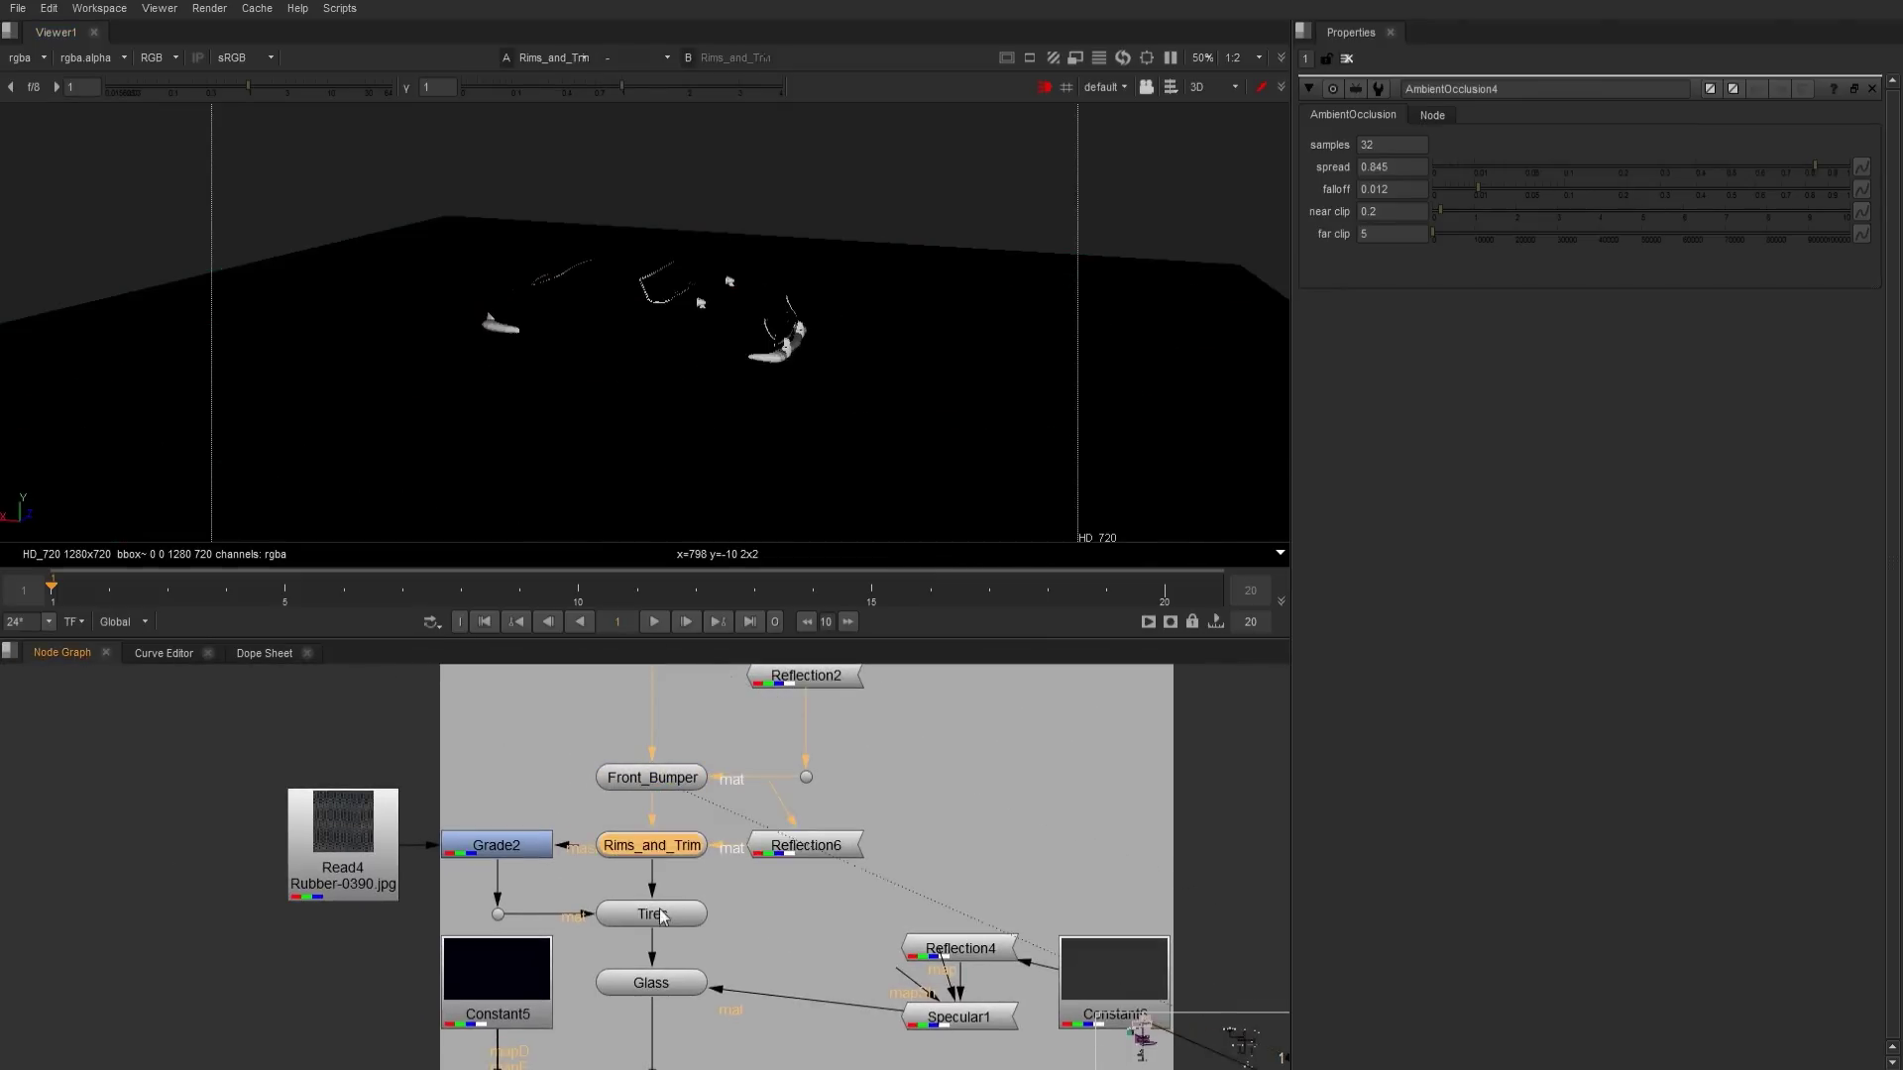
pyautogui.click(658, 914)
pyautogui.click(664, 981)
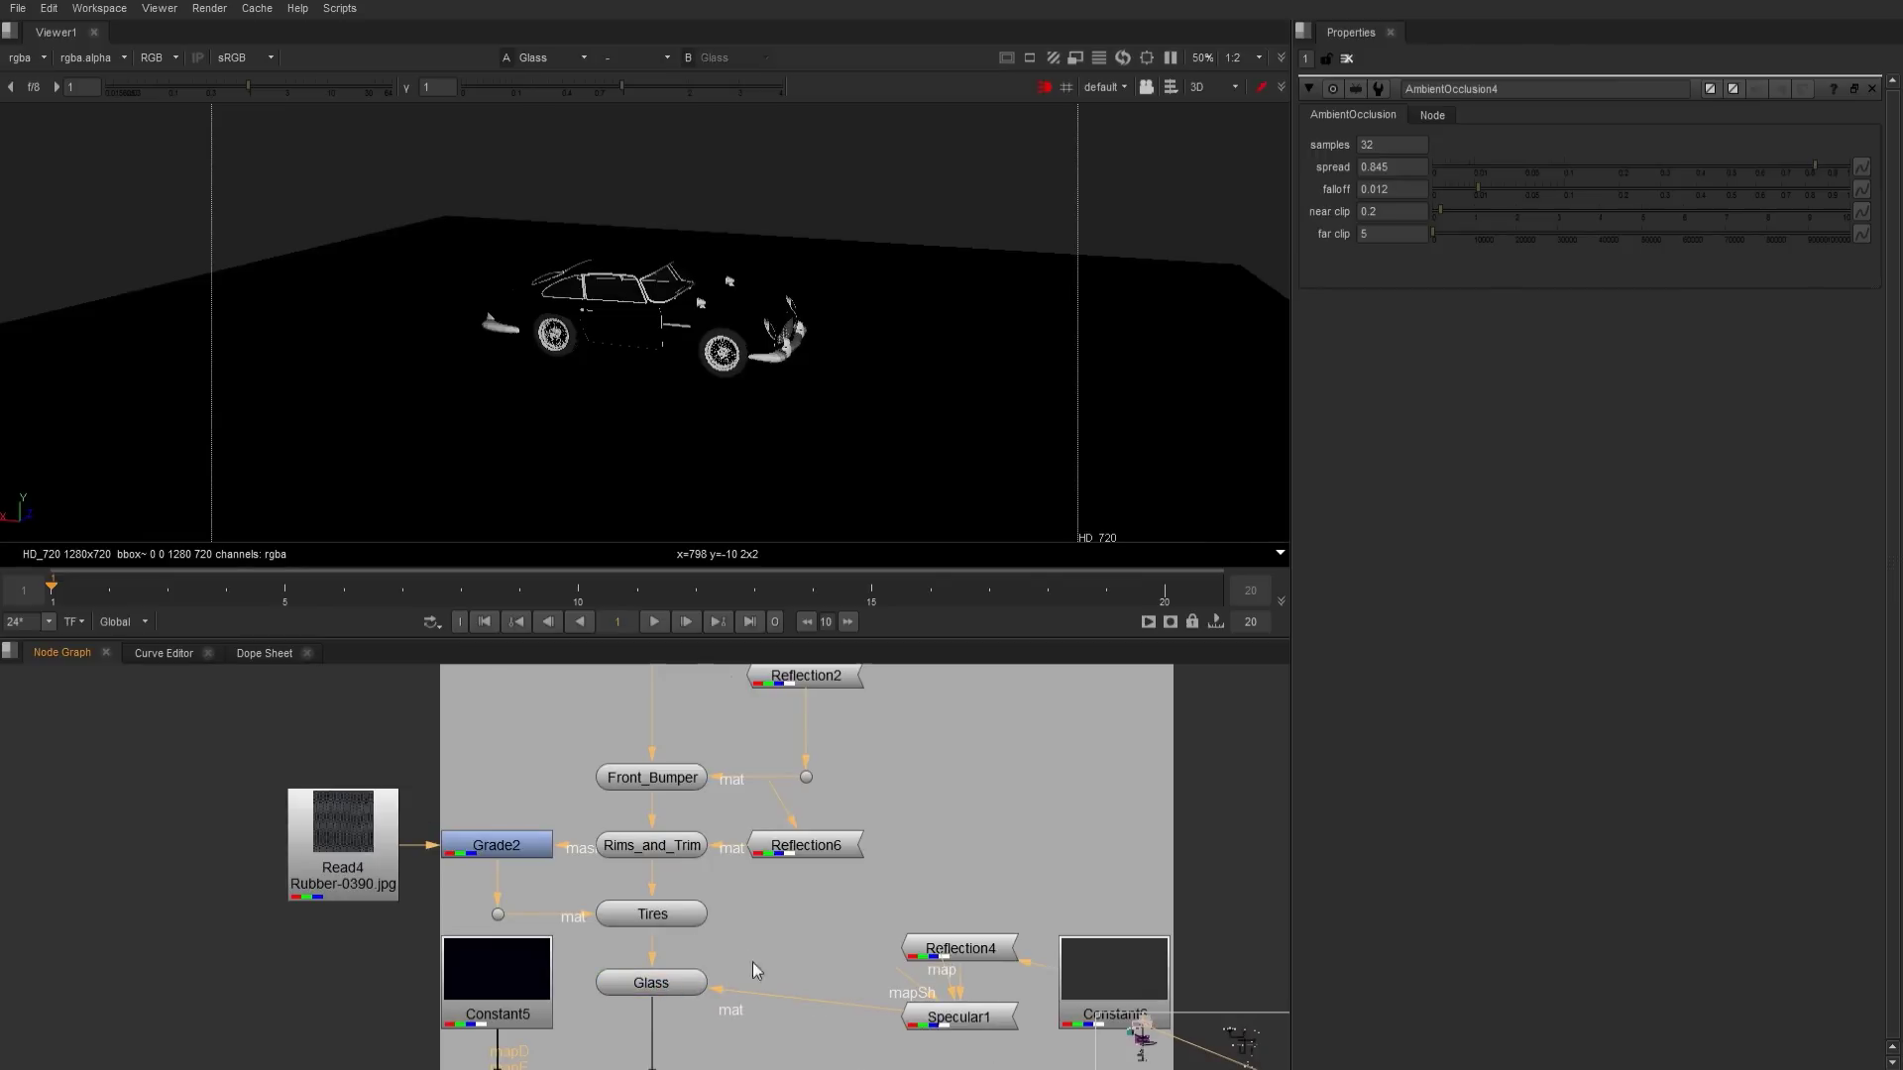
# - View the RayRender2 output as a 2D render of the shaded car
pyautogui.moveTo(659, 1024); pyautogui.dragTo(640, 716, button='middle')
pyautogui.moveTo(585, 1040); pyautogui.dragTo(634, 664, button='middle')
pyautogui.moveTo(673, 999); pyautogui.dragTo(702, 735, button='middle')
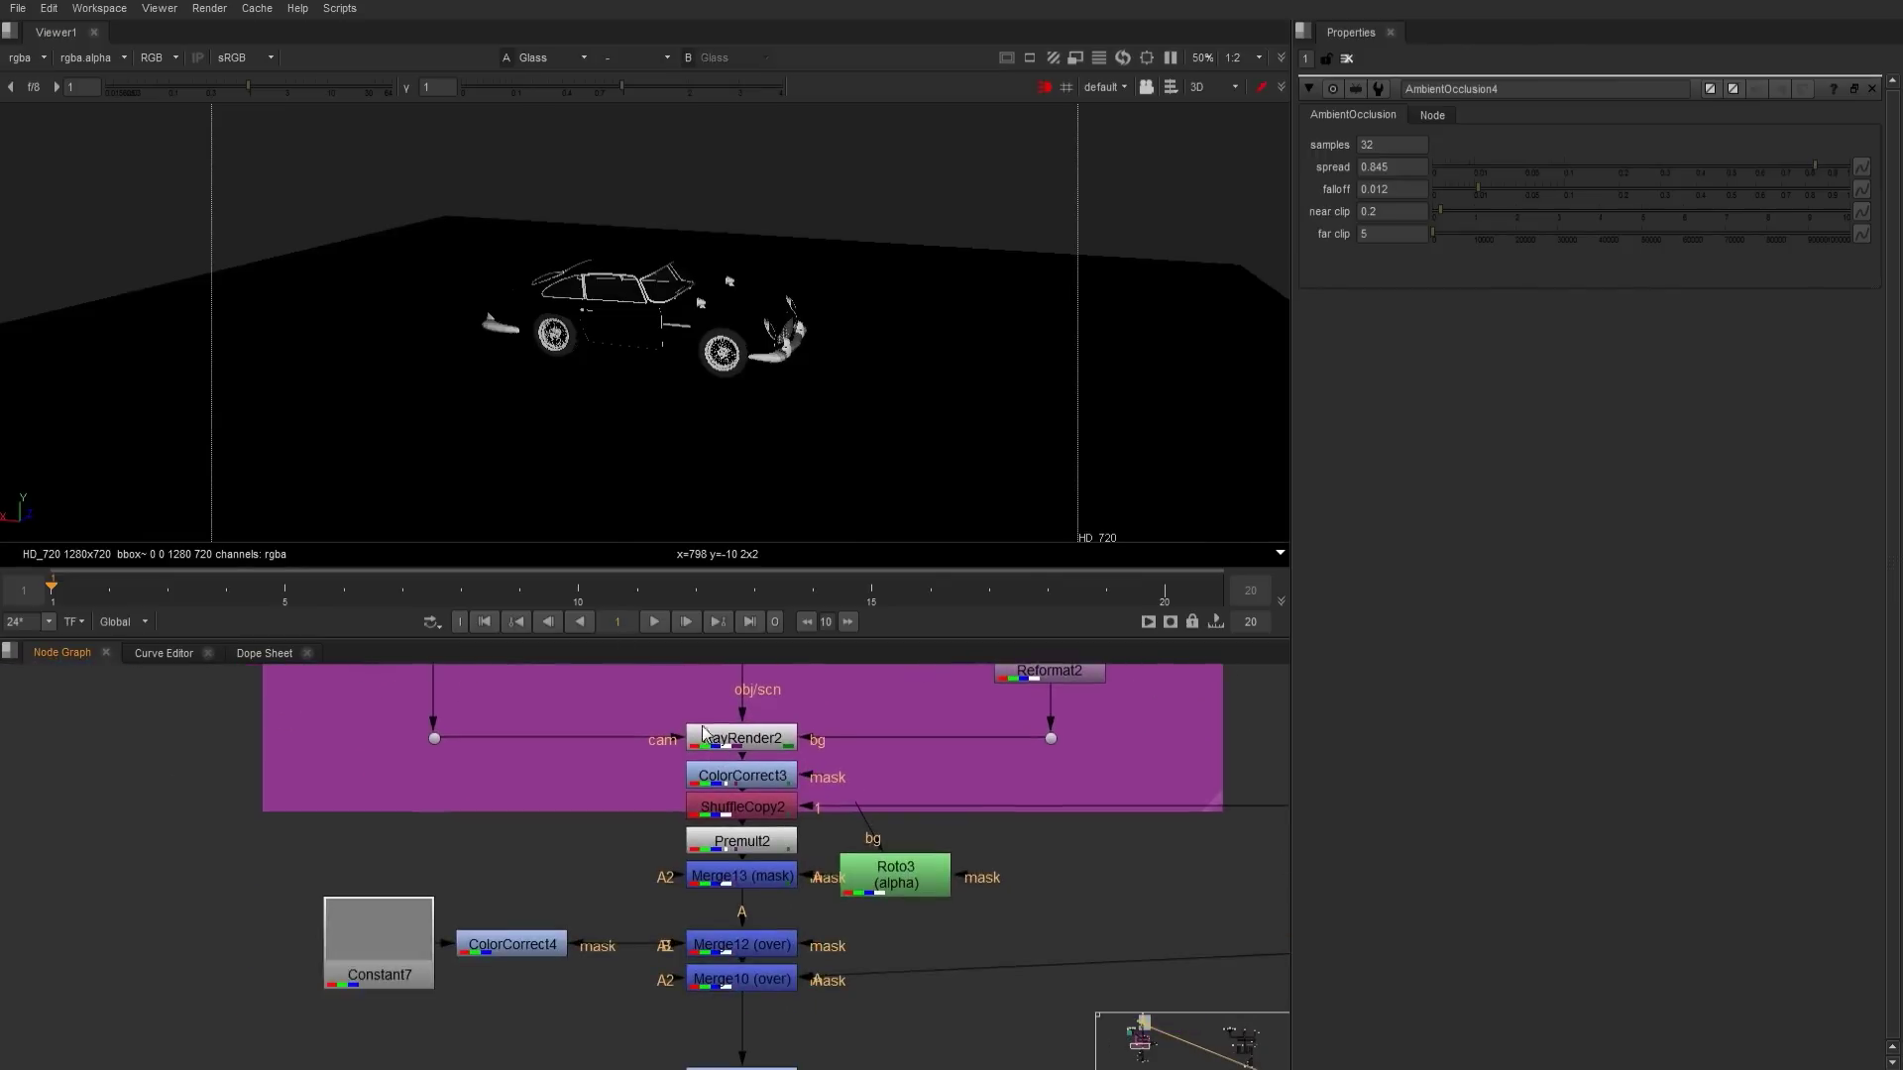
pyautogui.click(743, 739)
pyautogui.press('1')
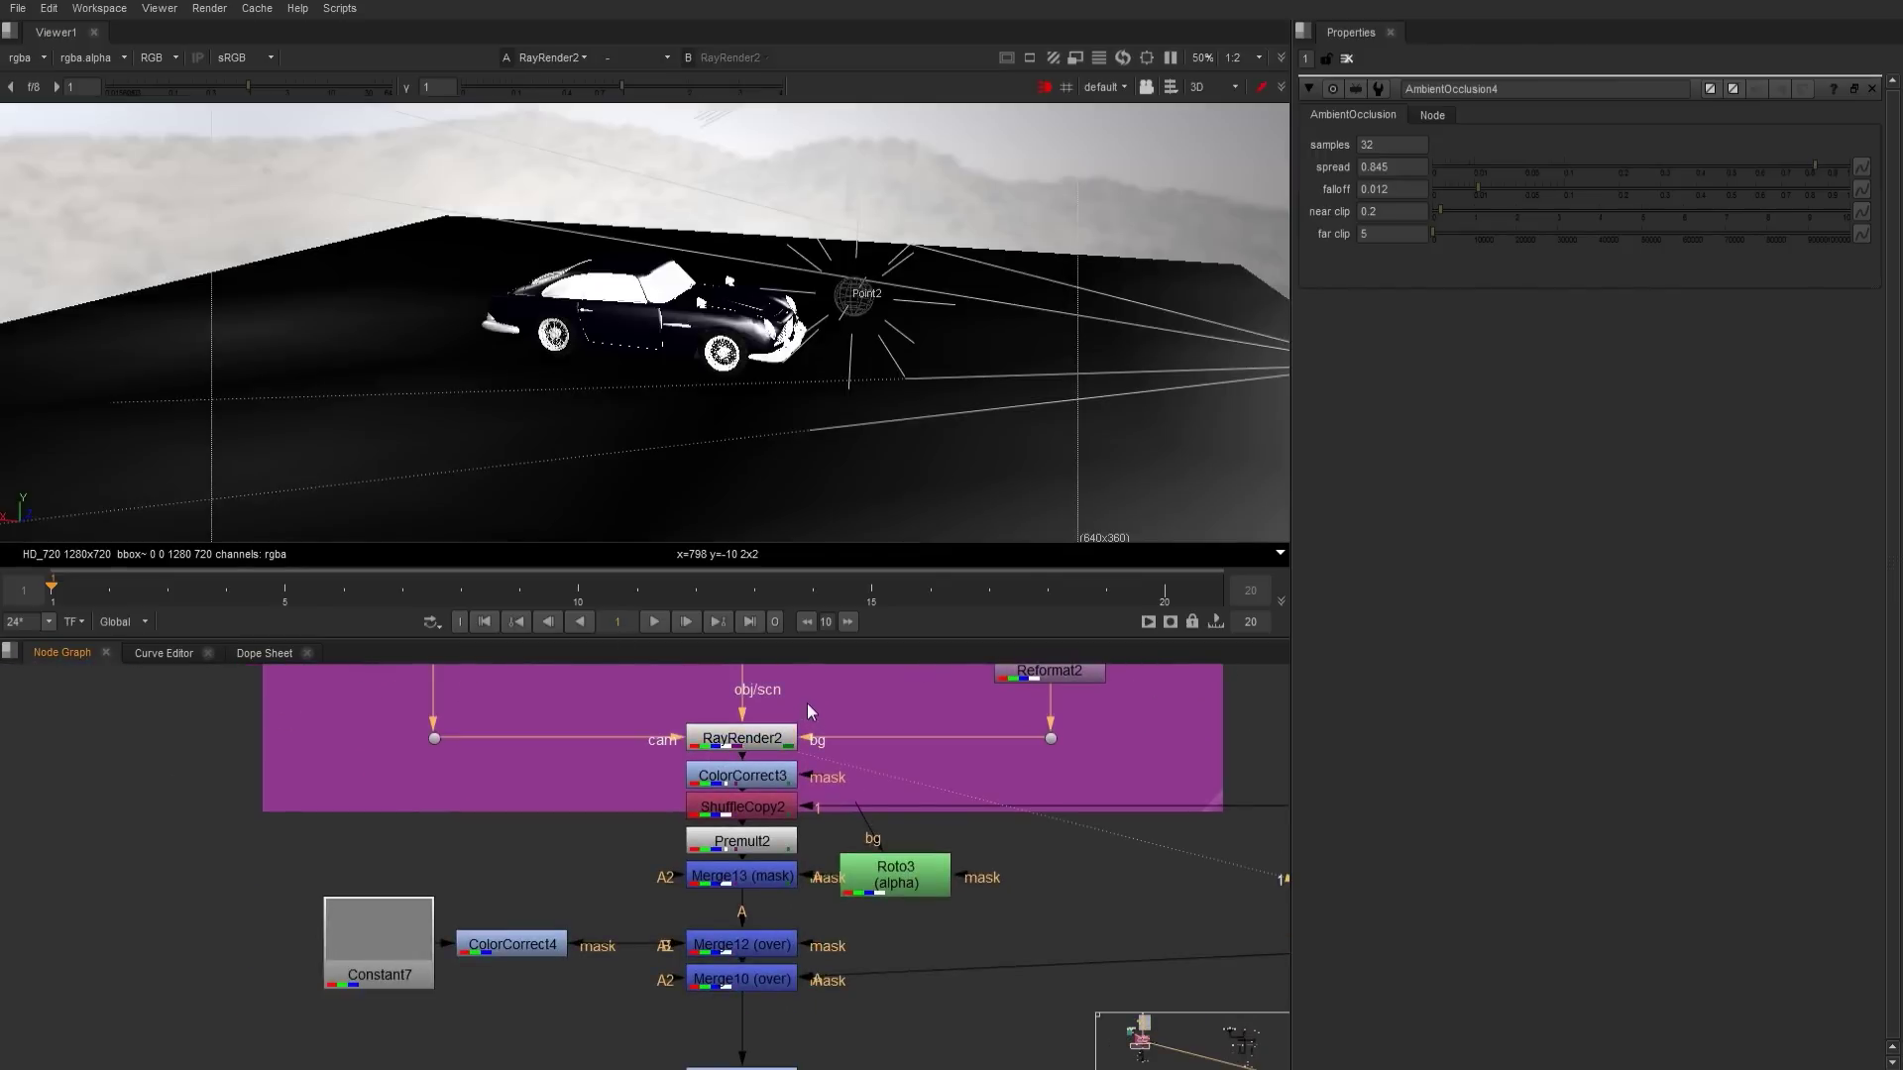
pyautogui.press('Tab')
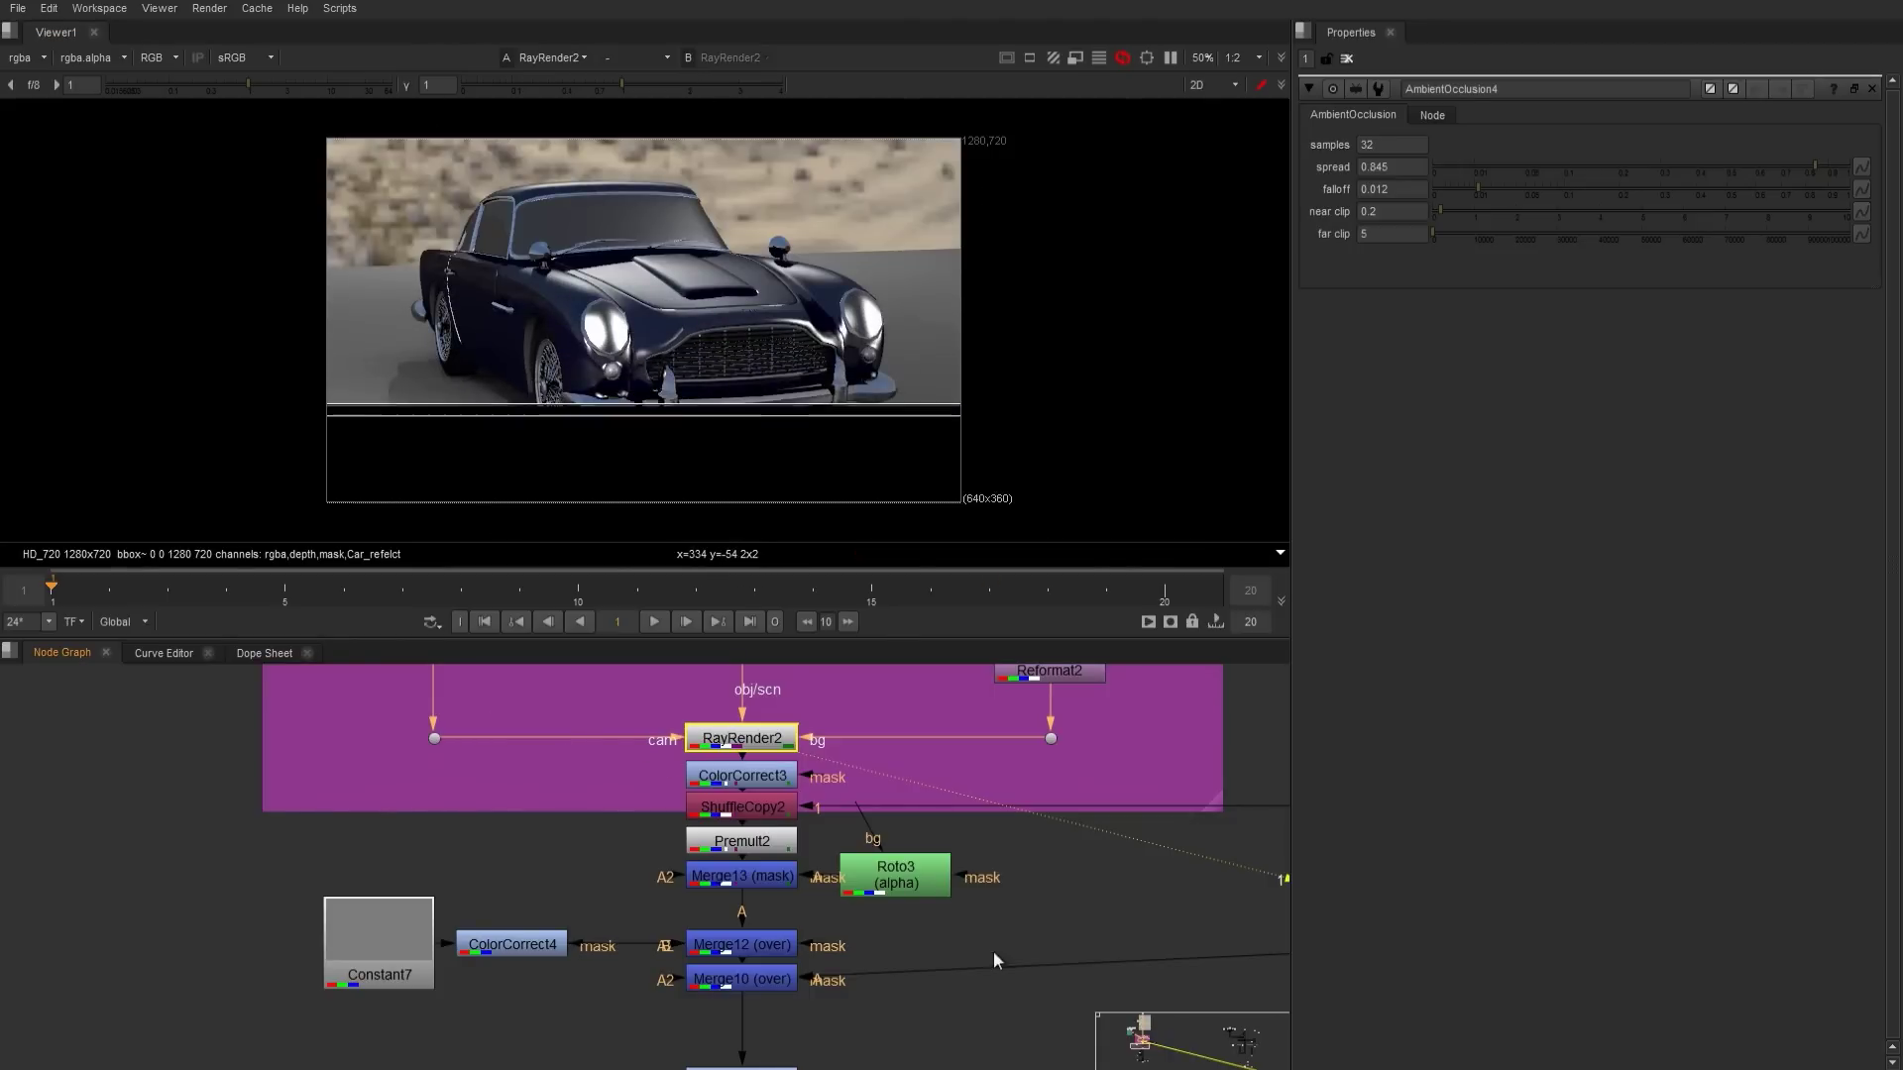
# - View the finished composite at the Grain2_2 node that ends the node chain
pyautogui.moveTo(771, 944); pyautogui.dragTo(758, 692, button='middle')
pyautogui.moveTo(753, 1041); pyautogui.dragTo(719, 664, button='middle')
pyautogui.moveTo(707, 892); pyautogui.dragTo(733, 705, button='middle')
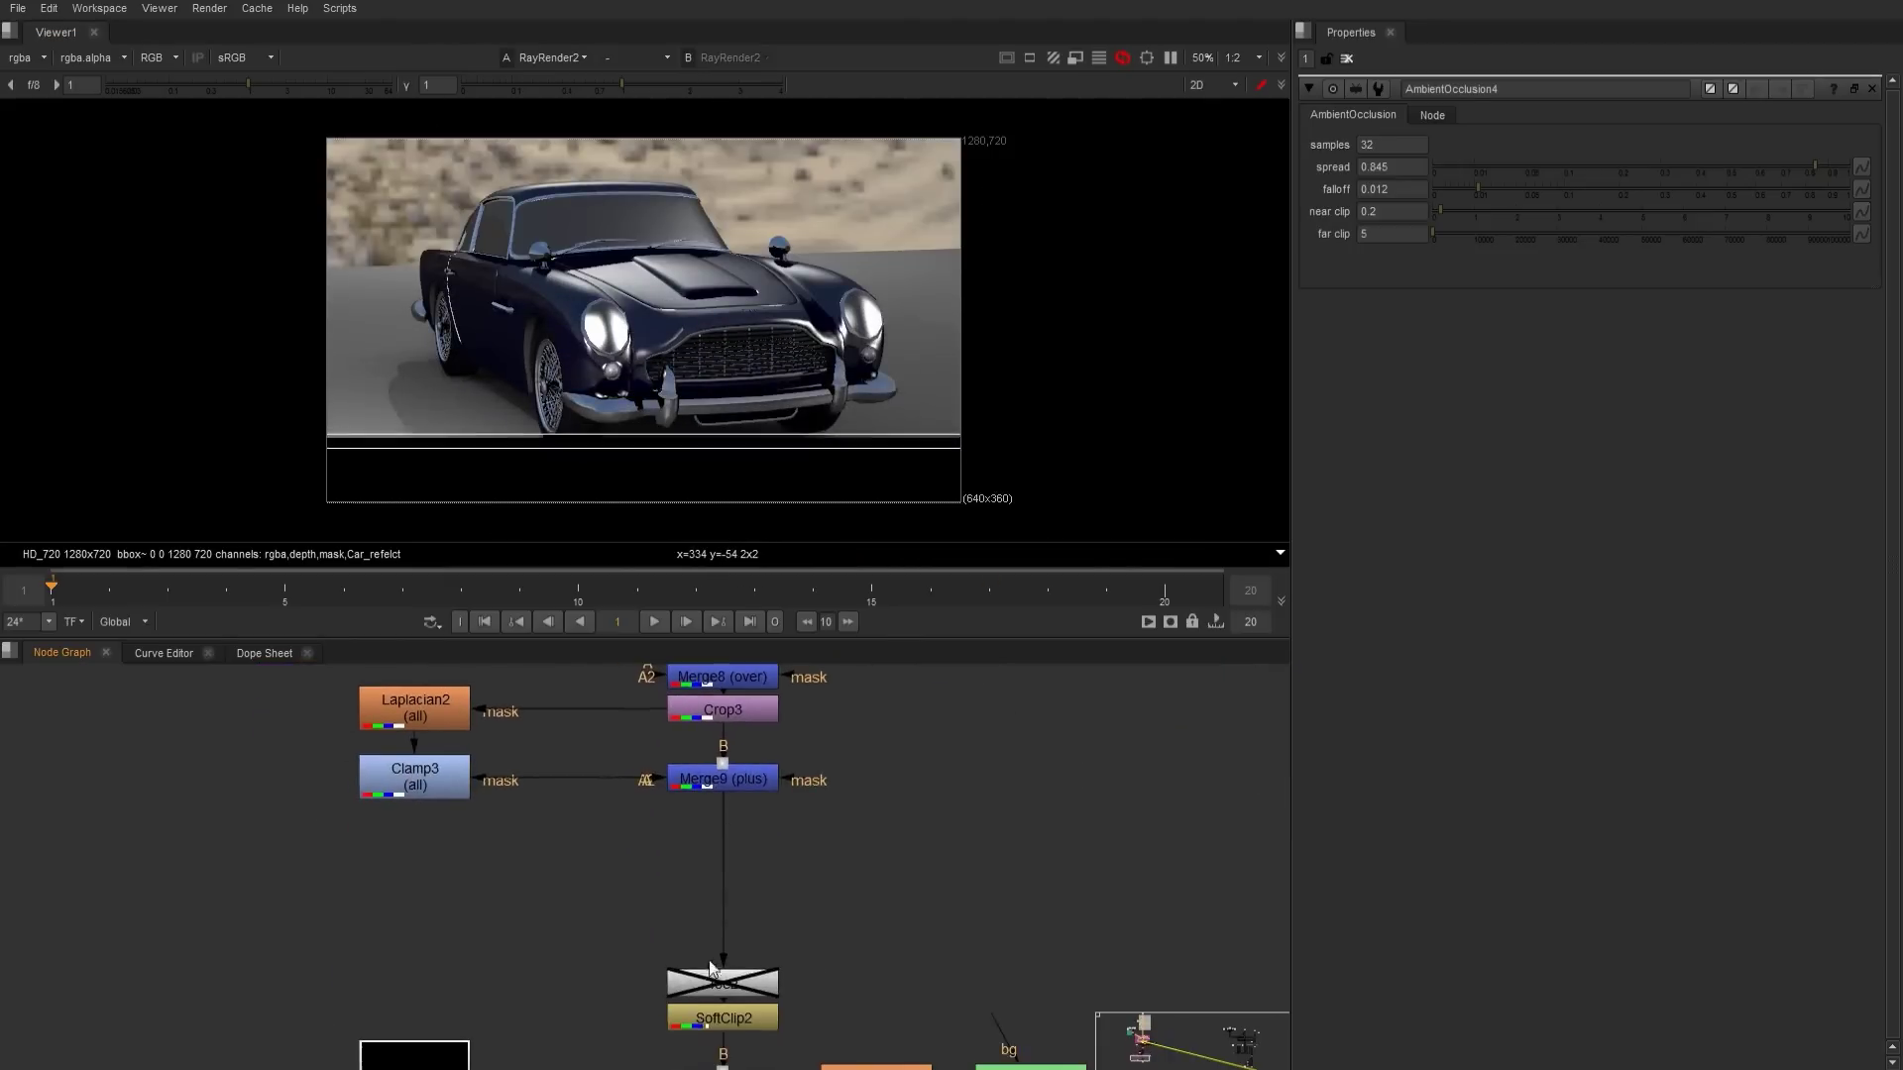
pyautogui.moveTo(693, 1040); pyautogui.dragTo(694, 825, button='middle')
pyautogui.click(717, 882)
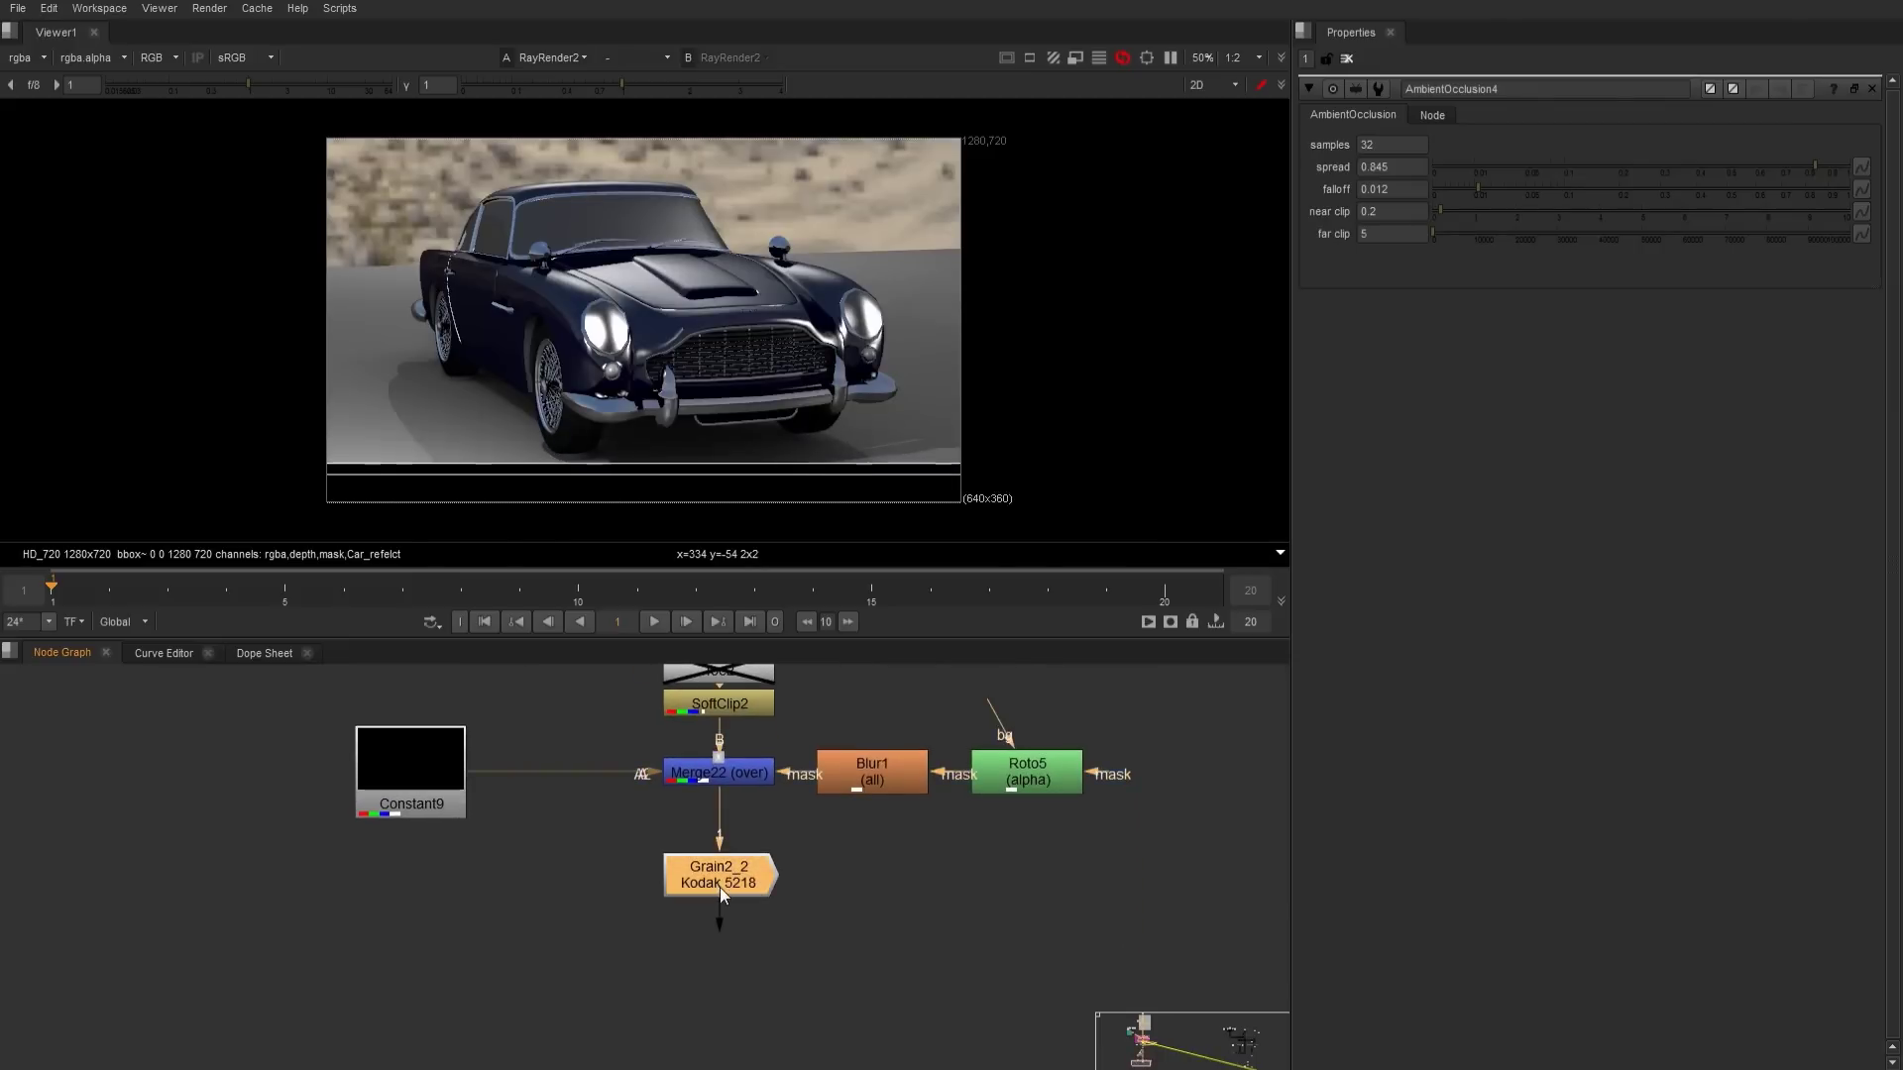
pyautogui.press('1')
pyautogui.press('f')
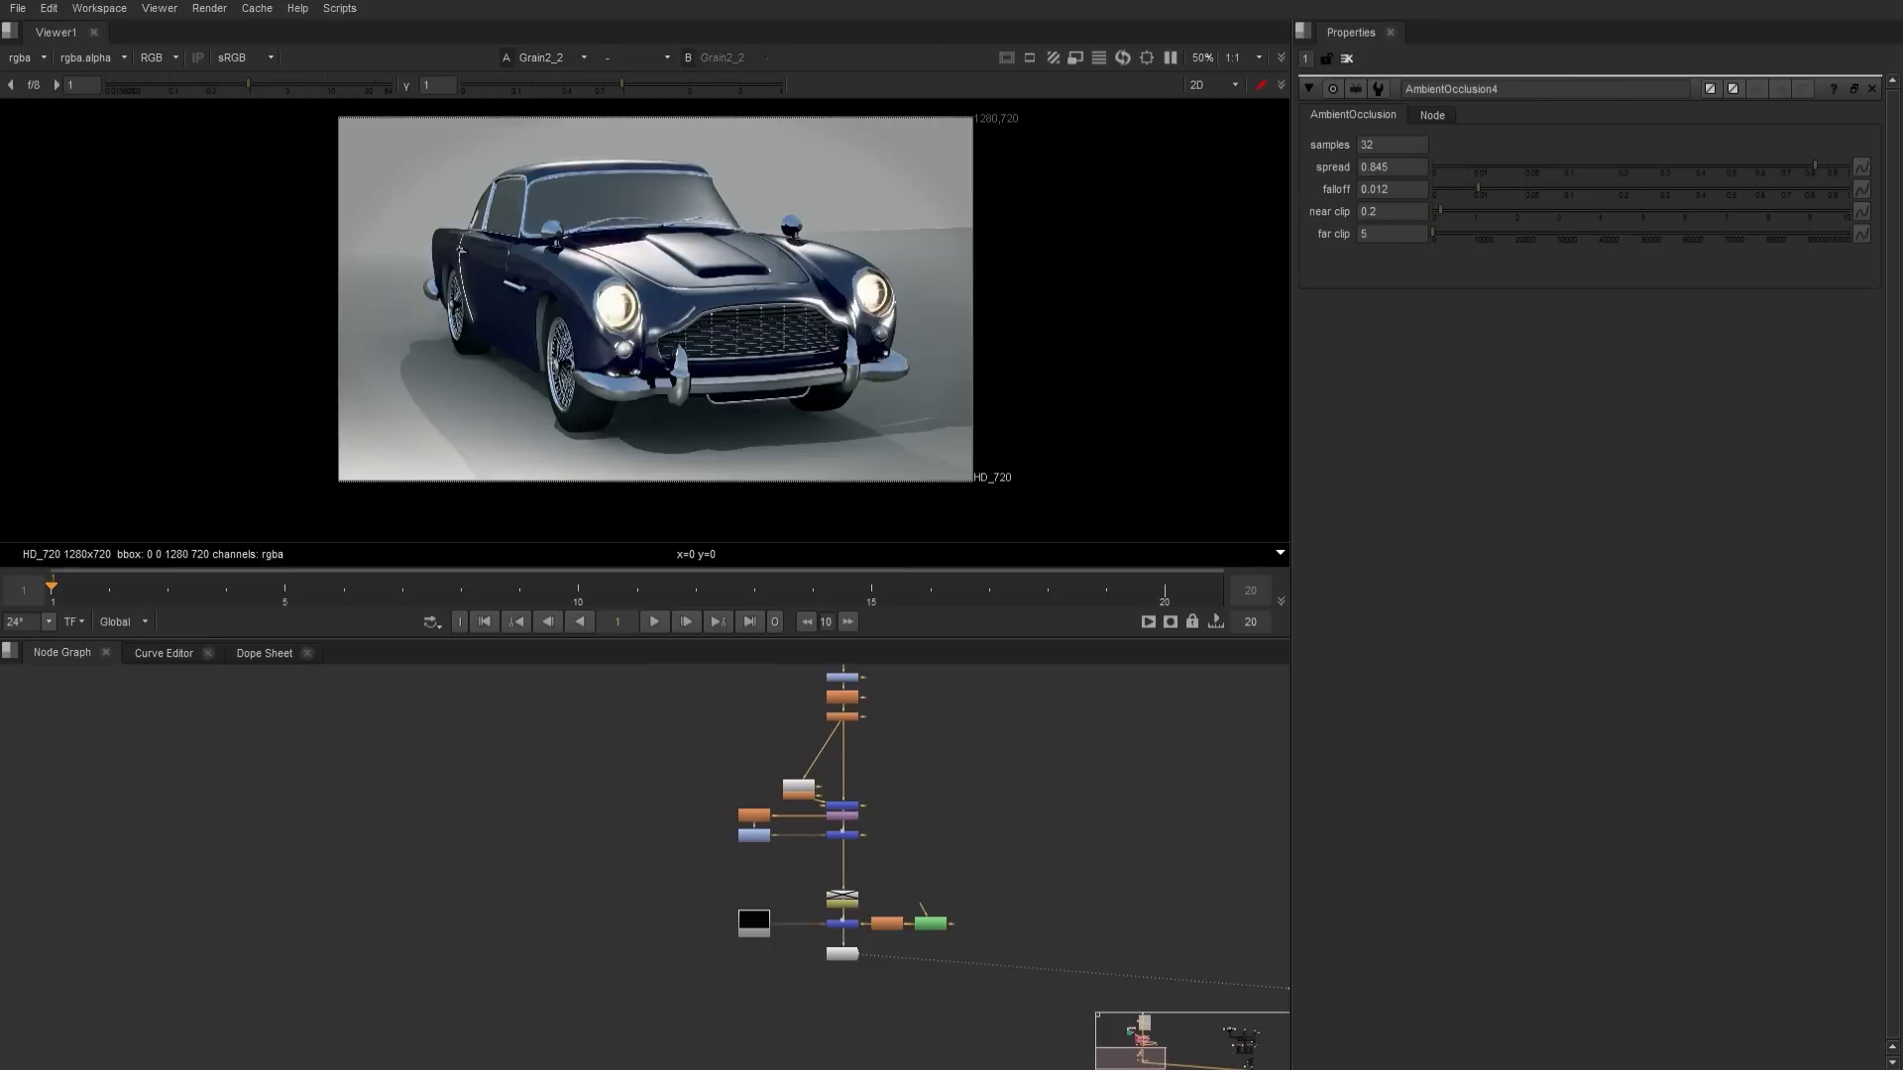
pyautogui.scroll(1, 1198, 841)
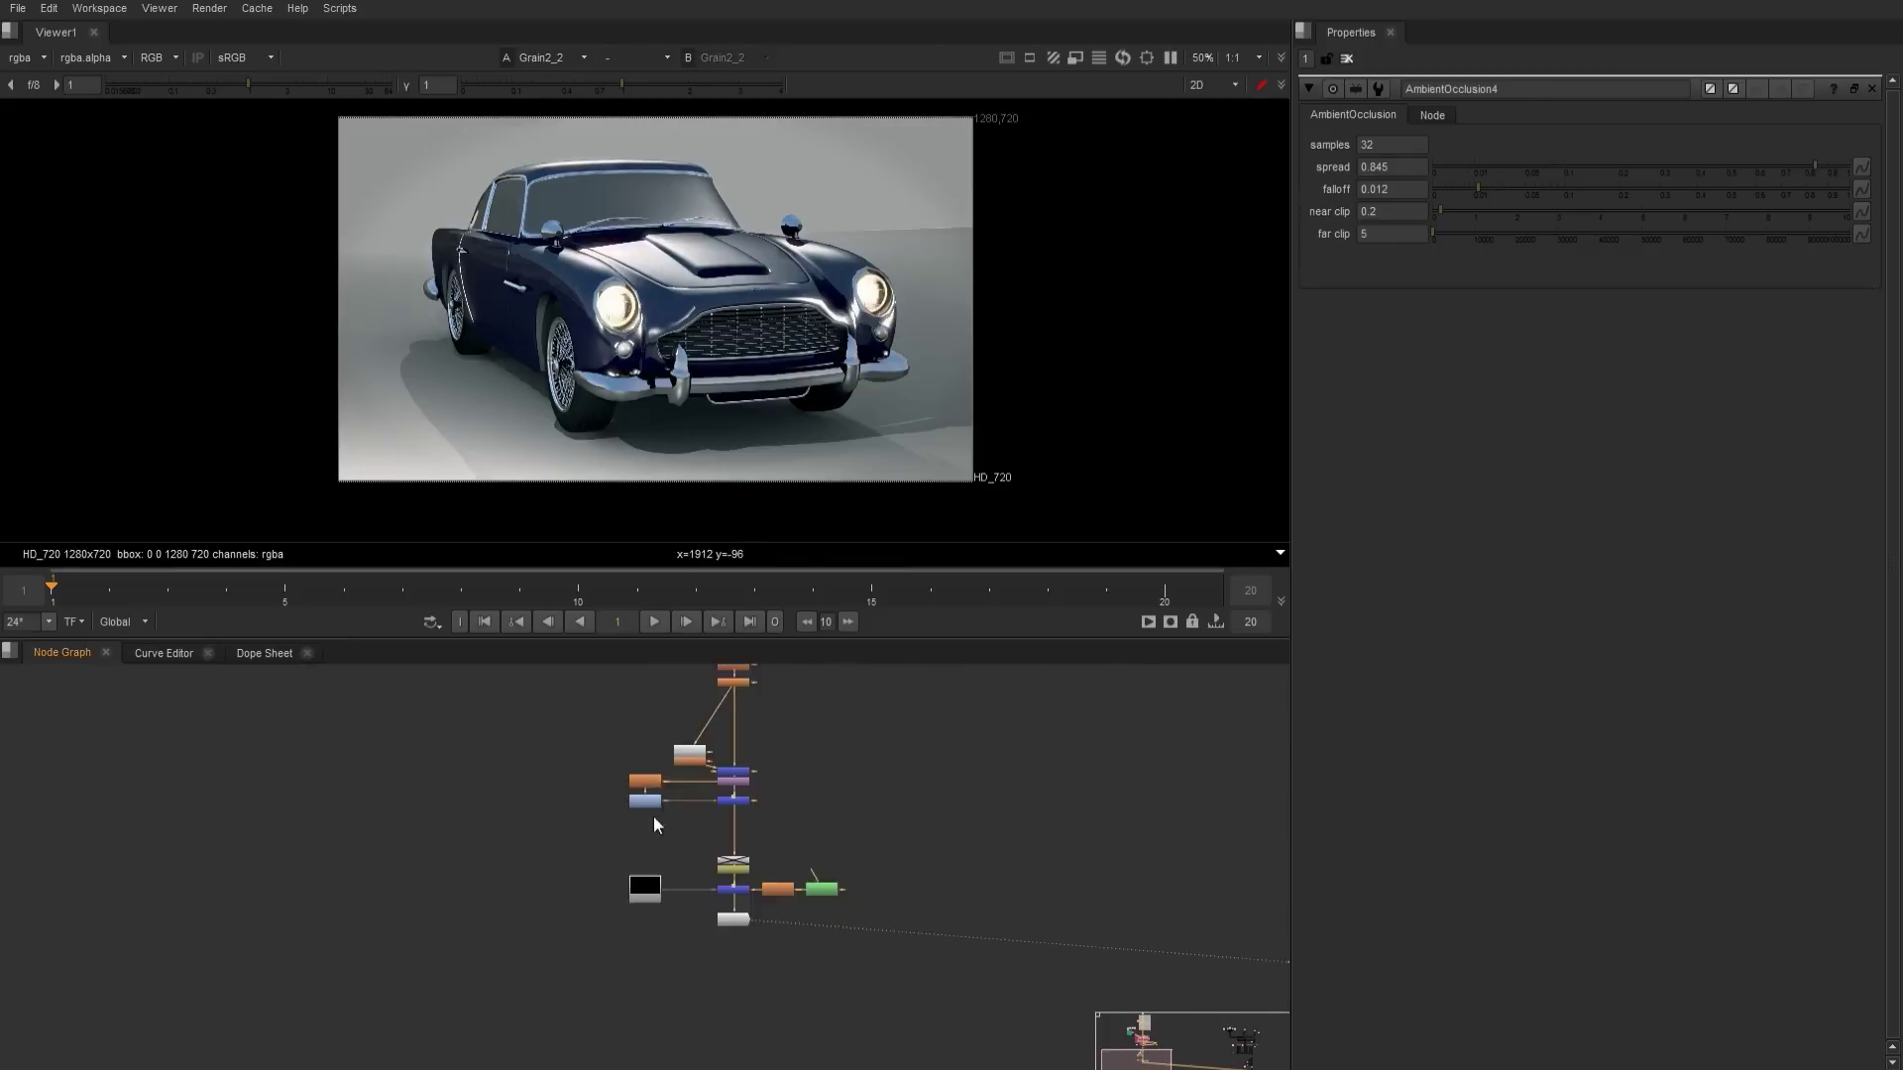
pyautogui.scroll(3, 924, 884)
pyautogui.moveTo(923, 886); pyautogui.dragTo(902, 754, button='middle')
pyautogui.scroll(-3, 718, 945)
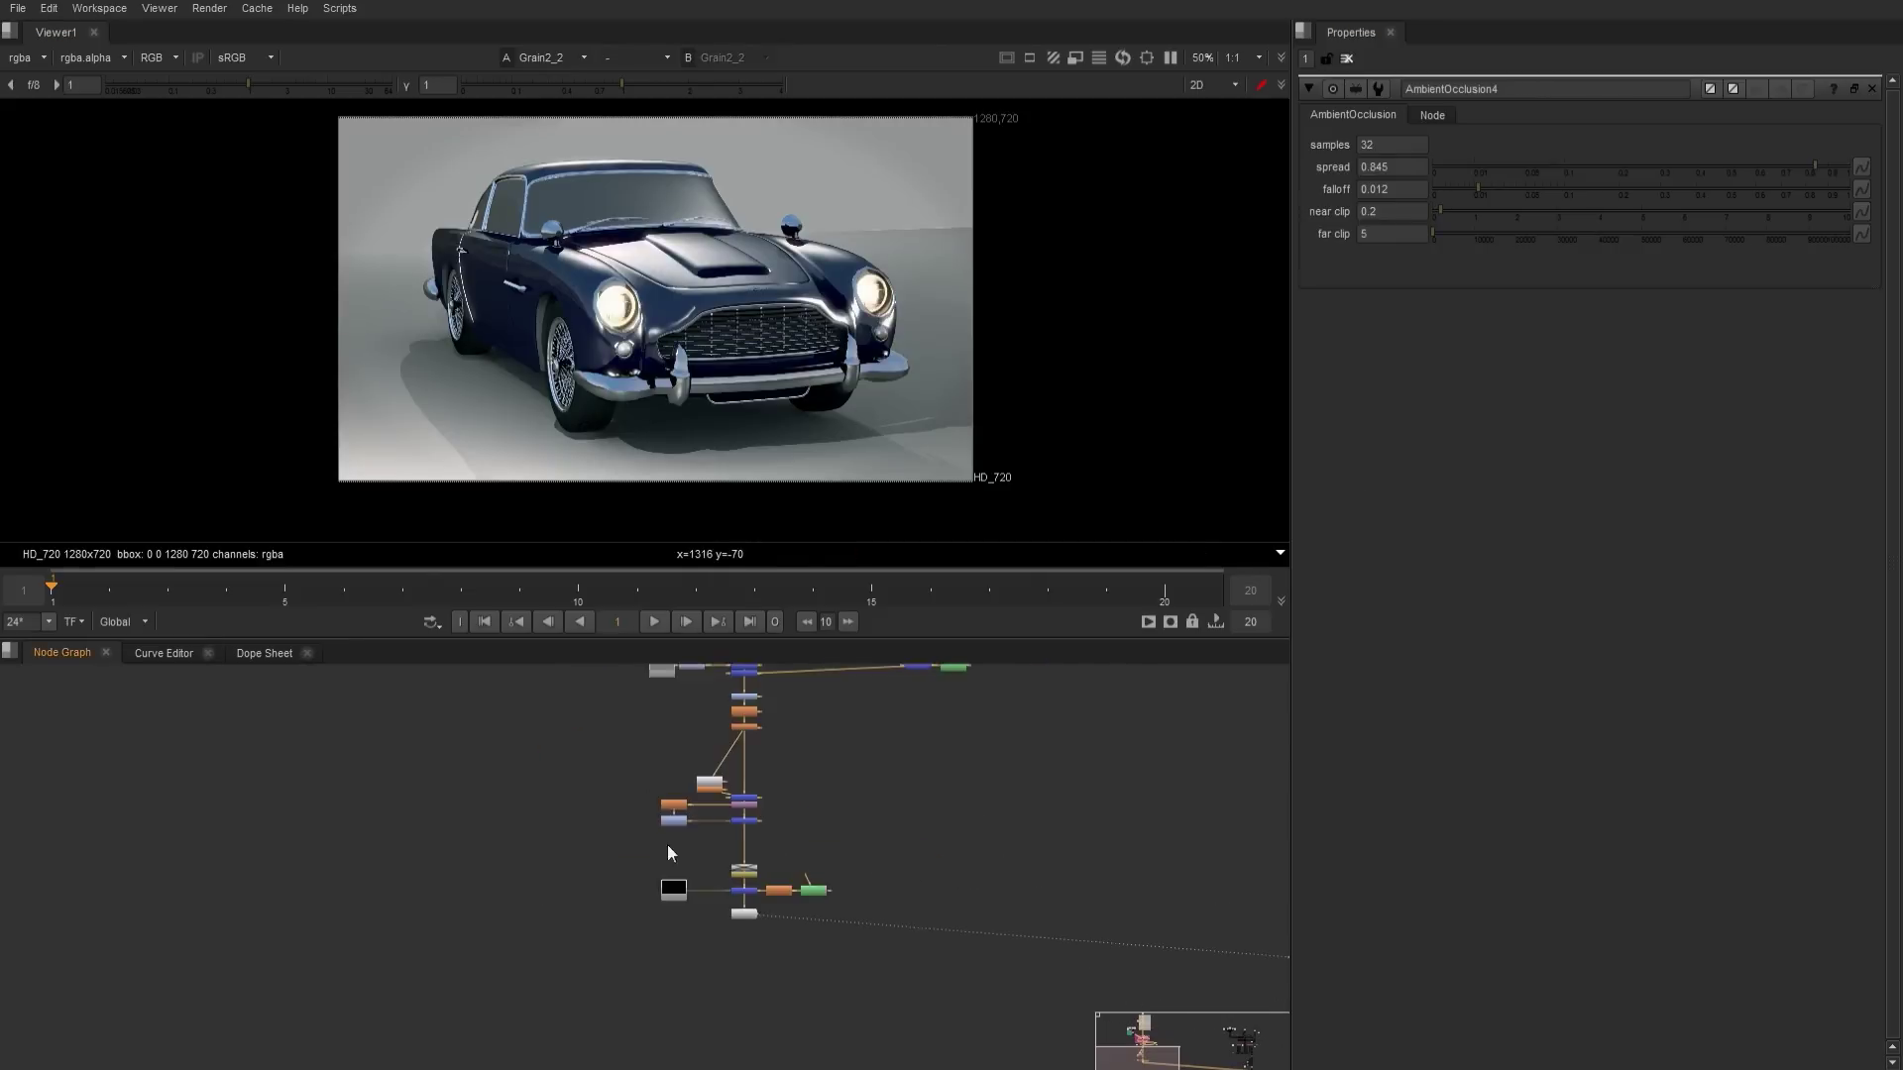